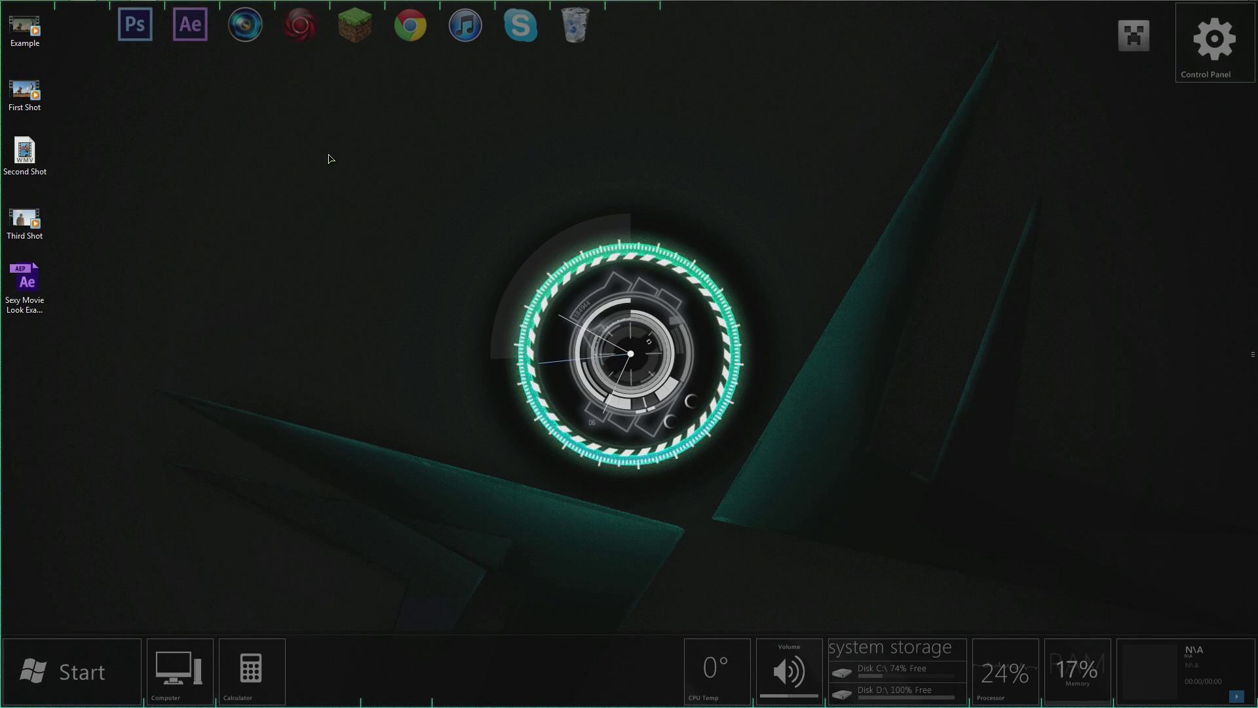
- Launch After Effects from the desktop dock, starting with an empty untitled project
left_click(306, 156)
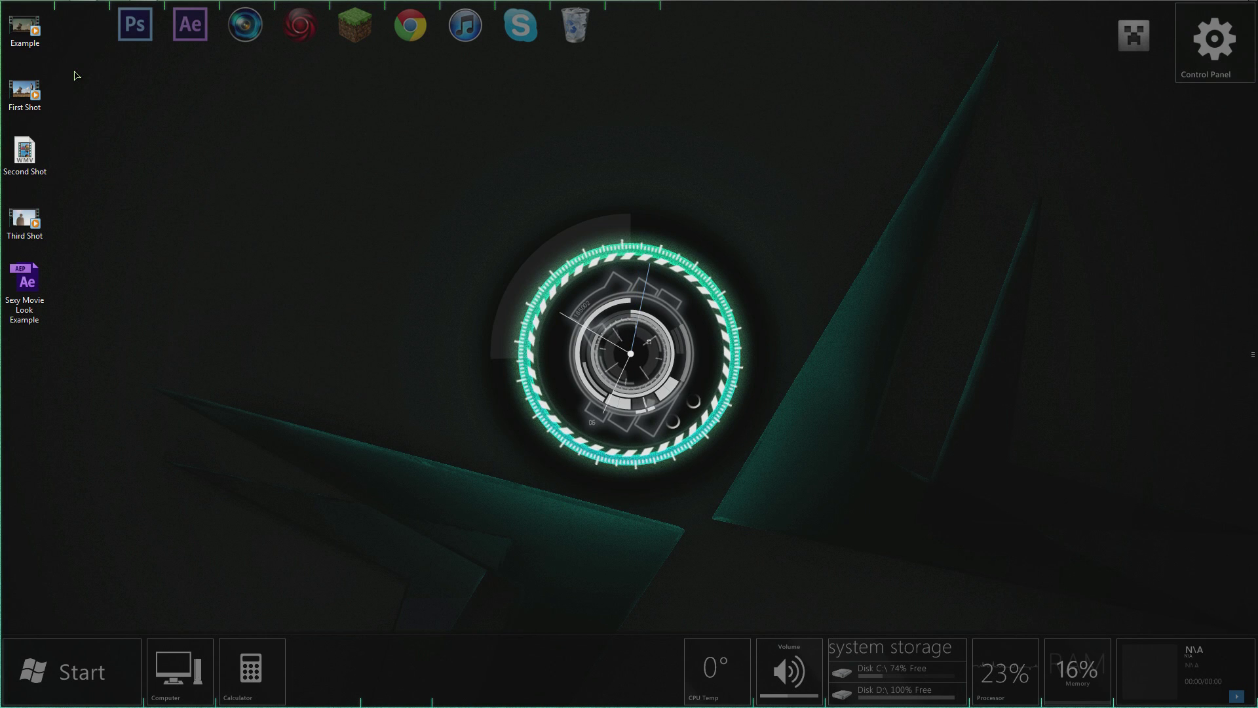
mouse_move(18, 37)
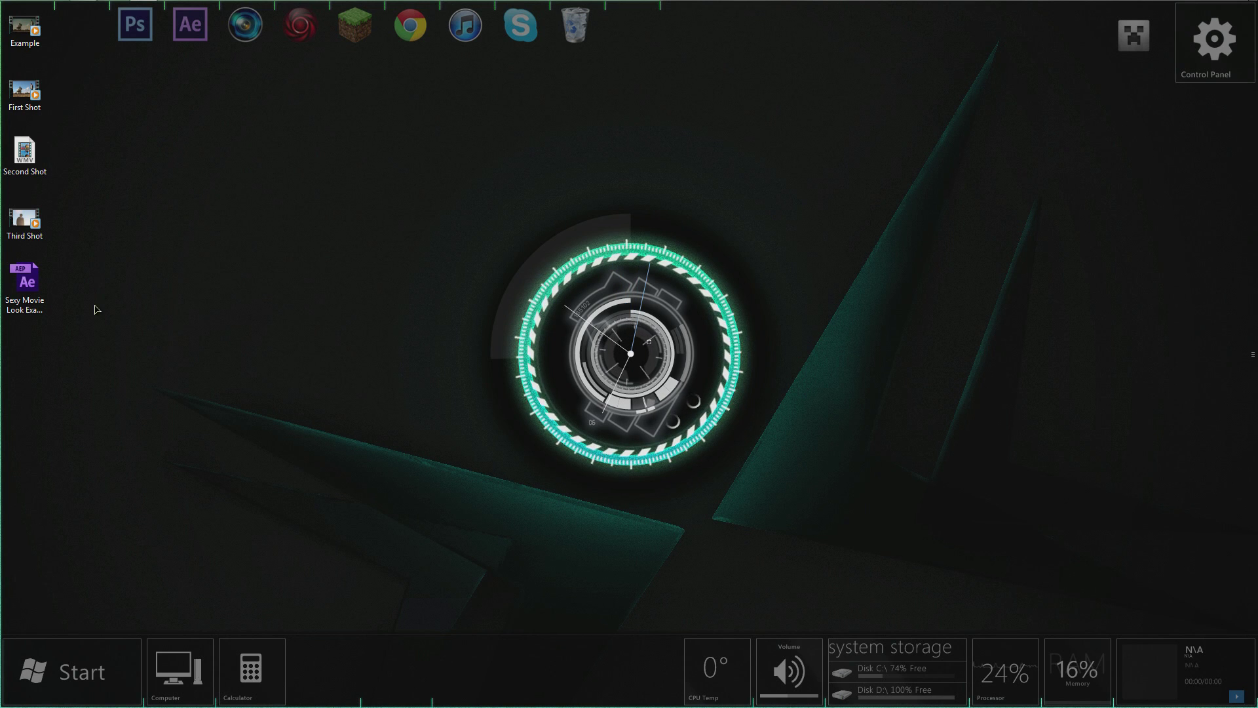
left_click(190, 24)
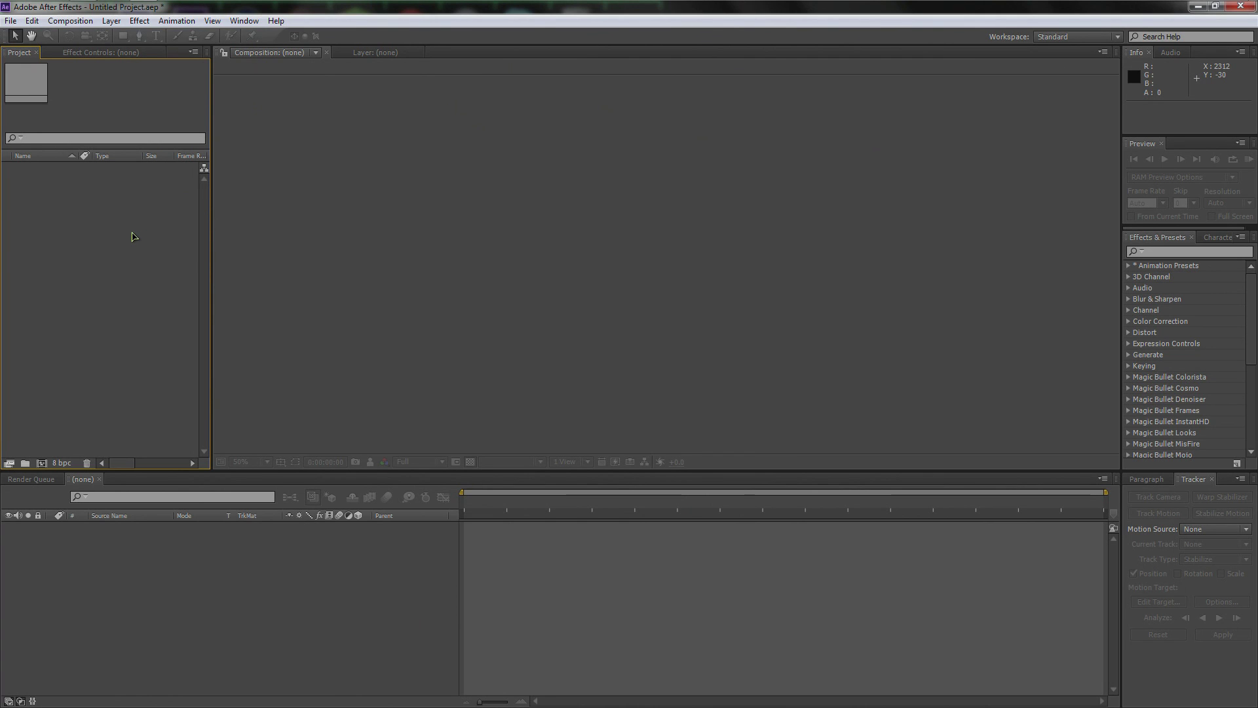
- Import the First Shot, Second Shot and Third Shot clips into the project
double_click(133, 236)
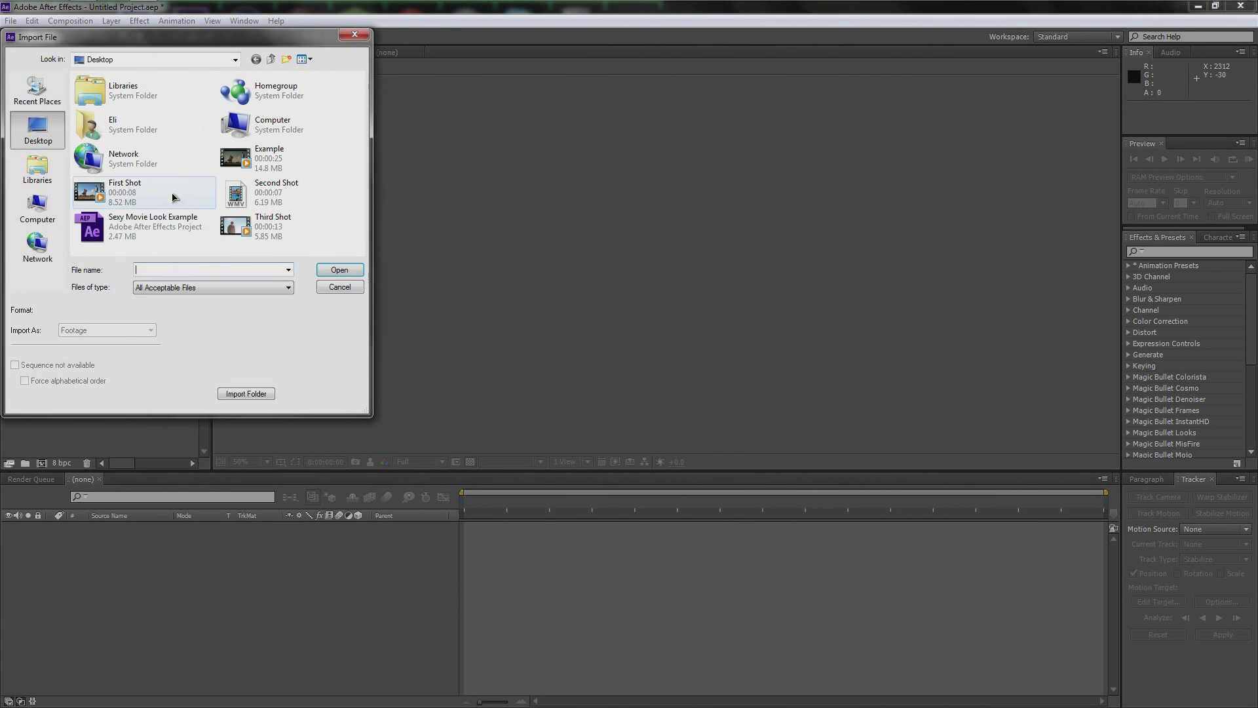
left_click(133, 192)
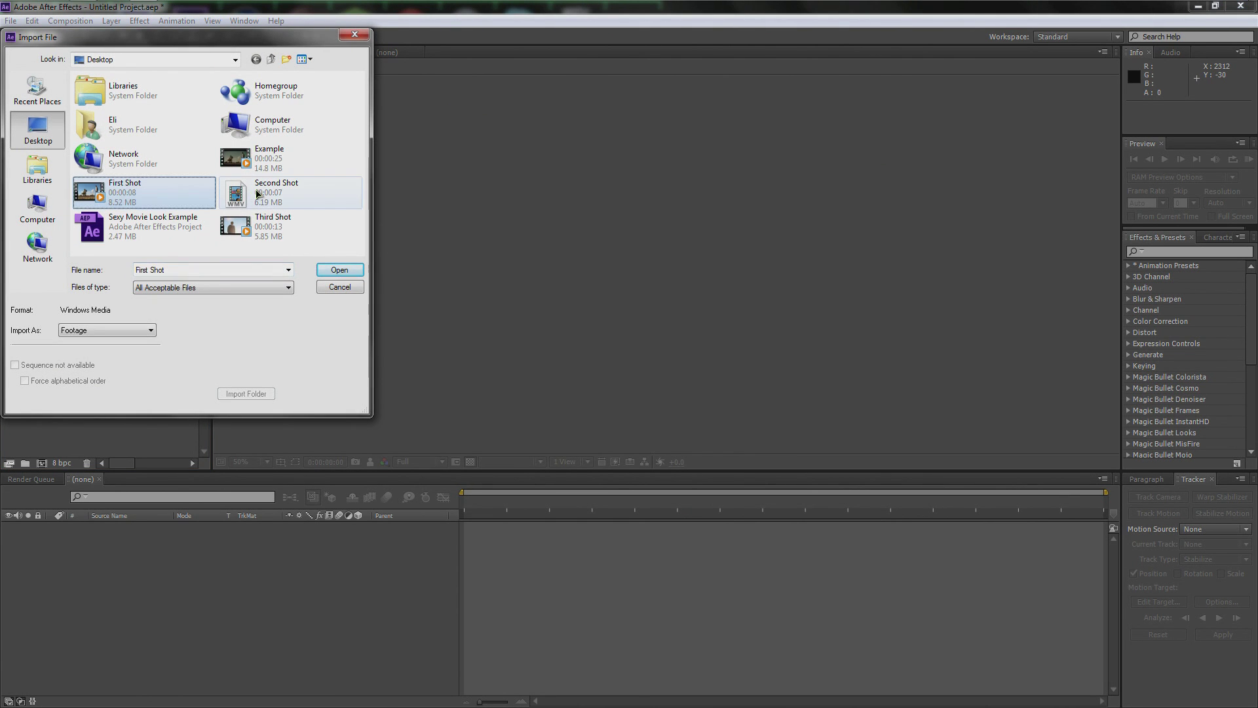
left_click(261, 195, "ctrl")
left_click(268, 225, "ctrl")
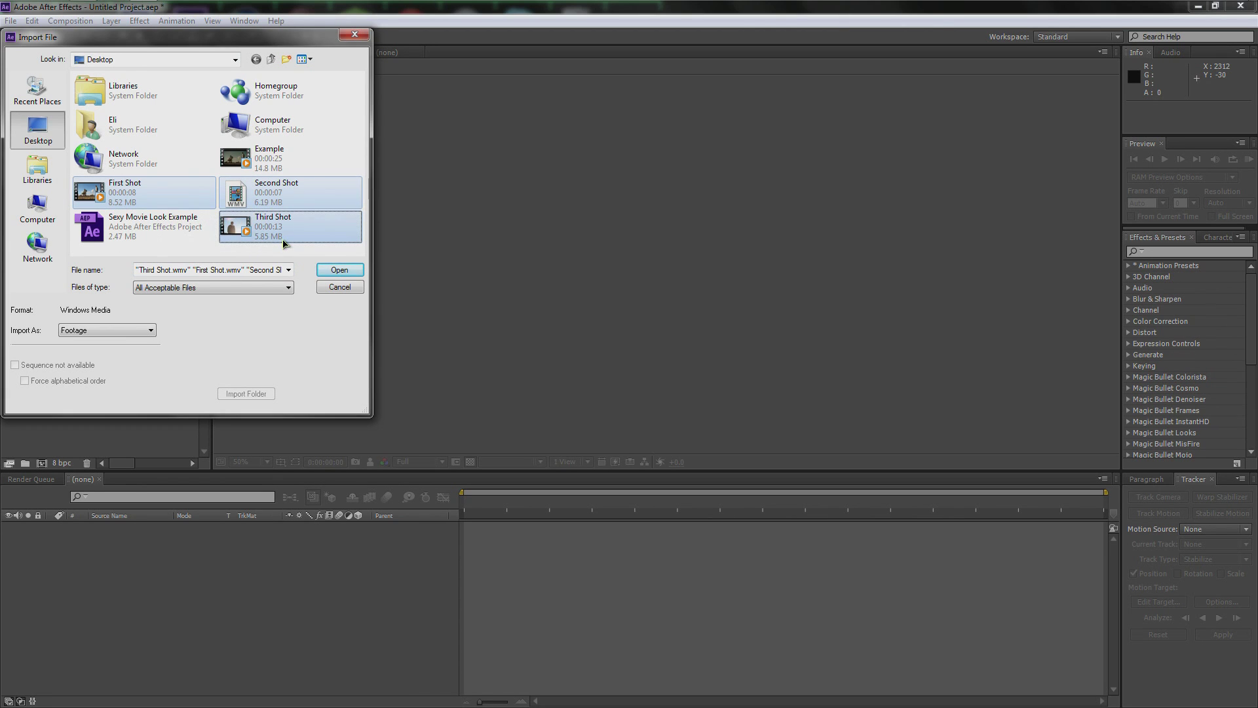
left_click(339, 269)
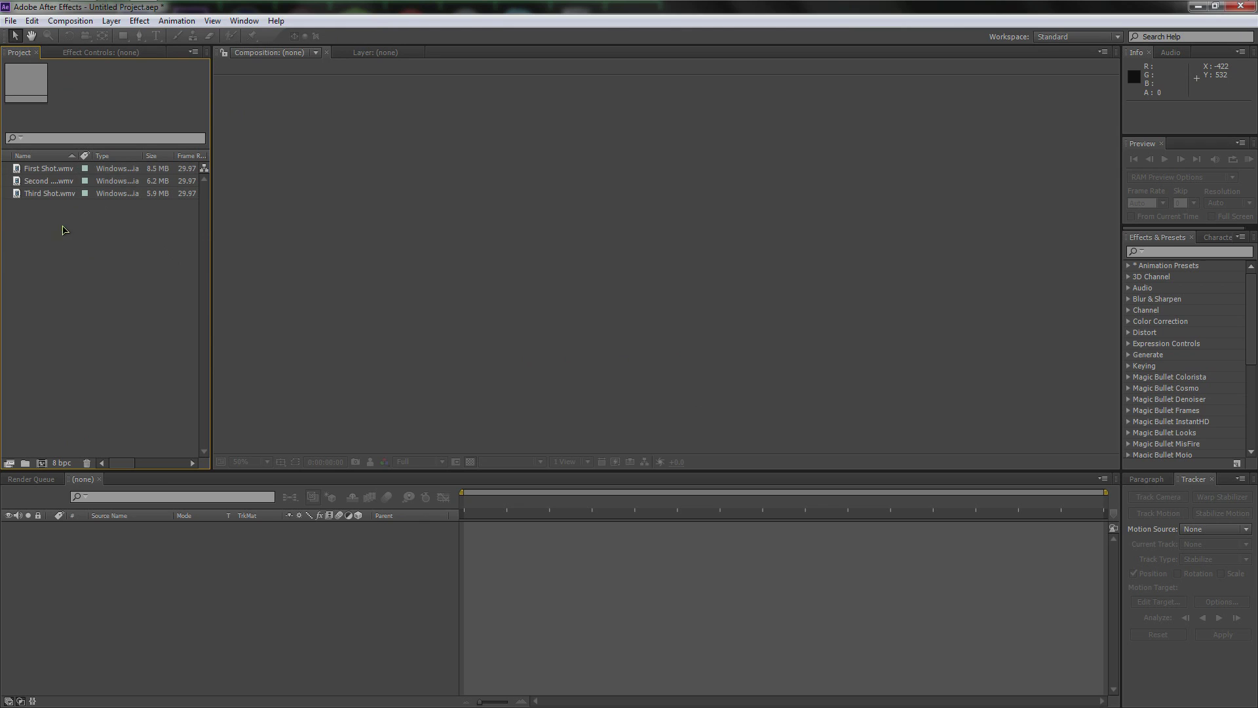
- Create a 1920×1080 'First Shot' composition from First Shot.wmv
left_click_drag(42, 172, 79, 196)
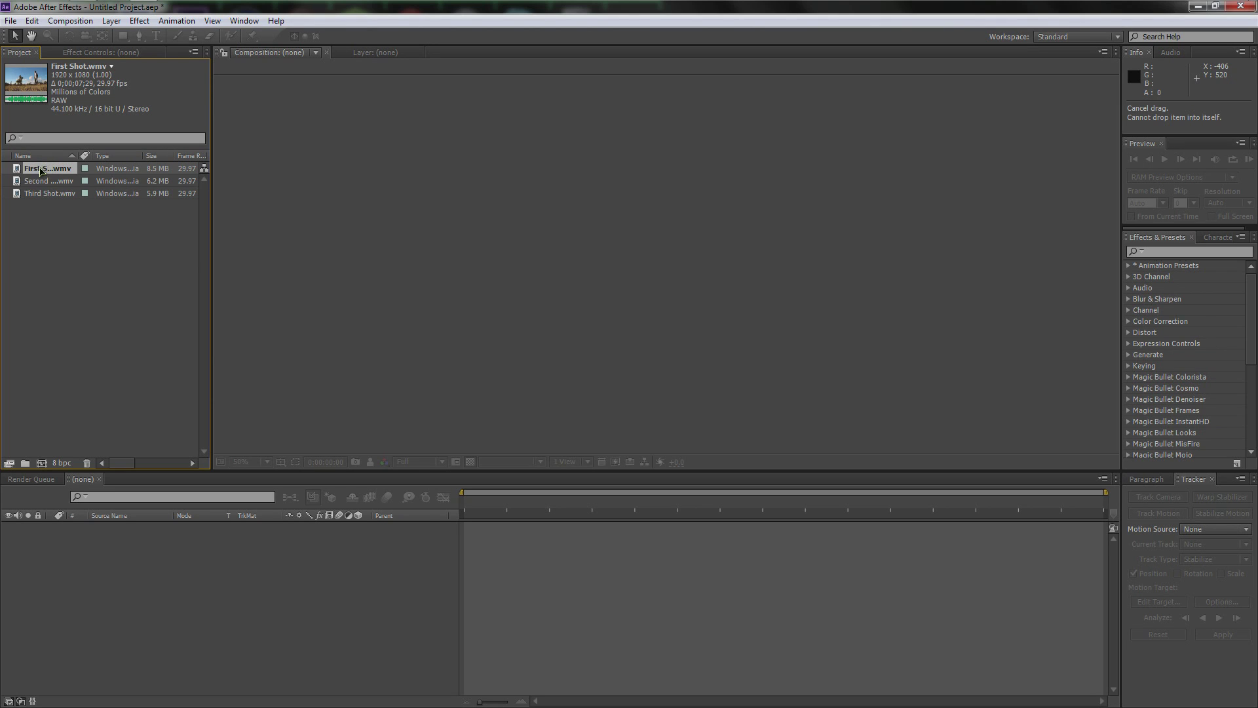
left_click_drag(40, 170, 606, 247)
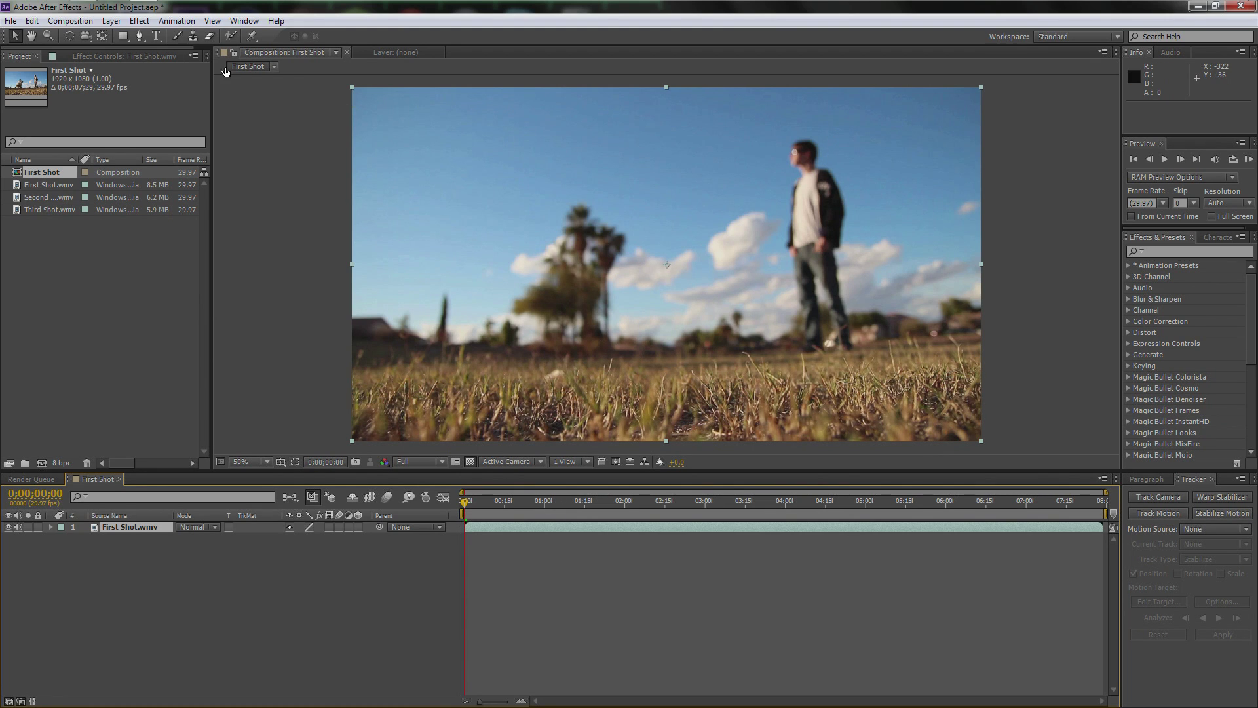
left_click(55, 23)
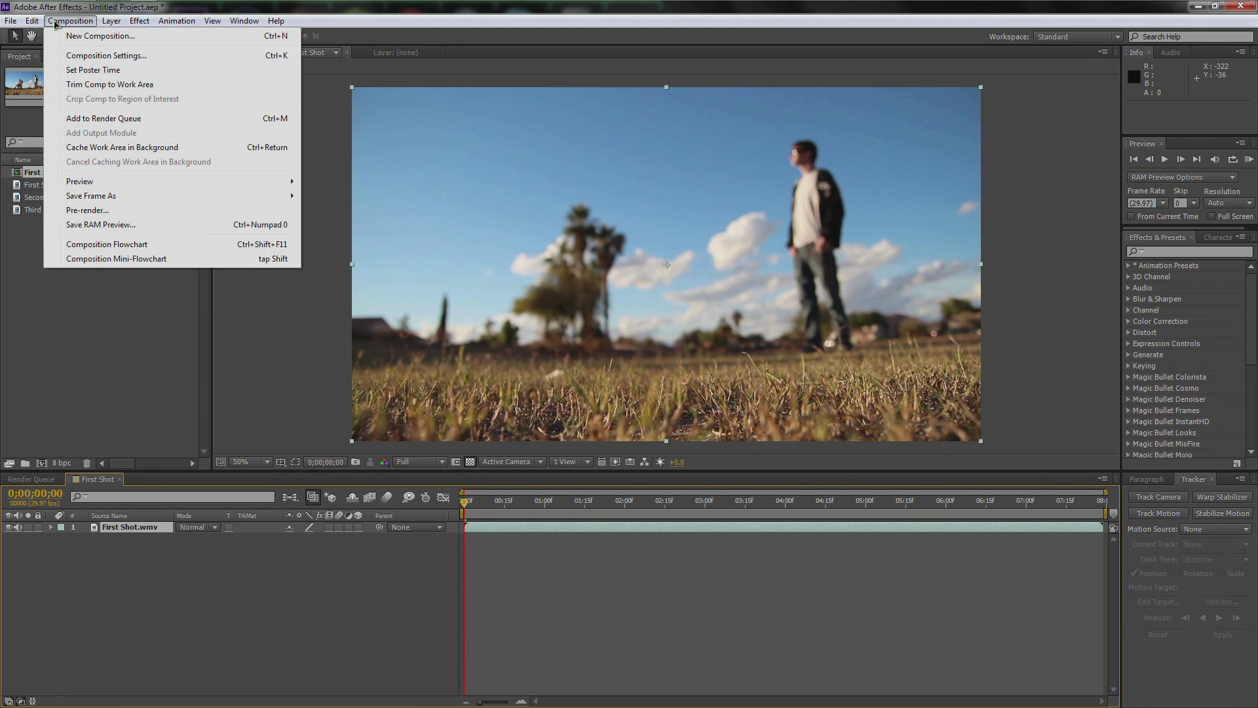
- Change the First Shot composition height from 1080 to 800 px for a 1920×800 frame
left_click(97, 58)
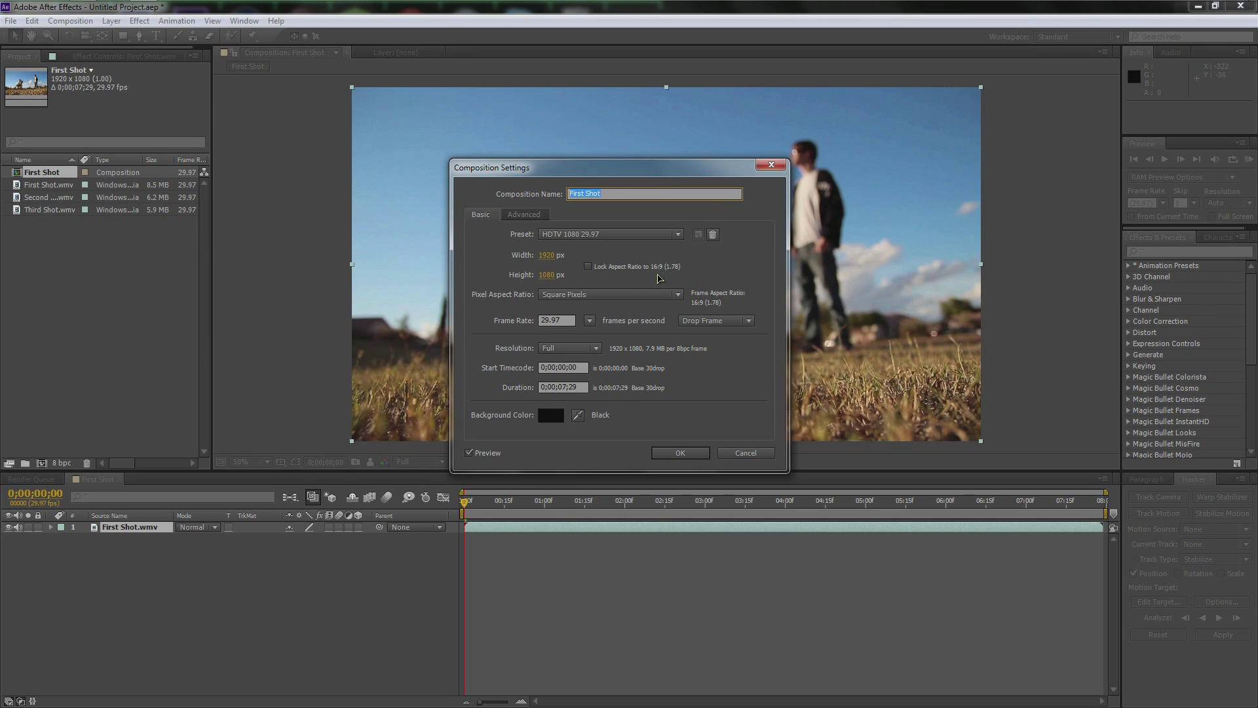
left_click(549, 275)
left_click_drag(549, 275, 381, 281)
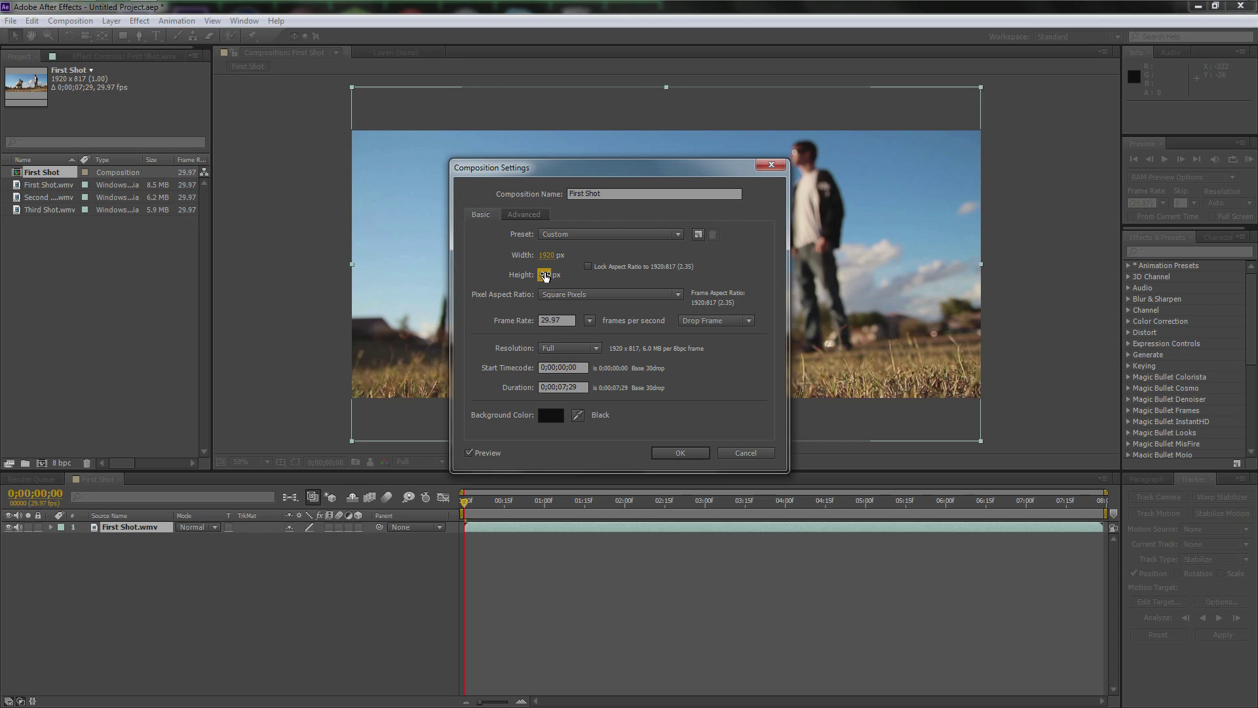
left_click_drag(545, 274, 538, 274)
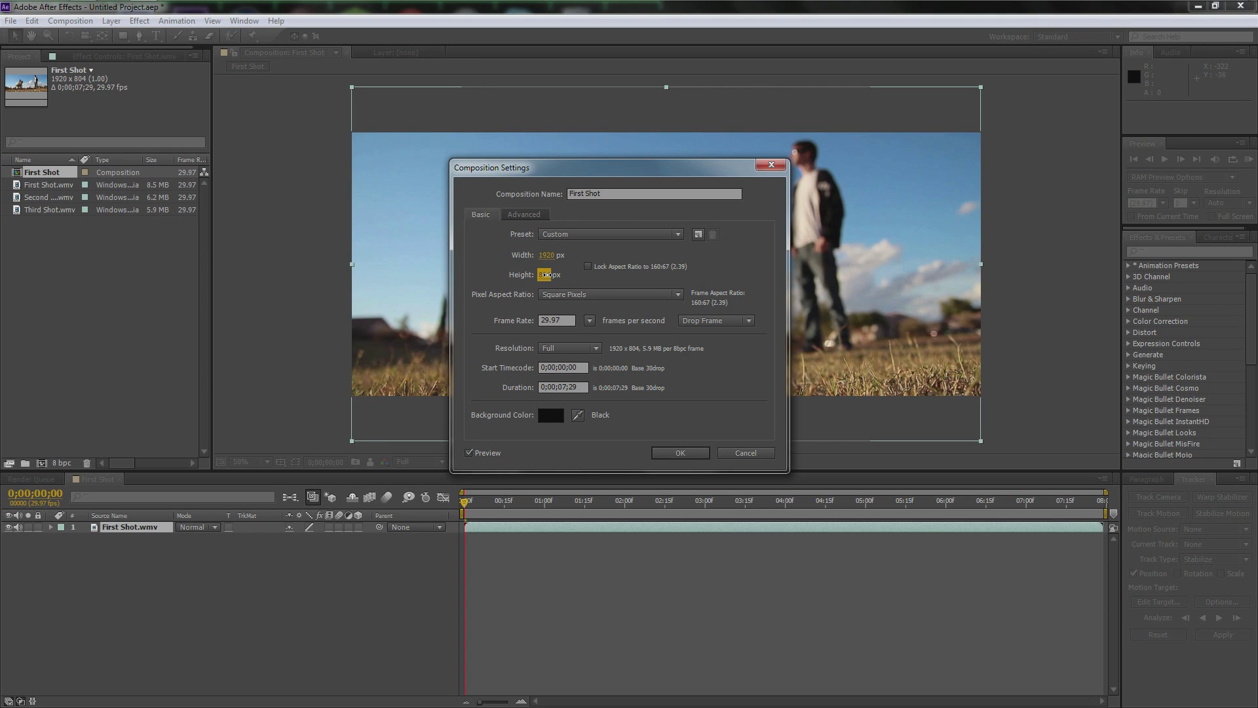
left_click_drag(545, 274, 543, 274)
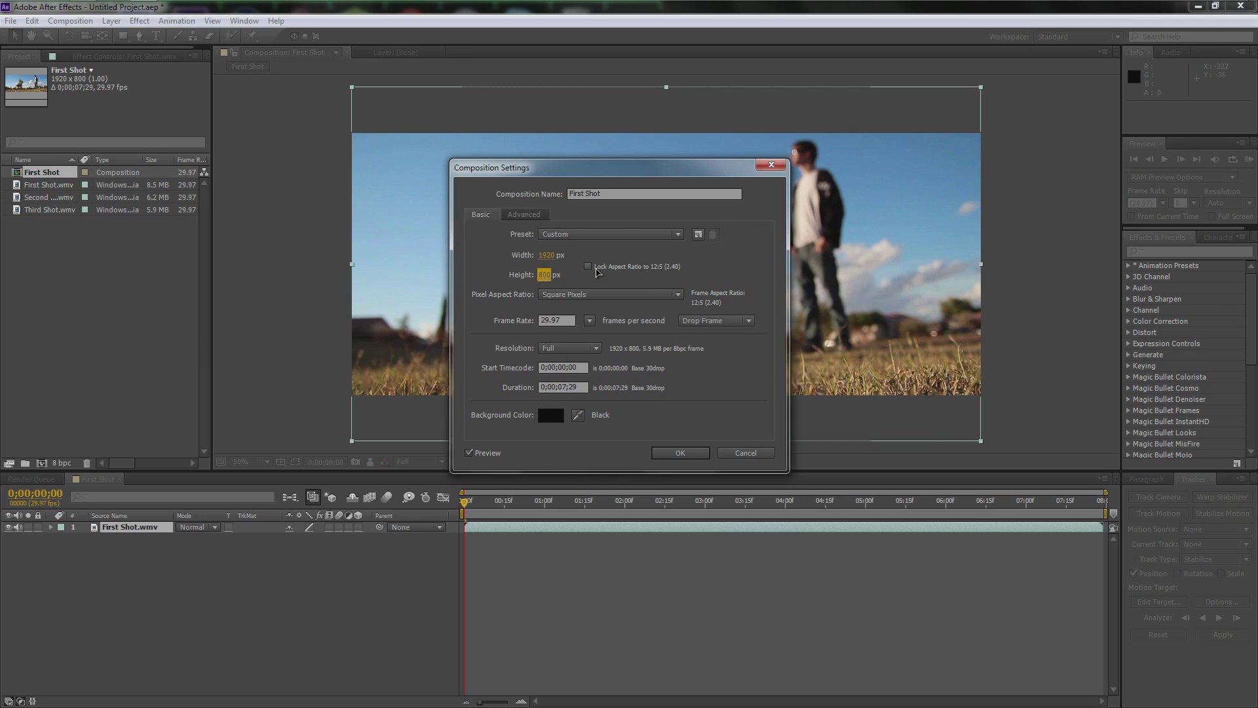
left_click_drag(551, 274, 538, 274)
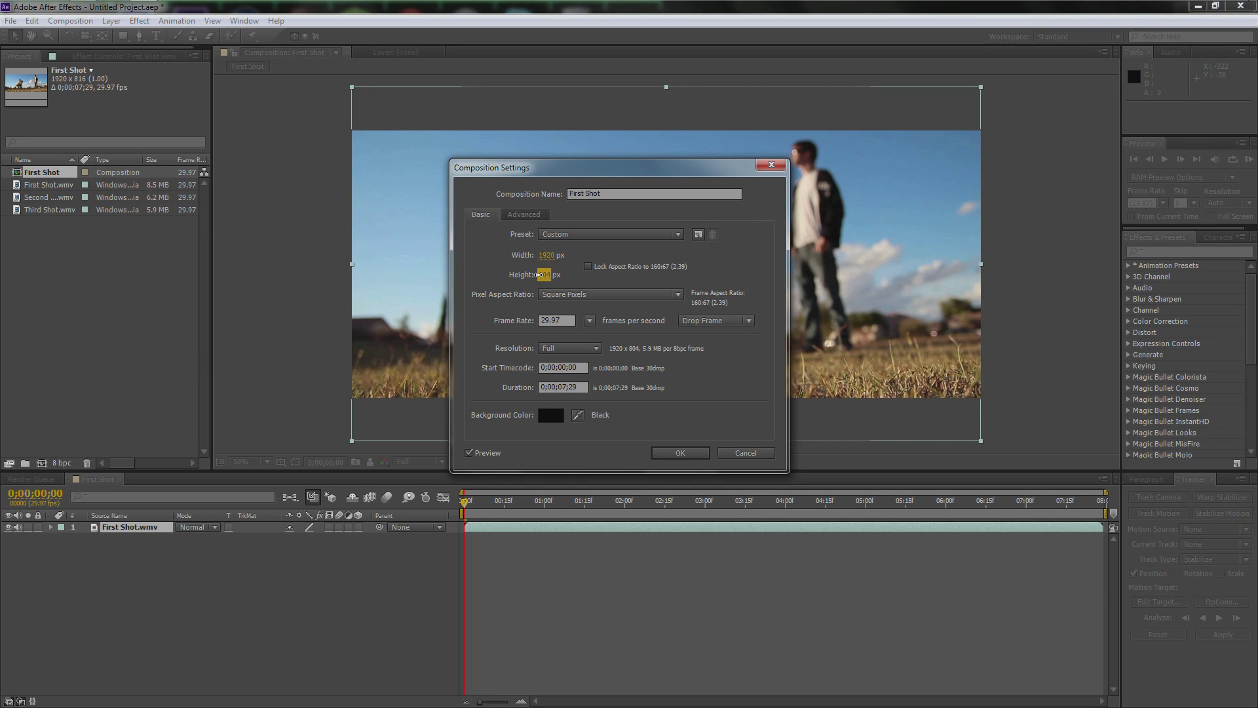
left_click_drag(541, 276, 538, 276)
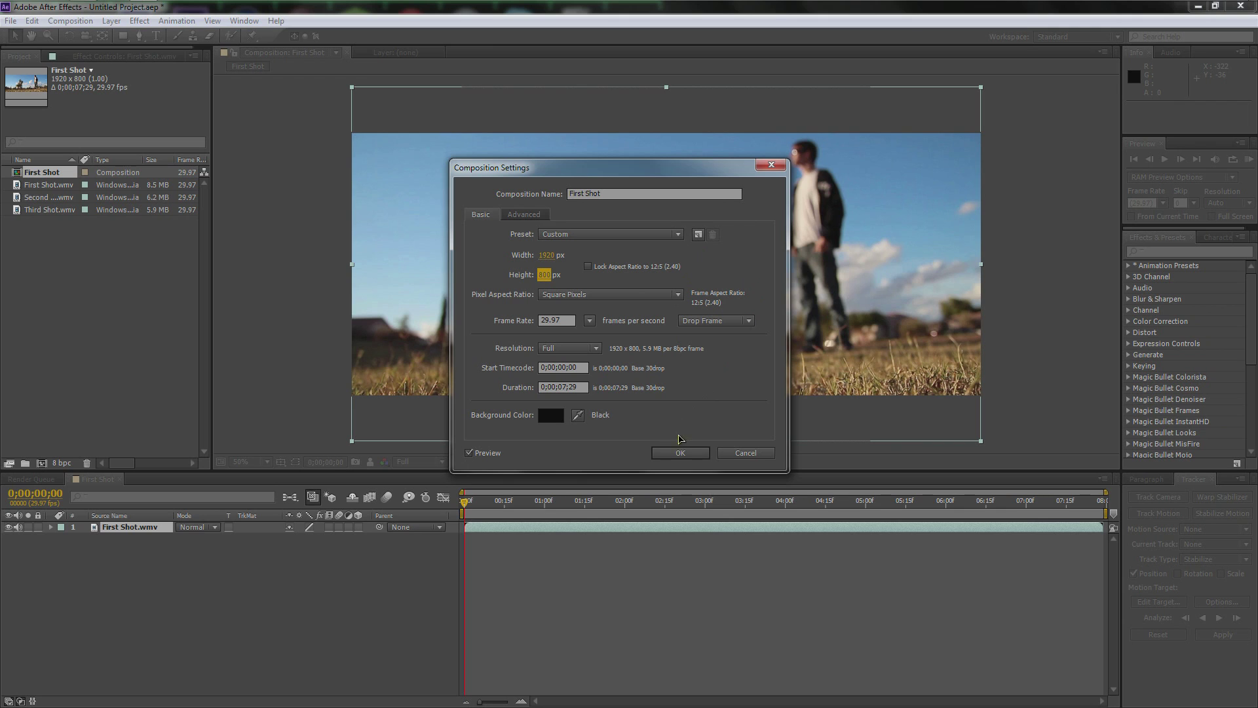
left_click(680, 453)
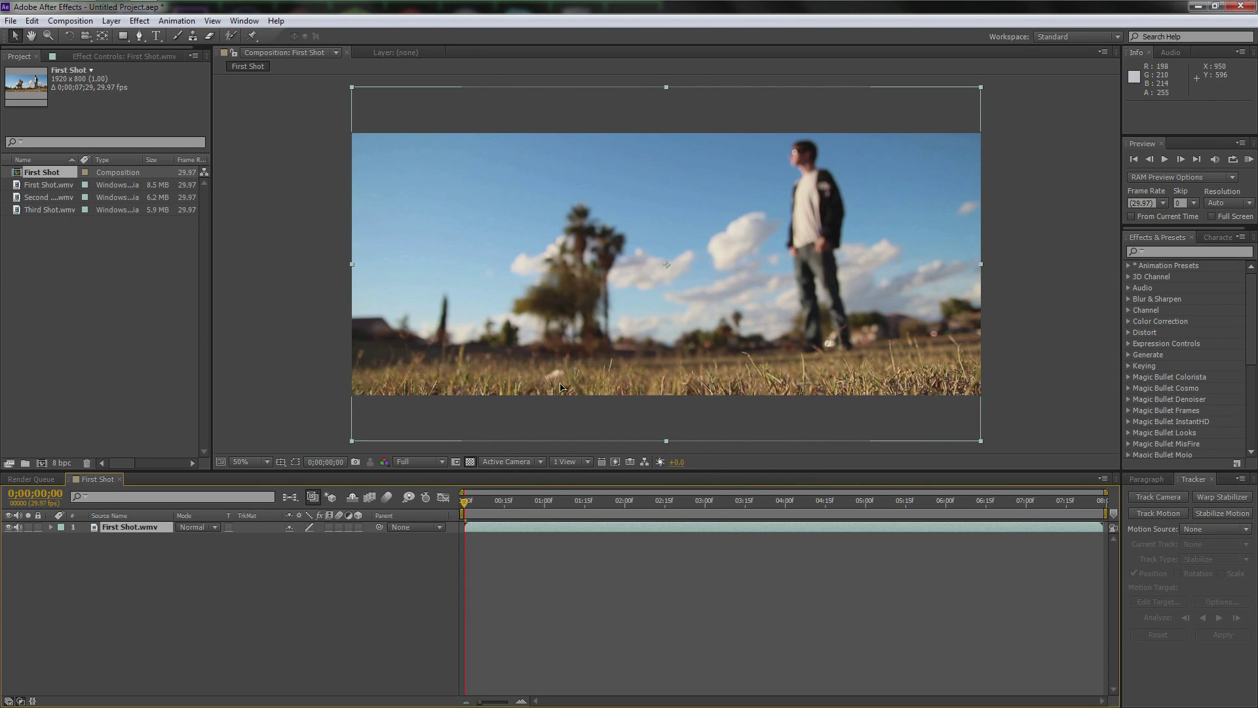
- Apply Warp Stabilizer, found by searching 'stab', to the First Shot.wmv layer and check the result
left_click_drag(528, 503, 650, 503)
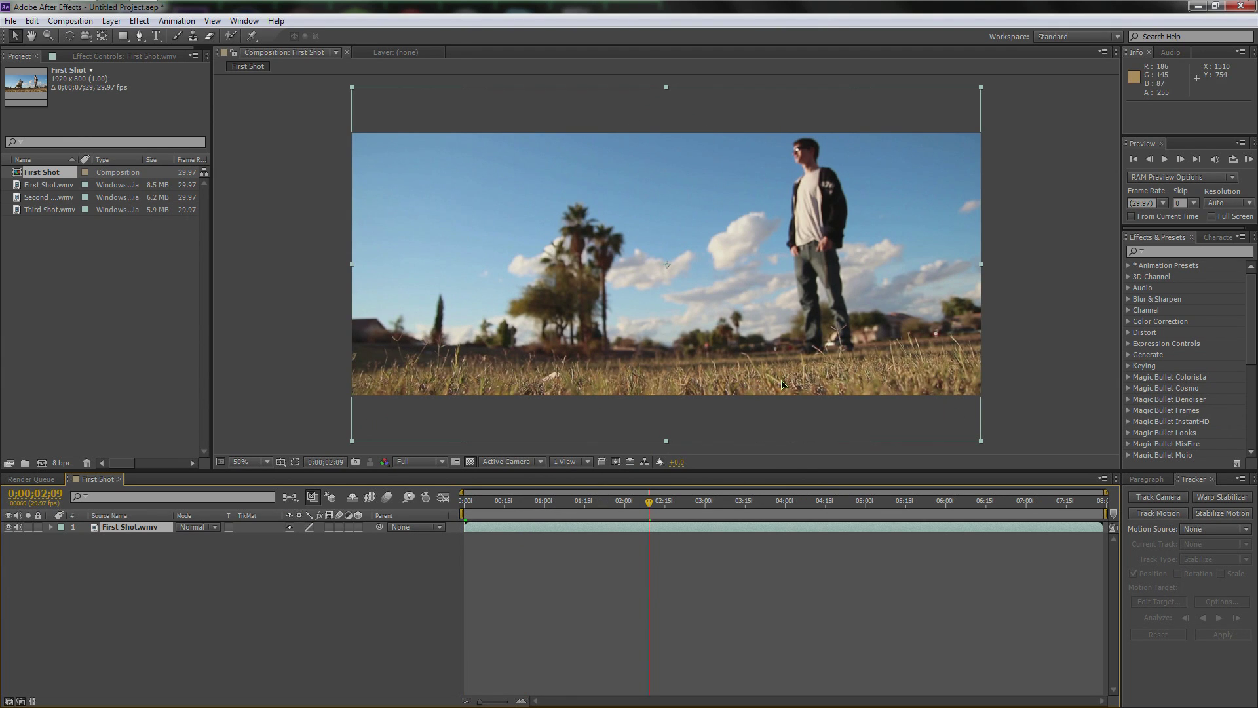
left_click(1171, 251)
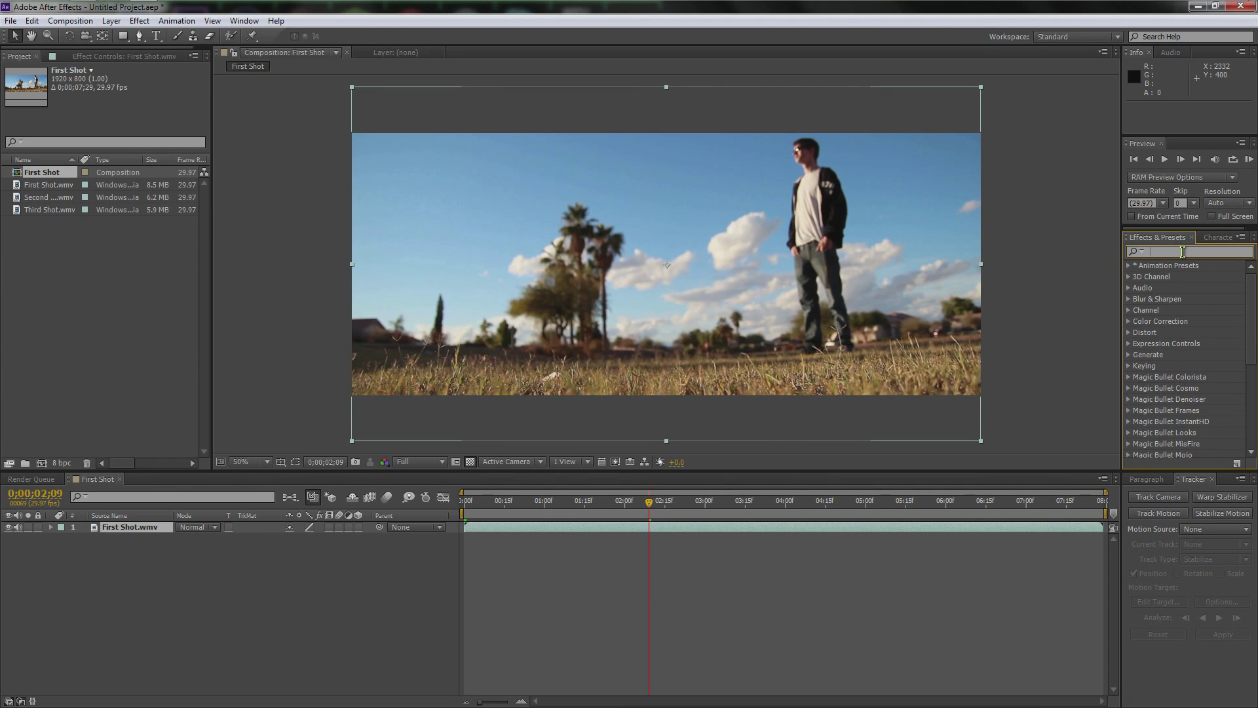
type("stab")
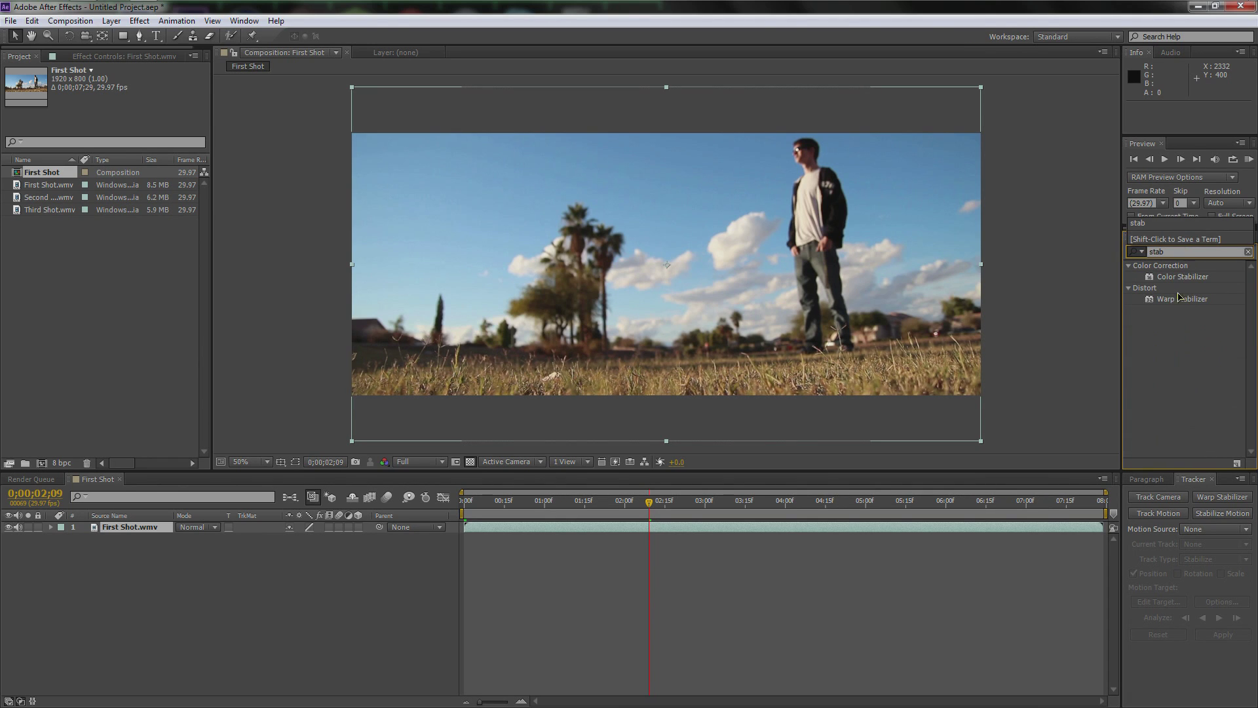
left_click_drag(1185, 299, 773, 344)
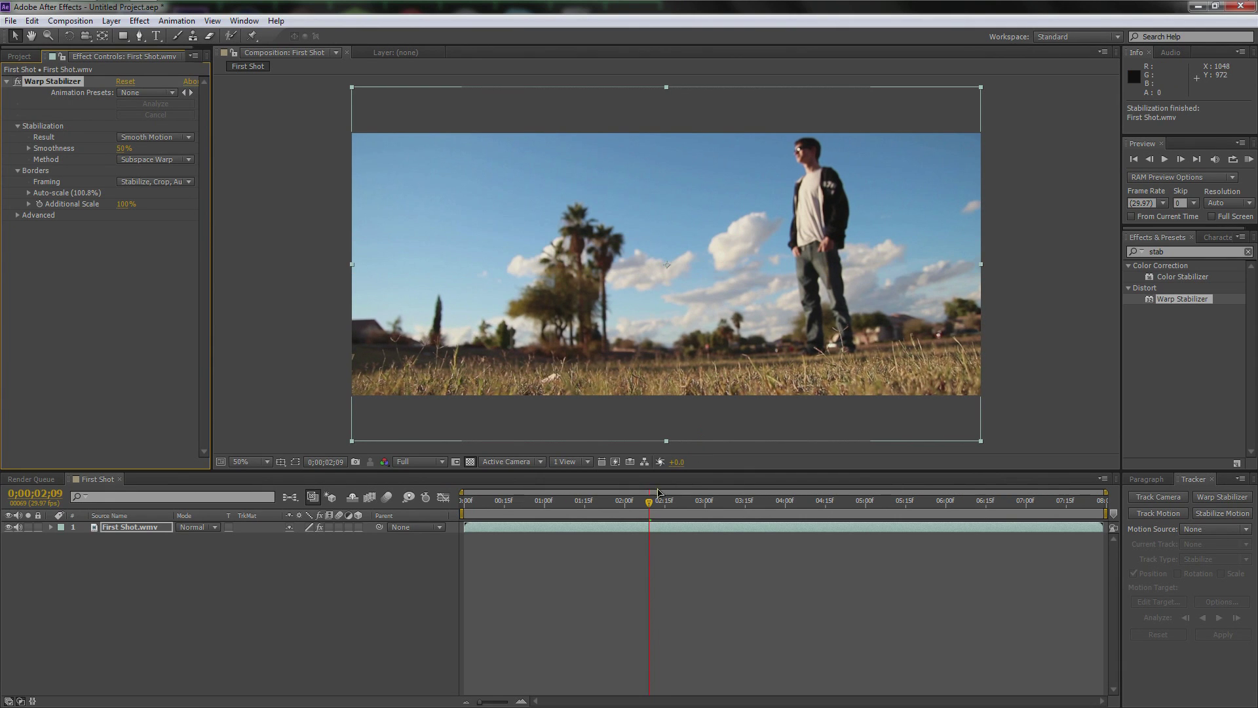
left_click(528, 509)
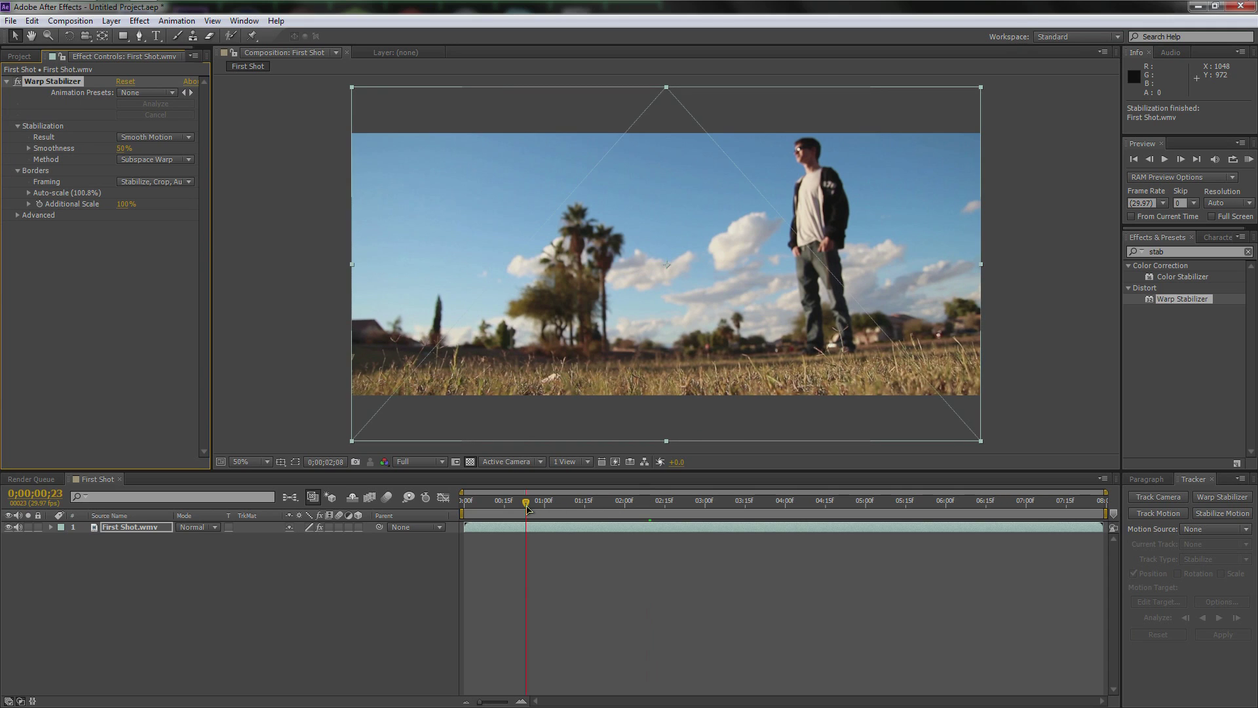
left_click_drag(527, 509, 551, 512)
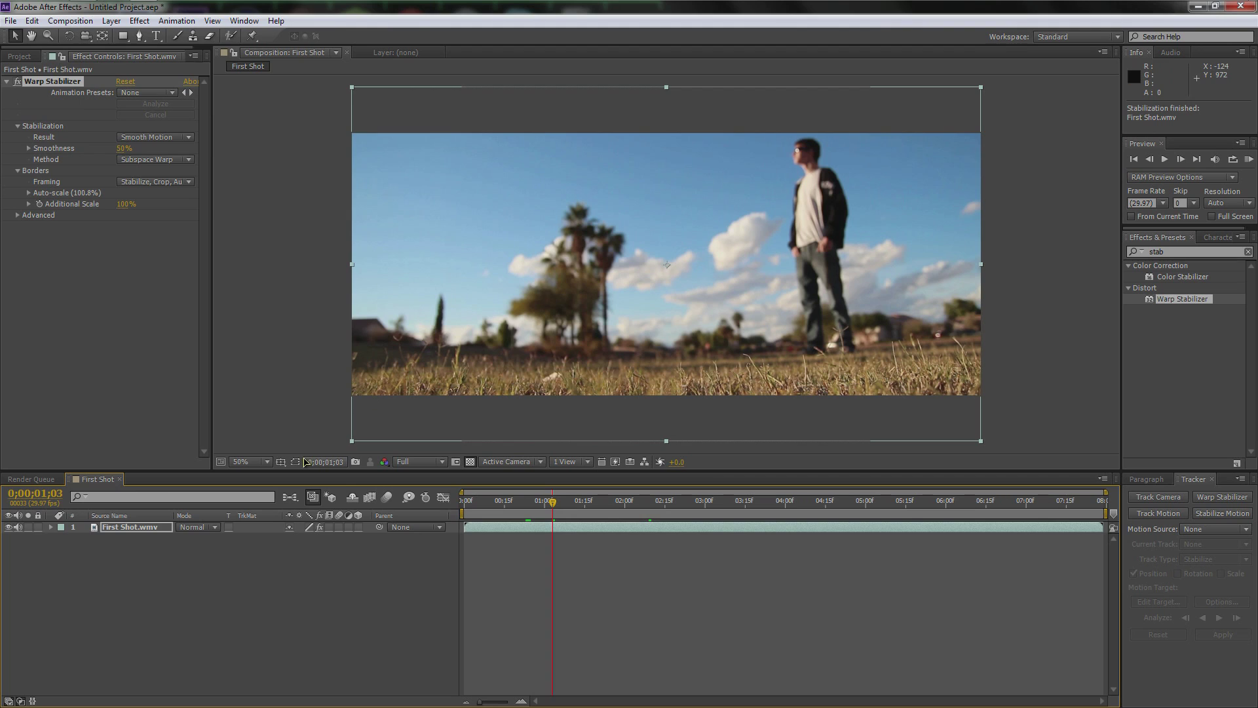
left_click(134, 527)
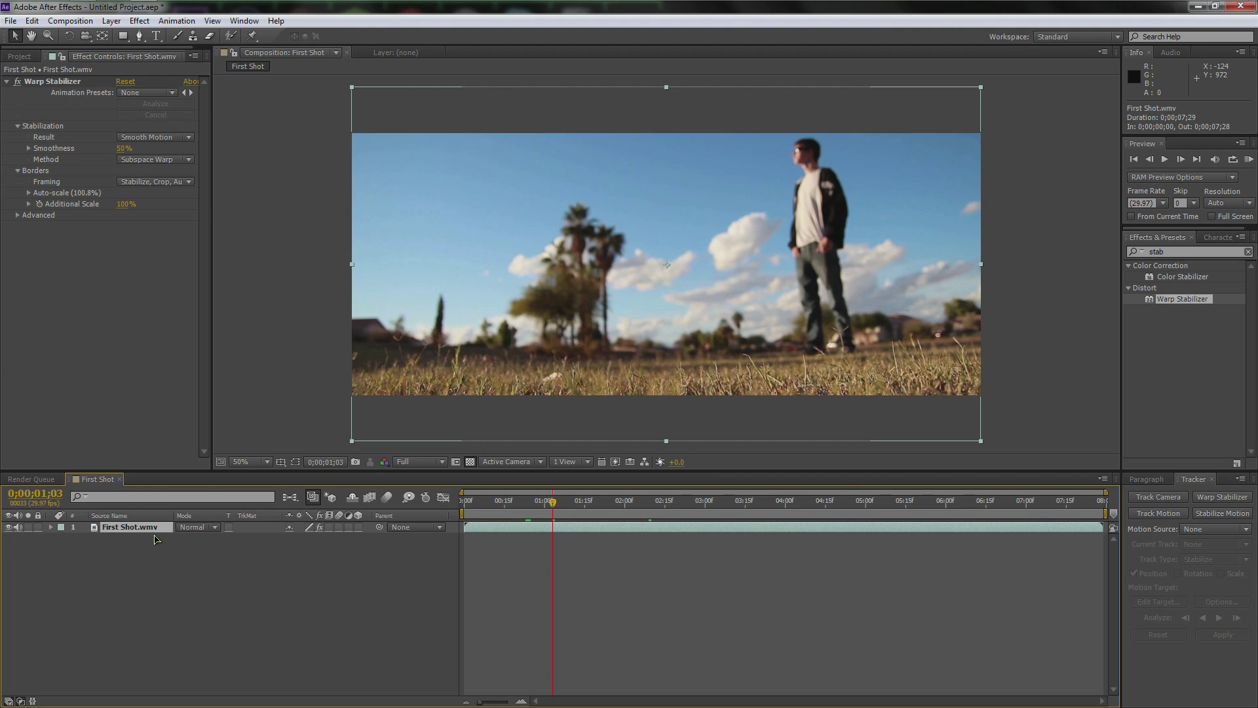
- Rotate the First Shot.wmv layer about 2 degrees to level the shot
key("r")
left_click_drag(303, 539, 306, 539)
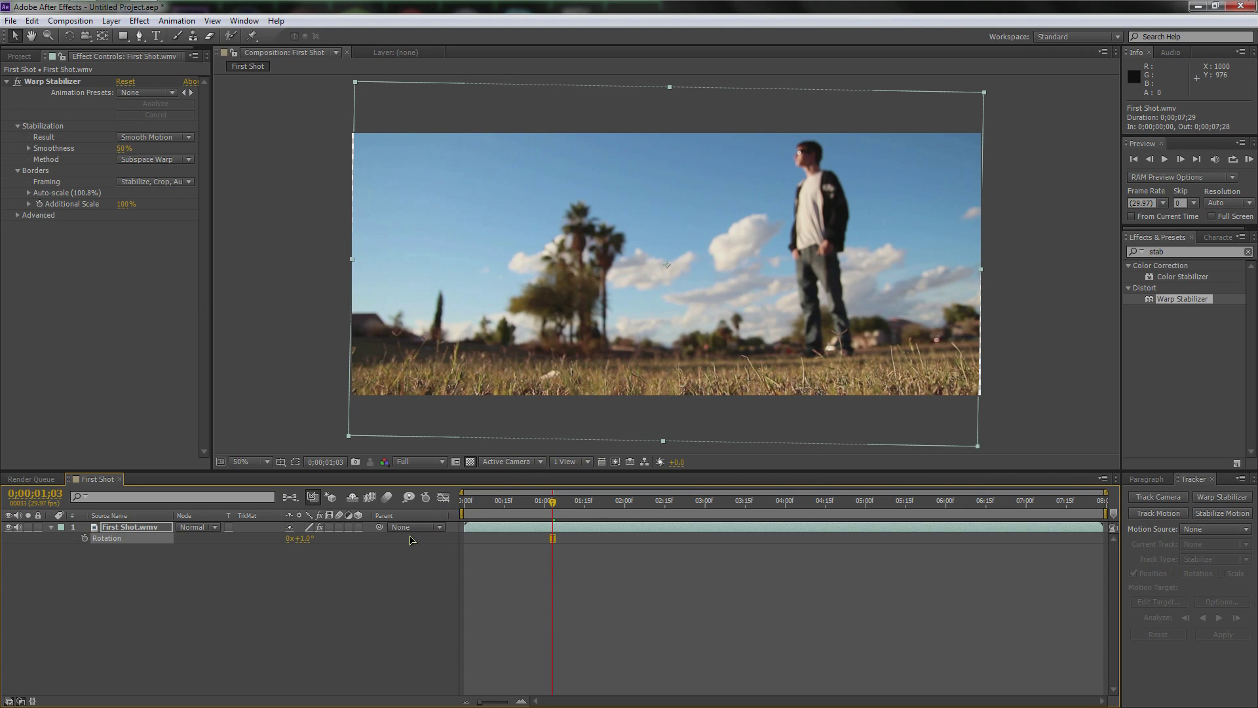
left_click_drag(306, 537, 307, 538)
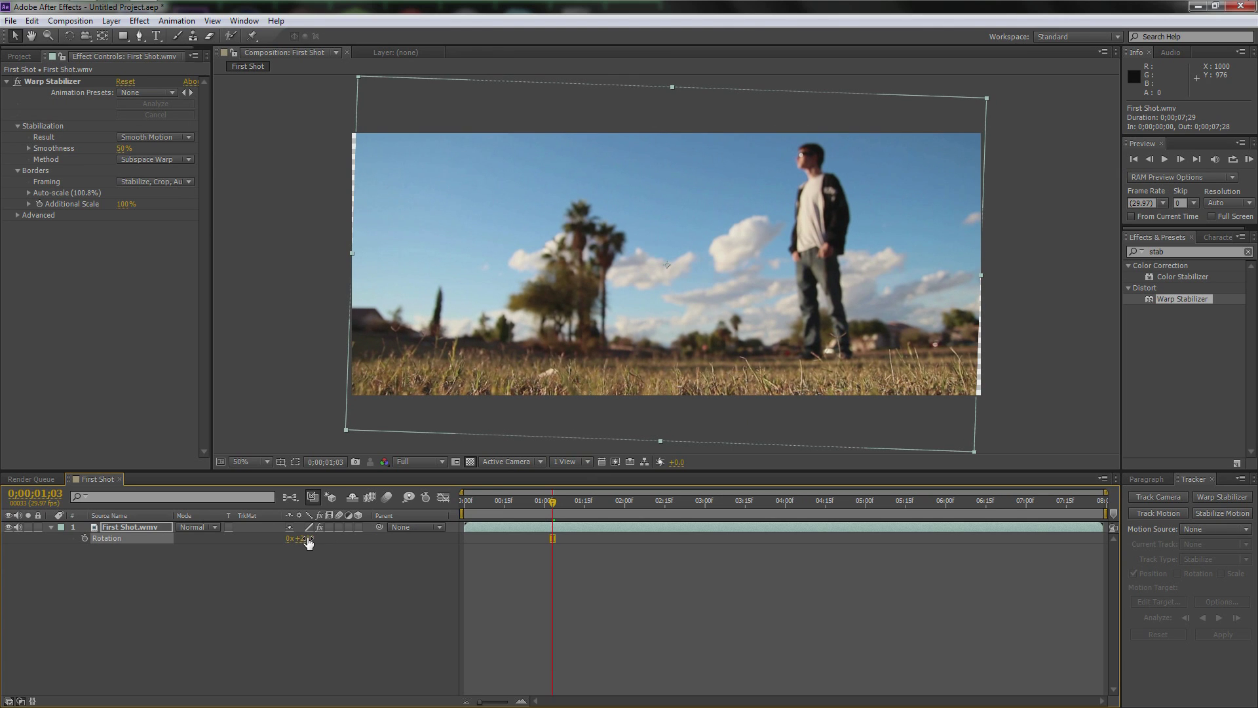
- Scale the First Shot.wmv layer to 102% and play through to check the framing
left_click(139, 528)
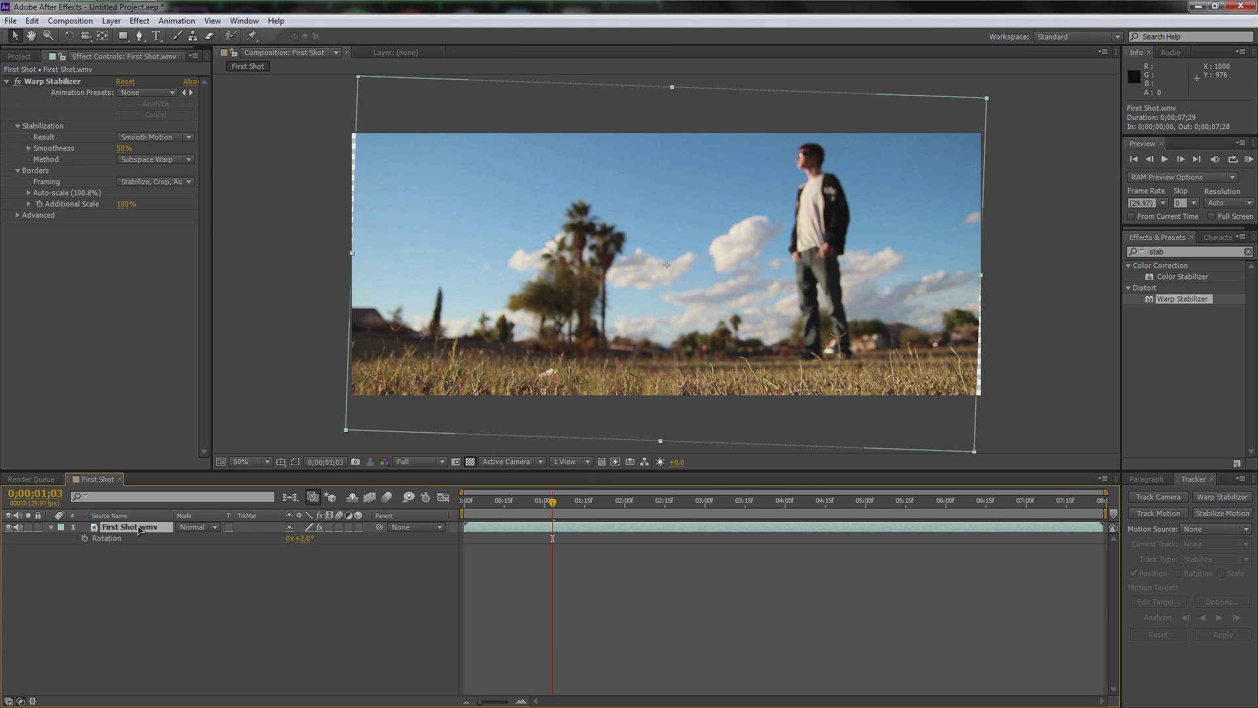
key("s")
left_click_drag(305, 538, 304, 538)
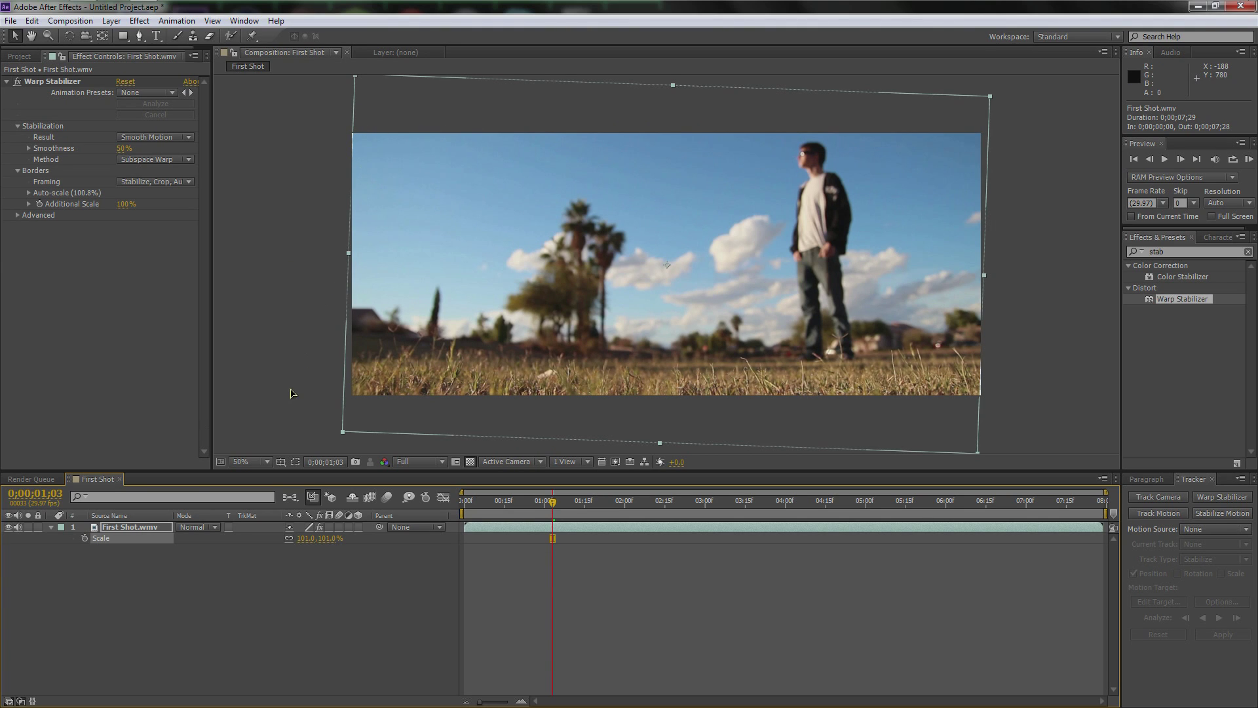
left_click_drag(306, 538, 307, 538)
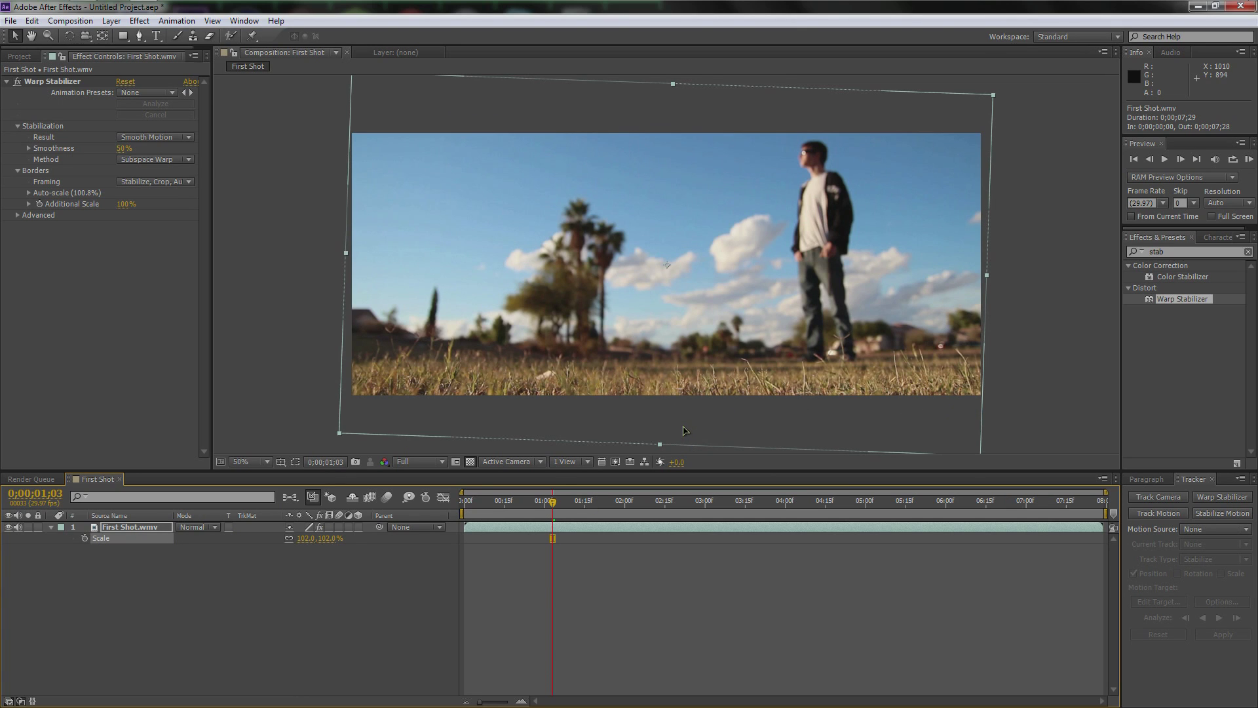
left_click(504, 509)
left_click_drag(506, 510, 790, 512)
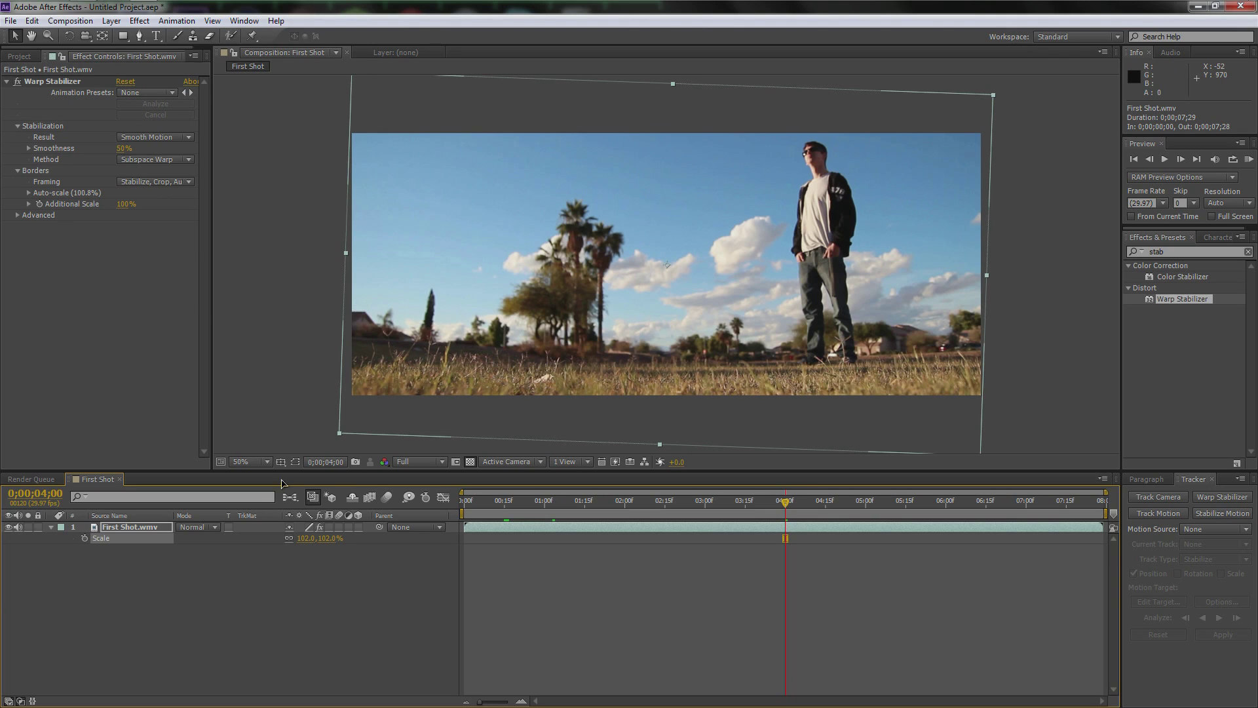
left_click(147, 528)
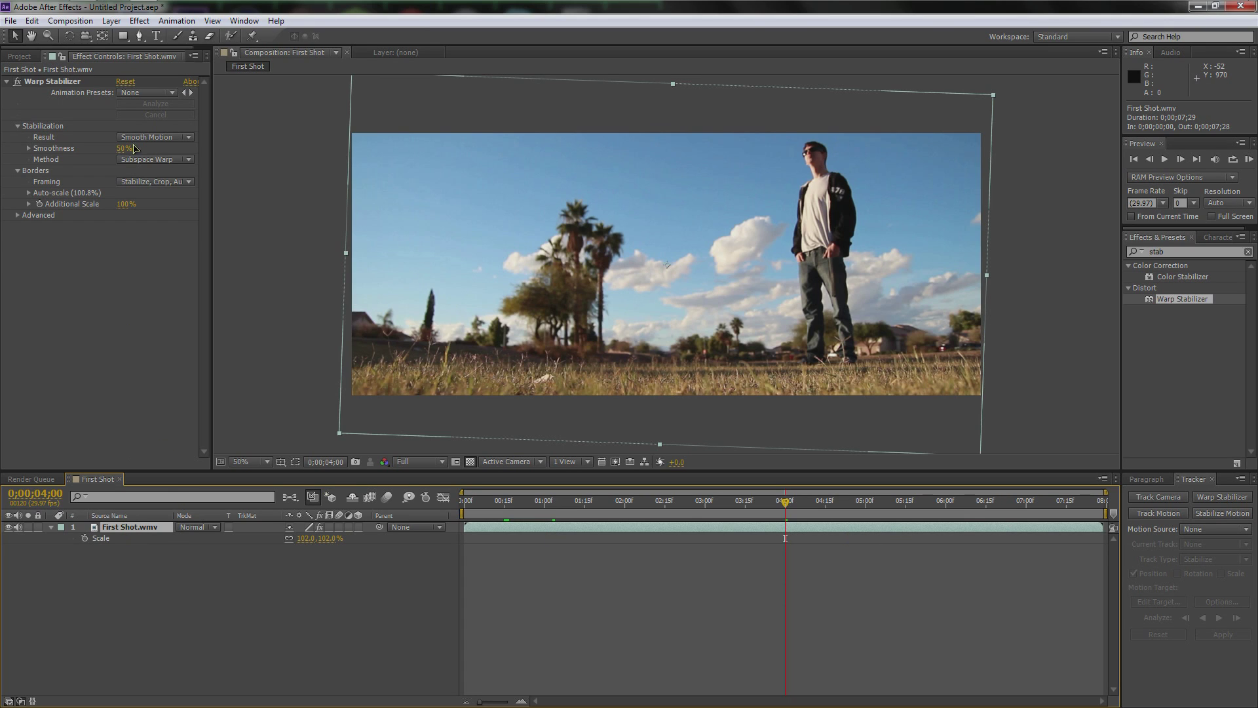
left_click(19, 56)
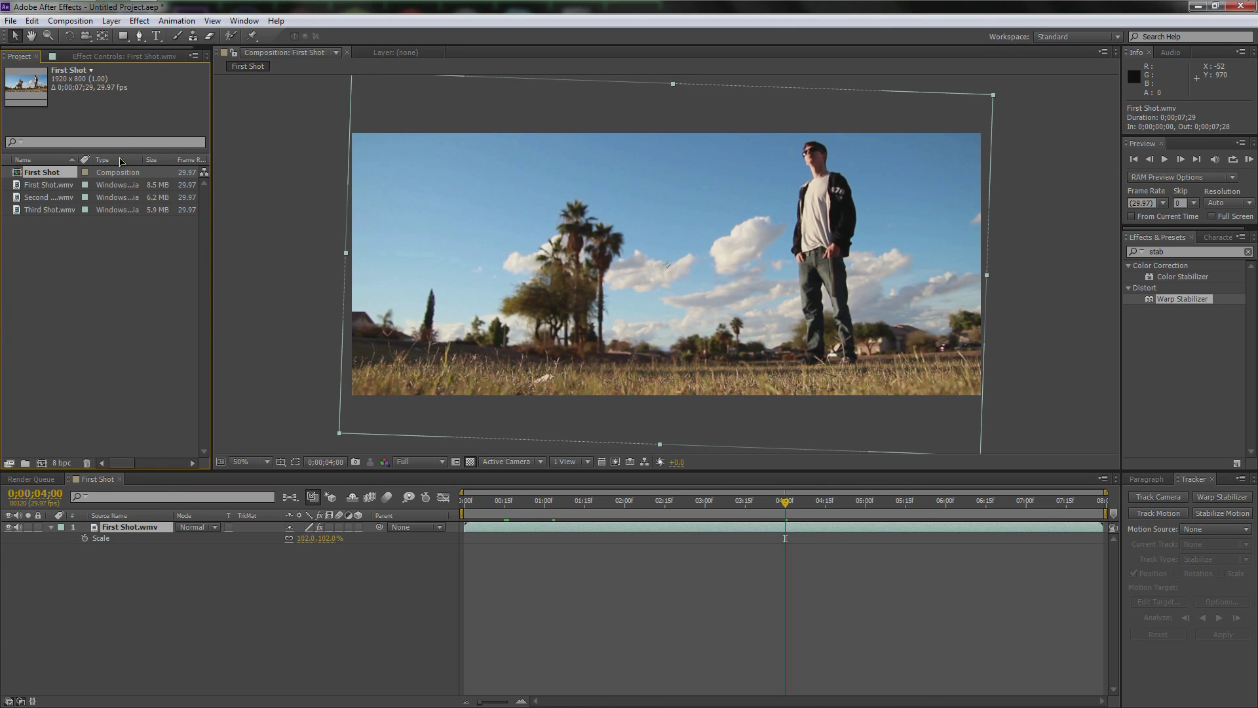
- Set the composition duration to 0;00;30;29 and zoom the timeline out to show all of it
left_click(74, 21)
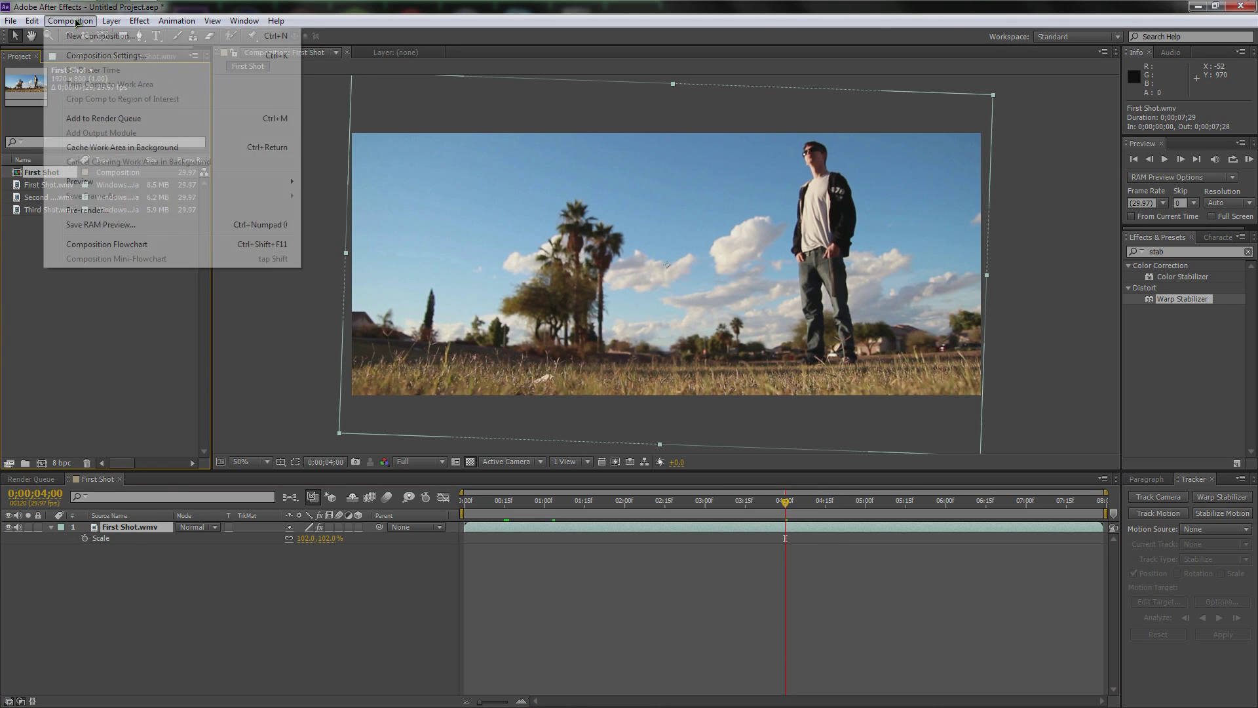
left_click(105, 58)
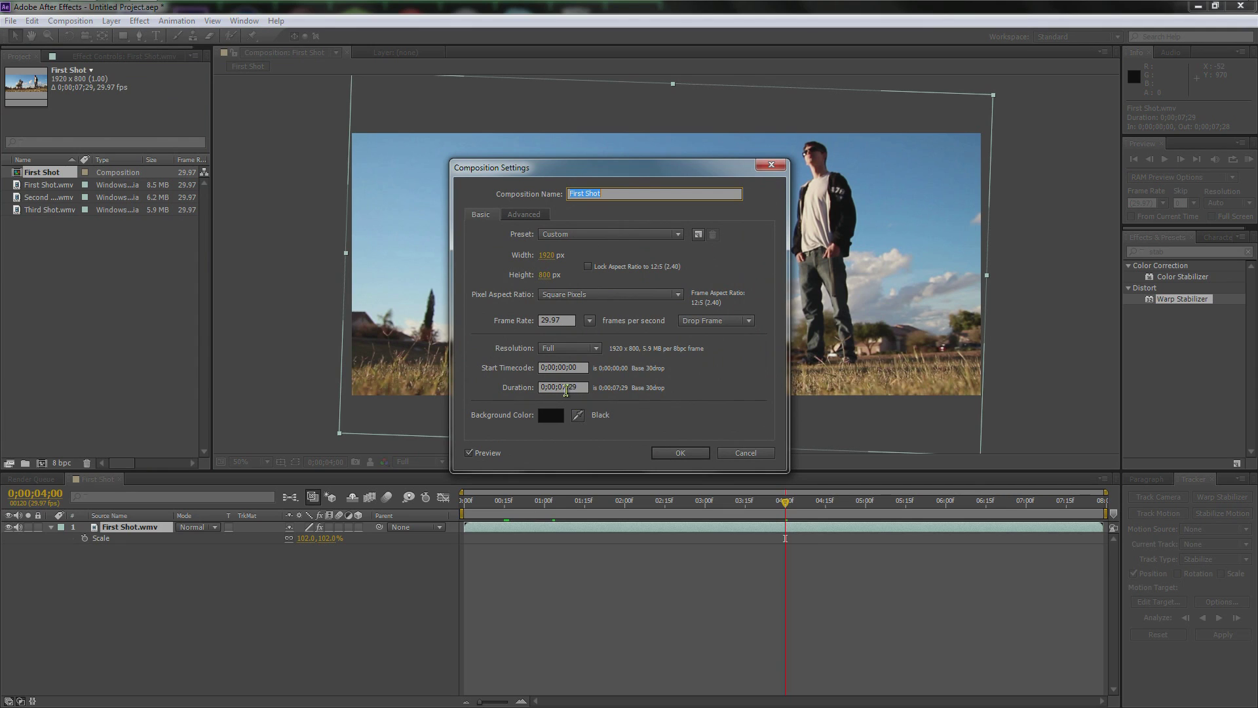
left_click(566, 389)
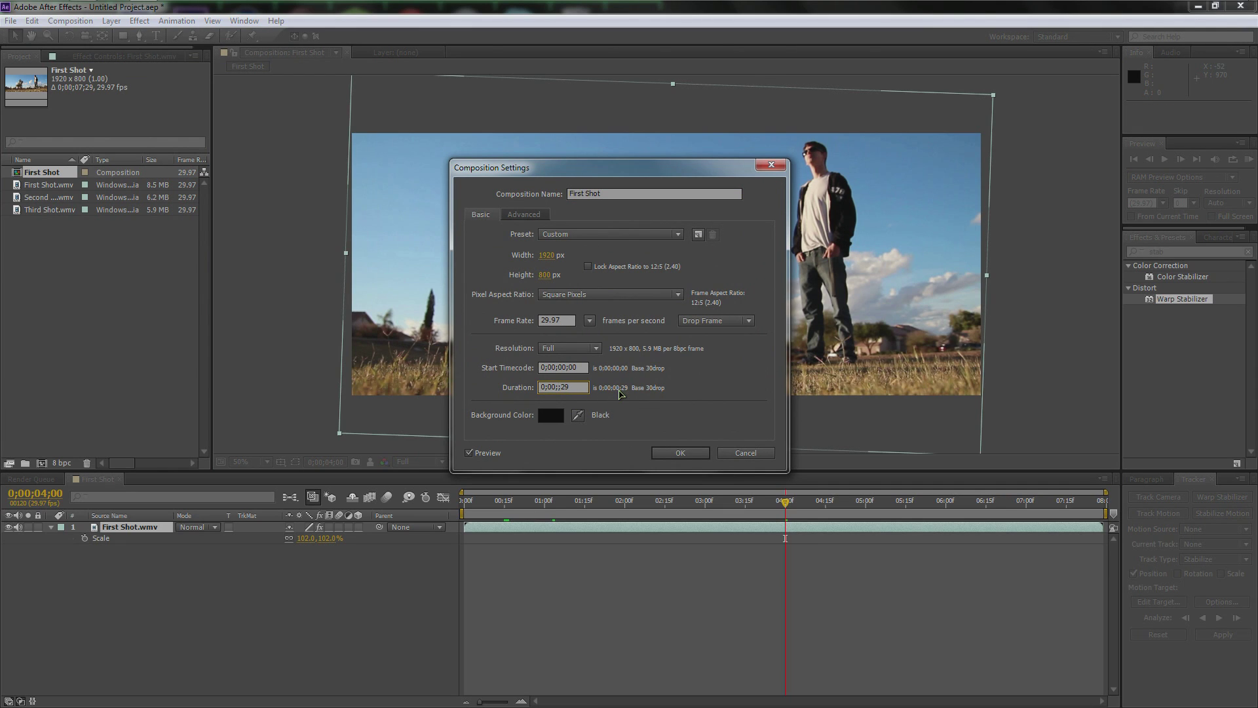
type("30")
left_click(682, 454)
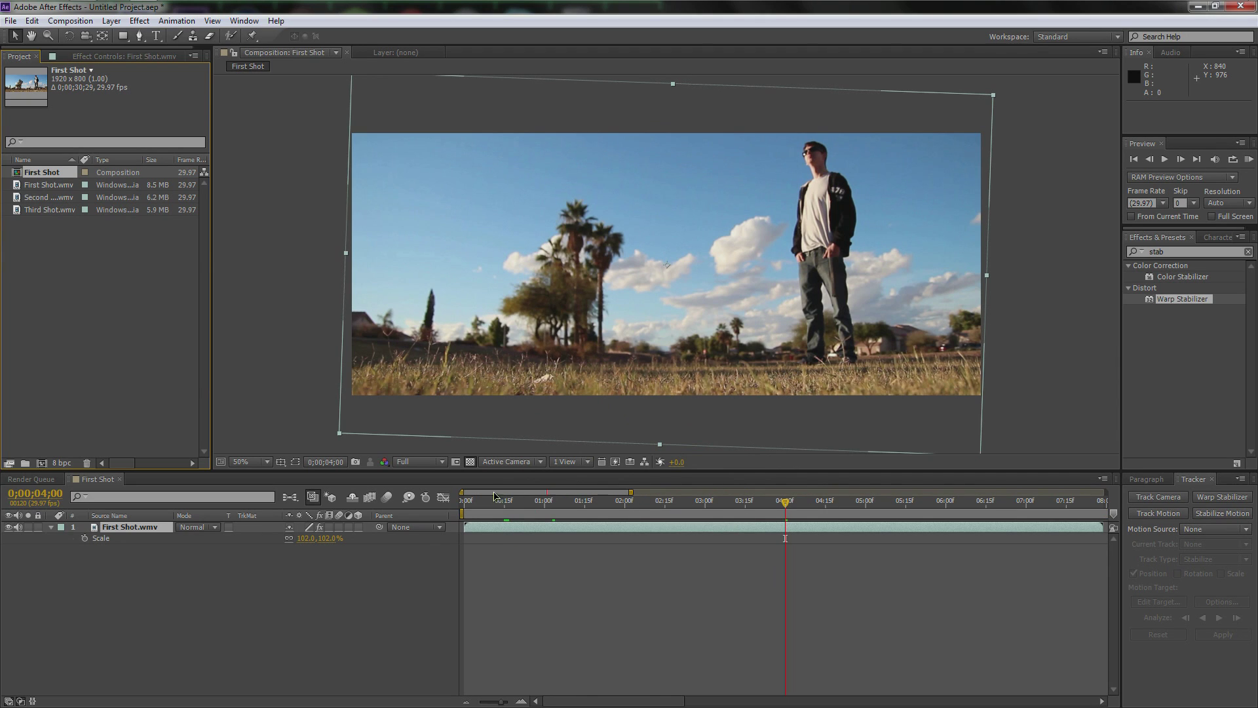
left_click_drag(629, 492, 1106, 492)
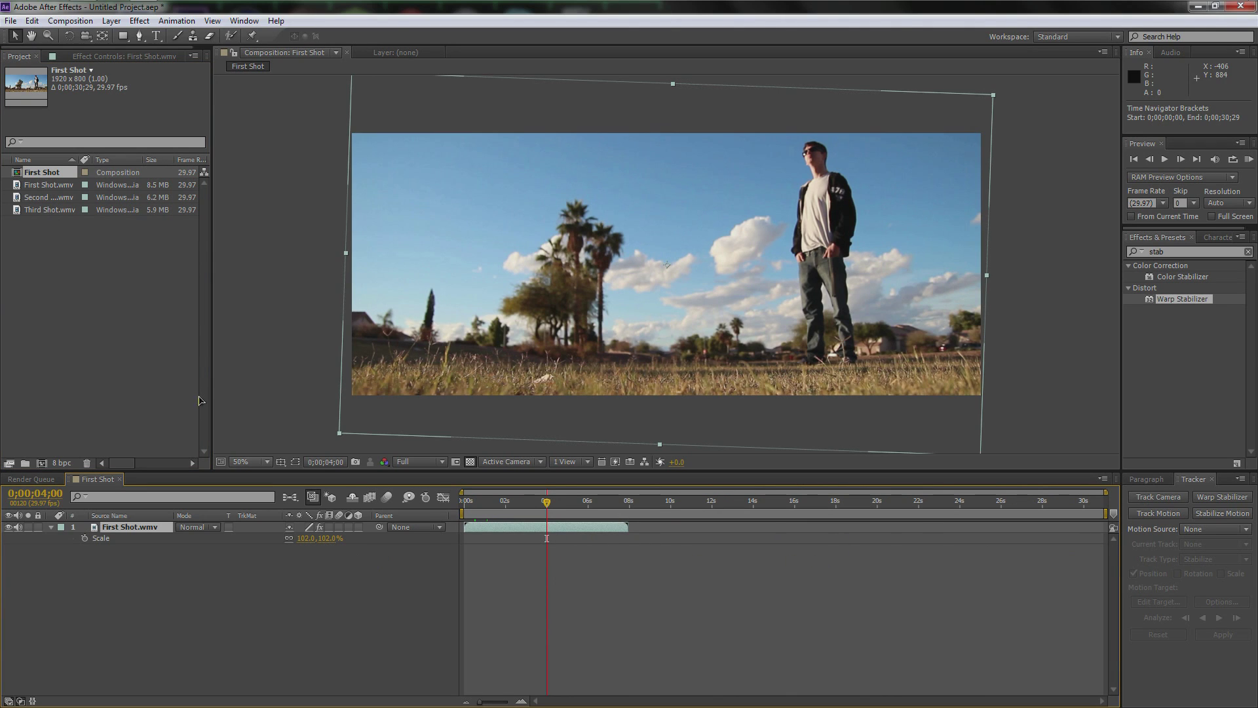
left_click(47, 198)
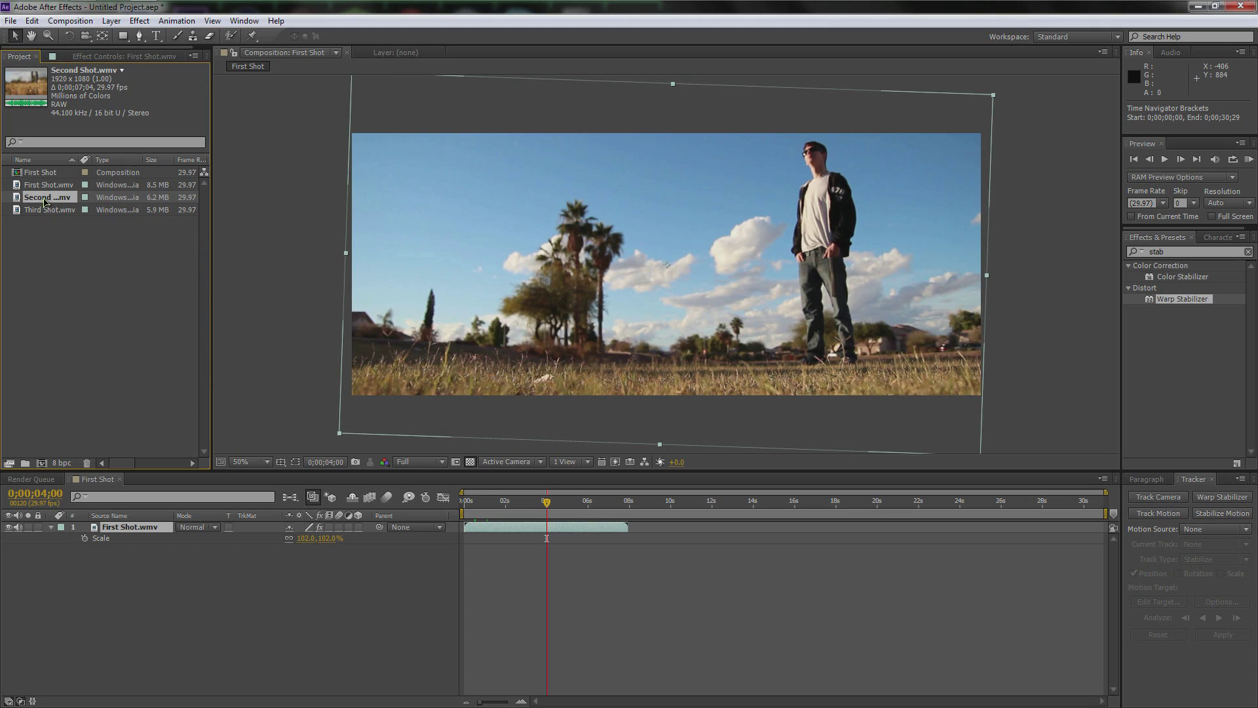
- Add Second Shot.wmv as a layer starting at 0;00;08;01 and preview it
mouse_move(41, 199)
left_mouse_down()
mouse_move(92, 200)
mouse_move(563, 445)
mouse_move(557, 560)
mouse_move(197, 537)
mouse_move(617, 553)
left_mouse_up()
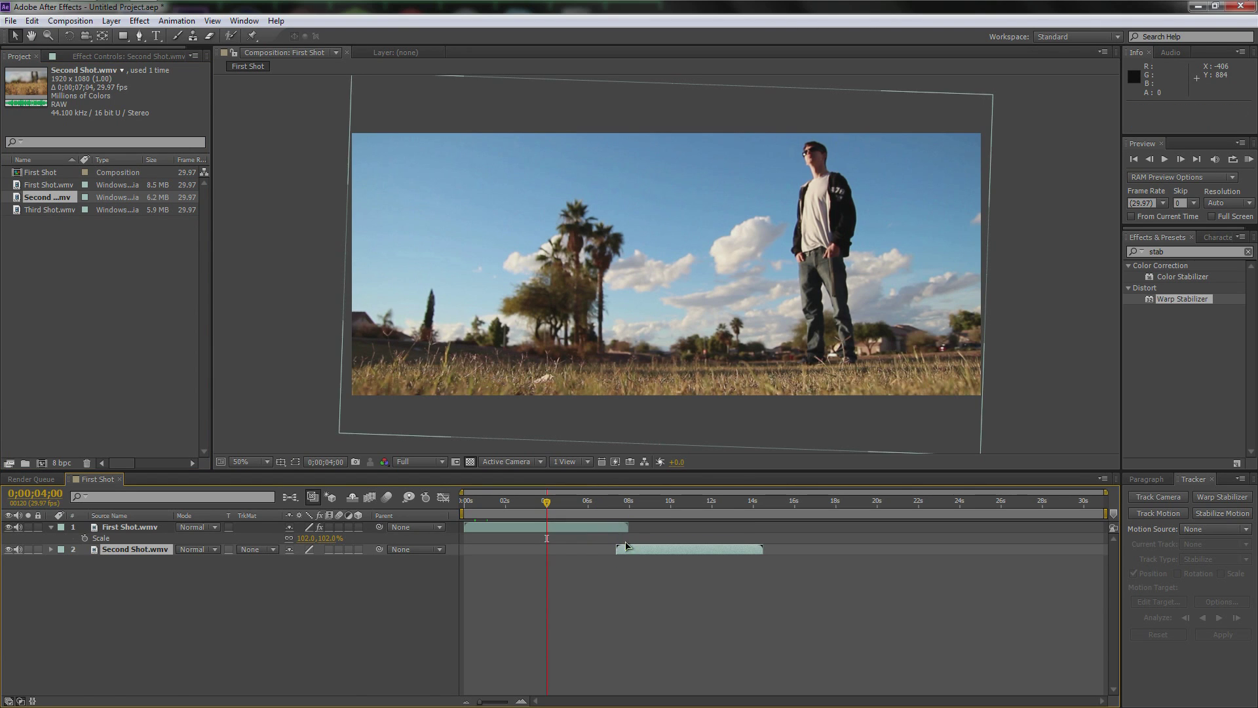
left_click_drag(646, 556, 659, 559)
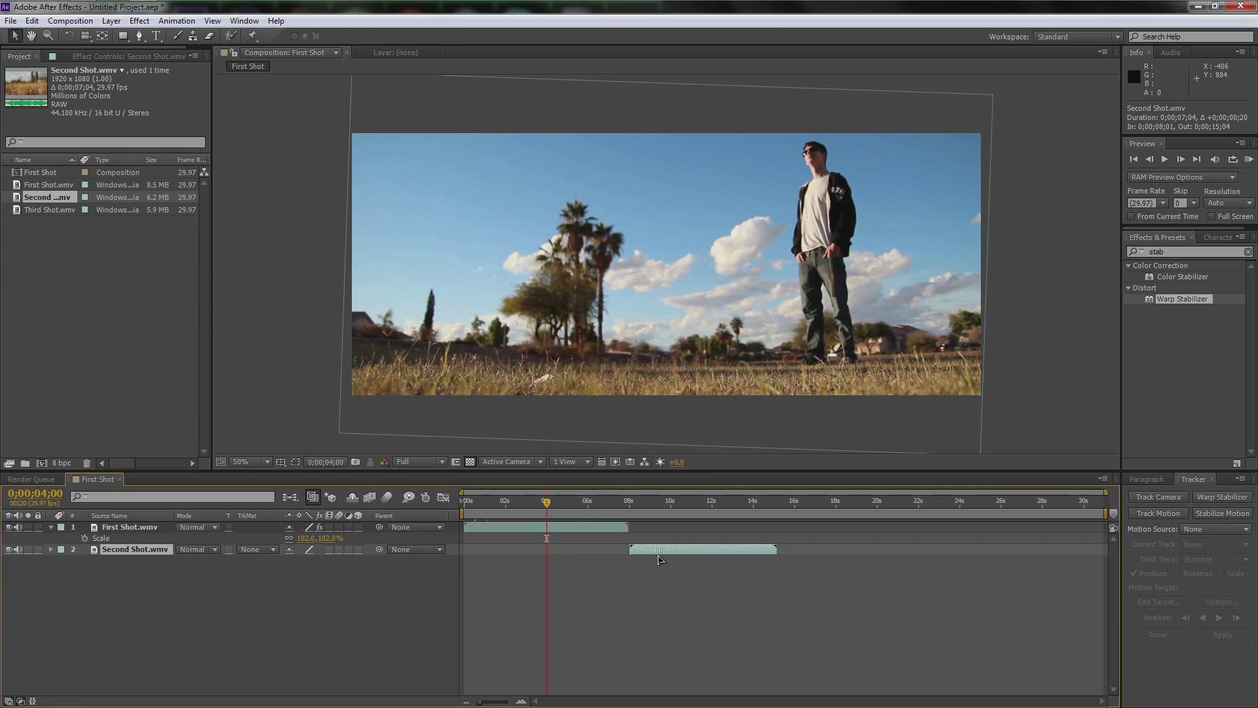
left_click(663, 505)
key("space")
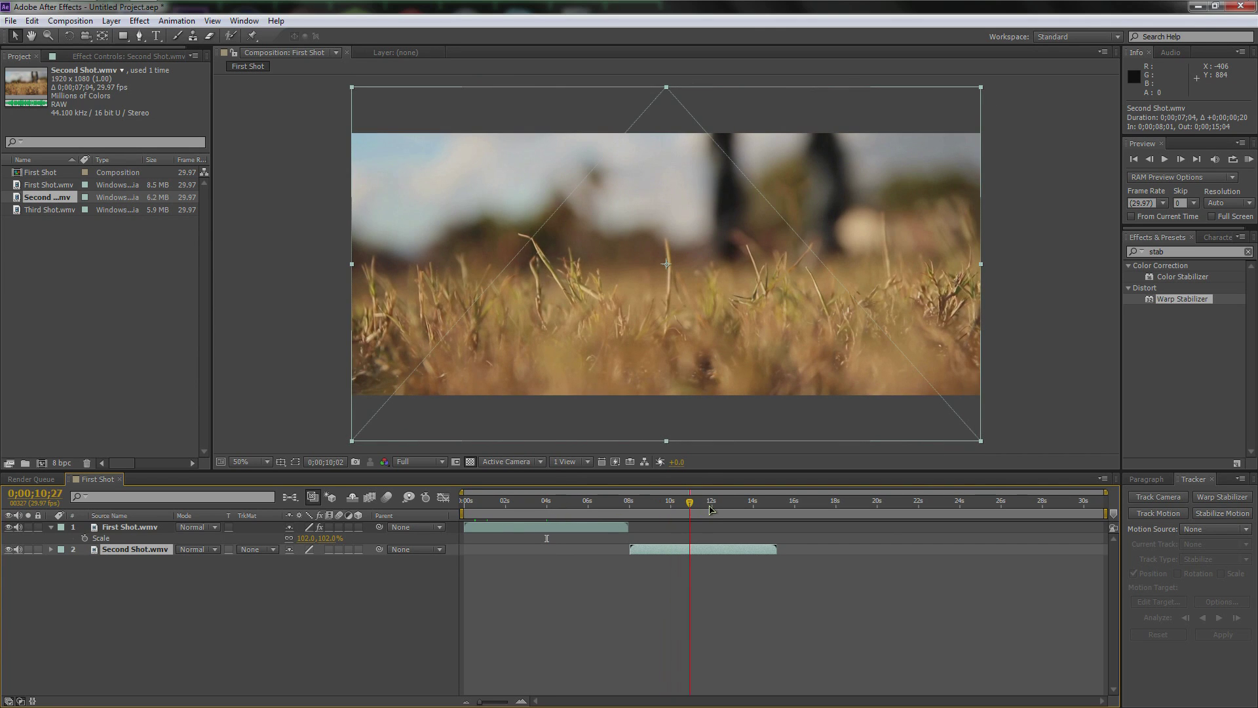
left_click_drag(716, 509, 742, 509)
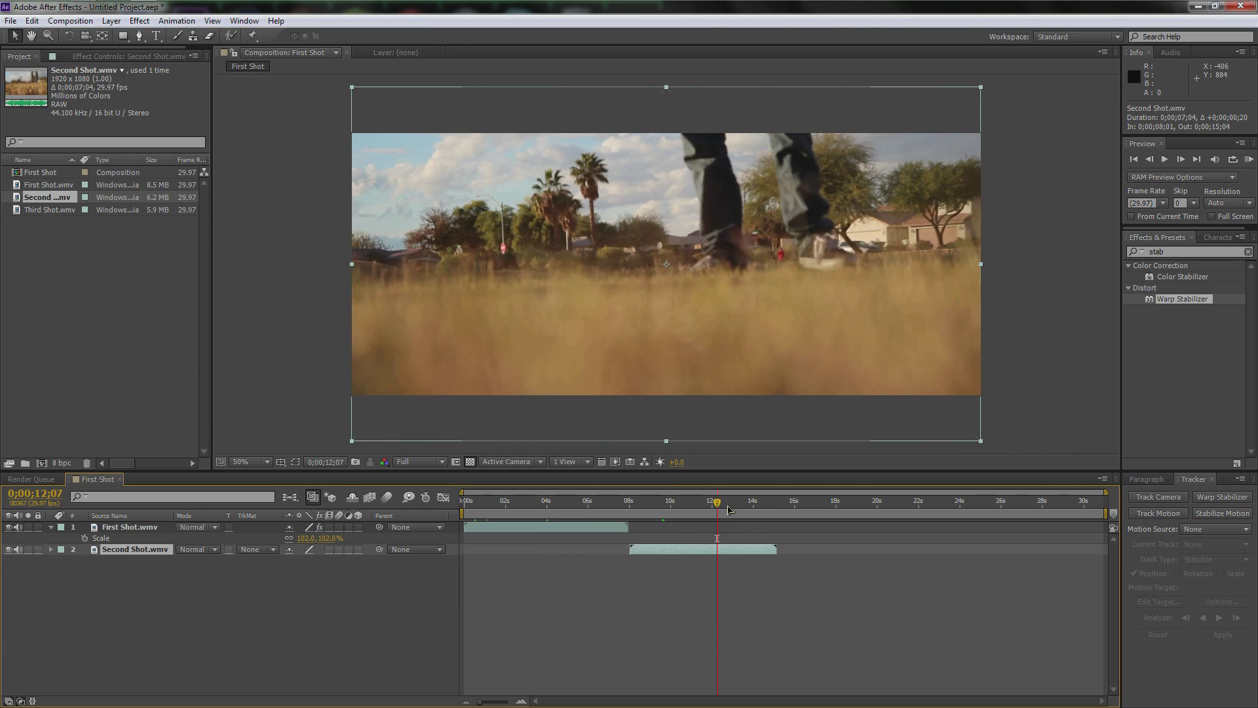
left_click(717, 503)
left_click_drag(677, 508, 649, 505)
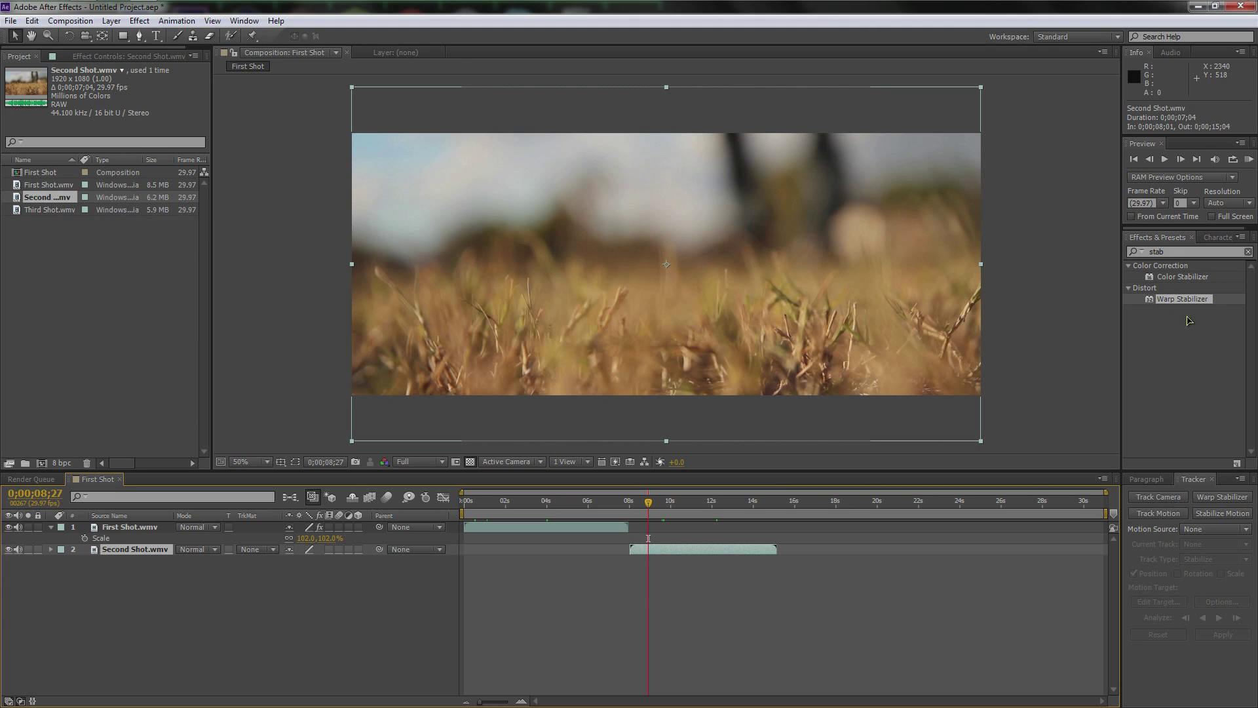
- Apply Warp Stabilizer to the Second Shot.wmv layer, which auto-scales it to 101.6%
left_click_drag(1176, 300, 623, 326)
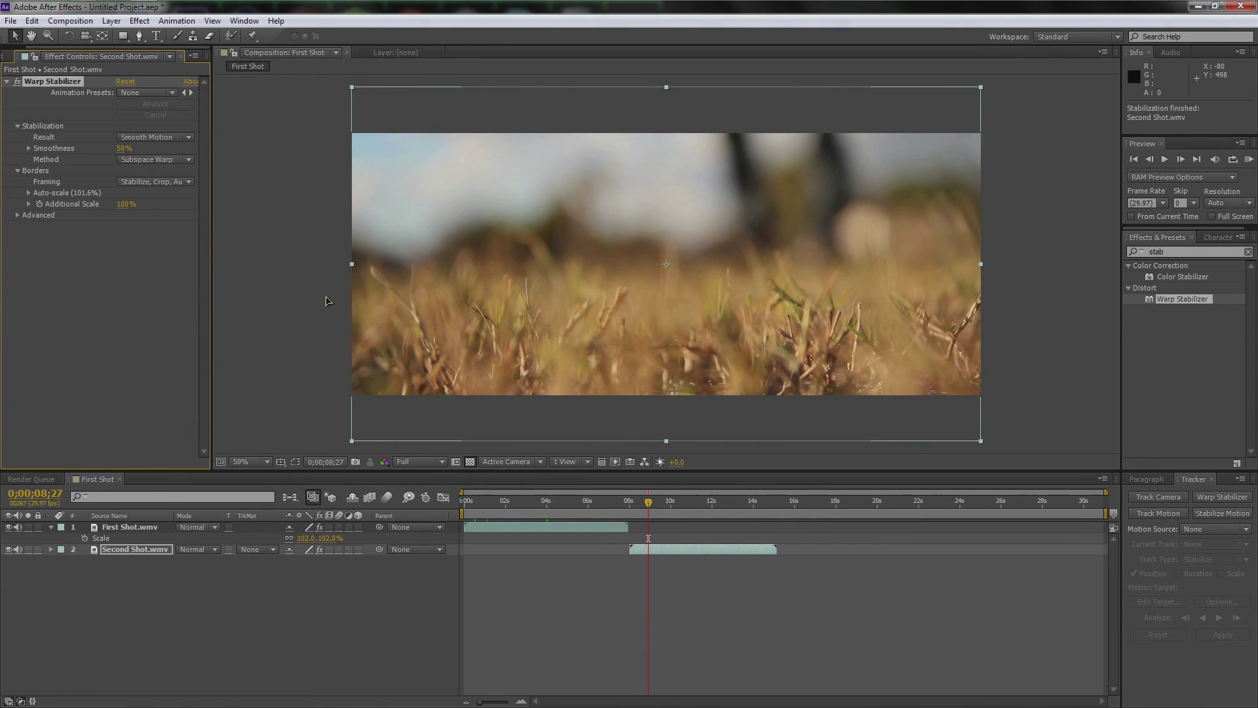
left_click(131, 553)
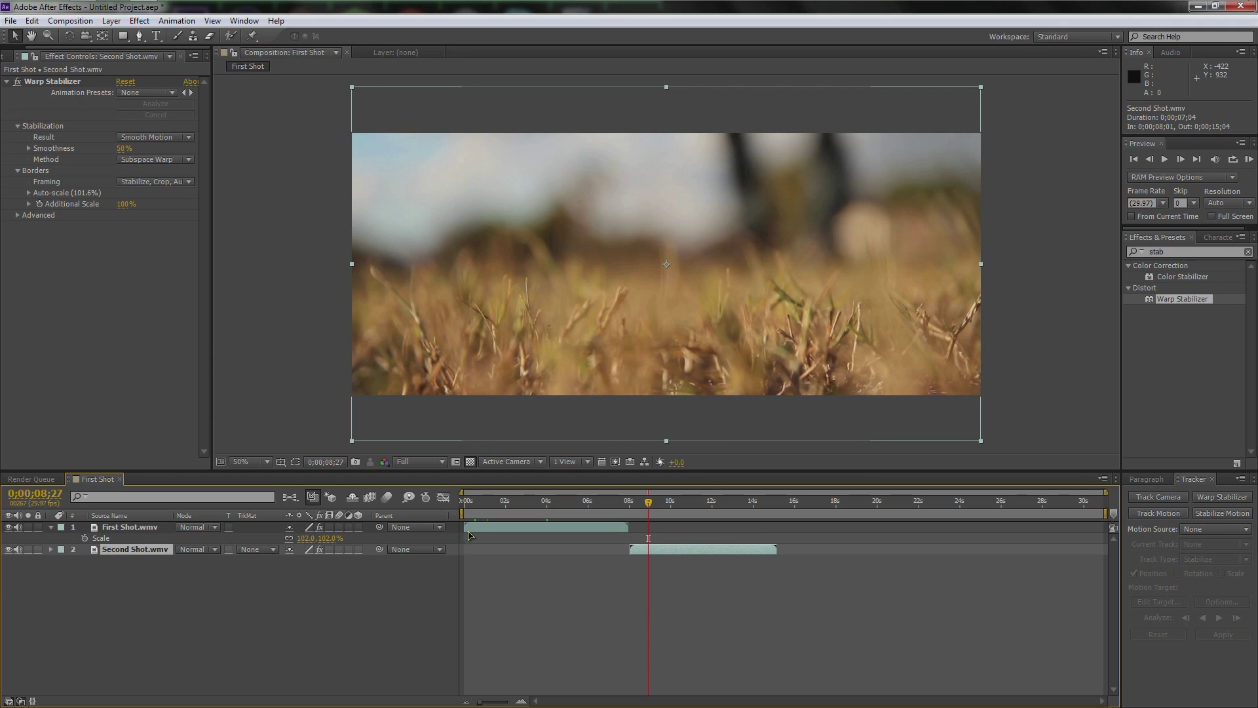
- At about 13 seconds, rotate the Second Shot.wmv layer to 2°
key("Page_Down")
left_click(696, 507)
left_click(735, 507)
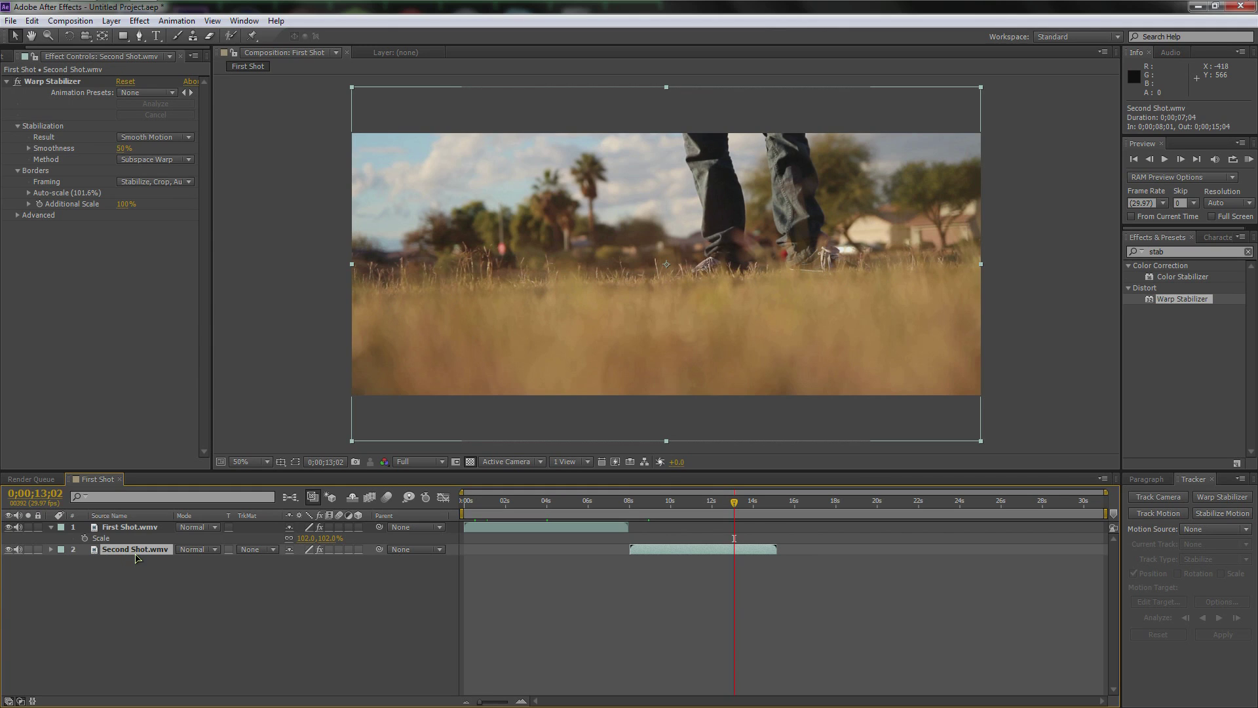
key("r")
left_click_drag(306, 562, 306, 561)
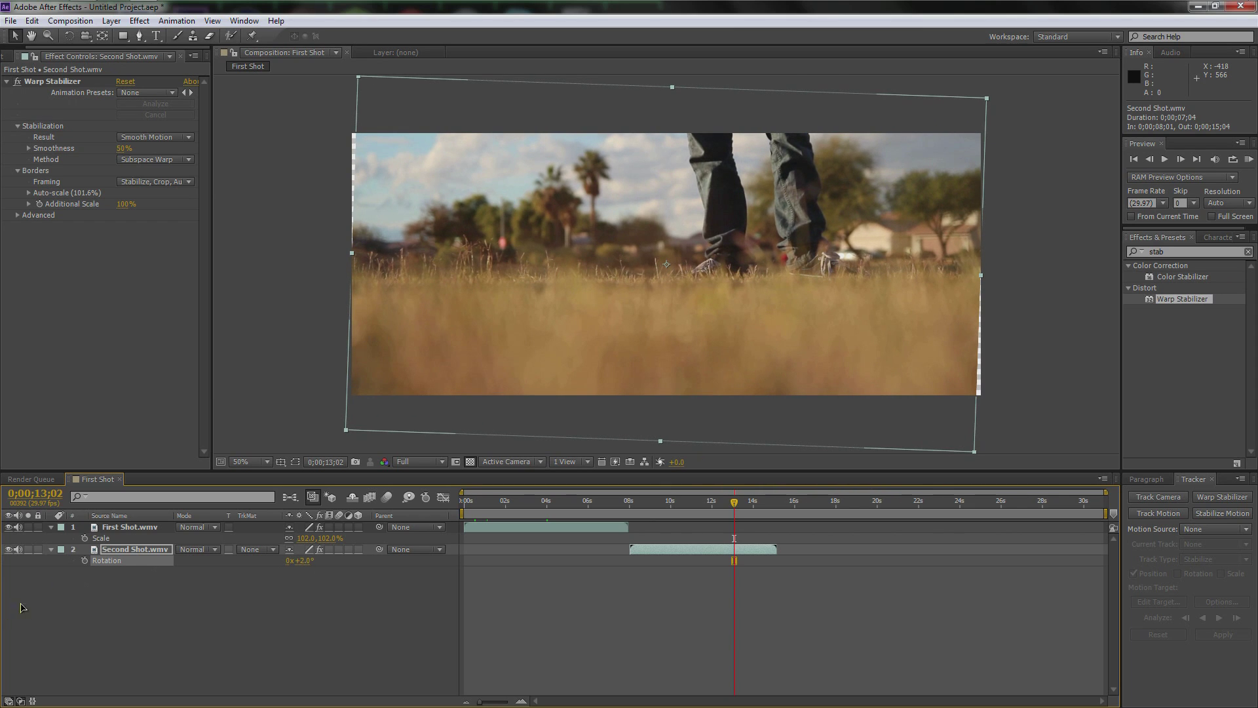
- Scale the Second Shot.wmv layer to 102%
left_click(125, 556)
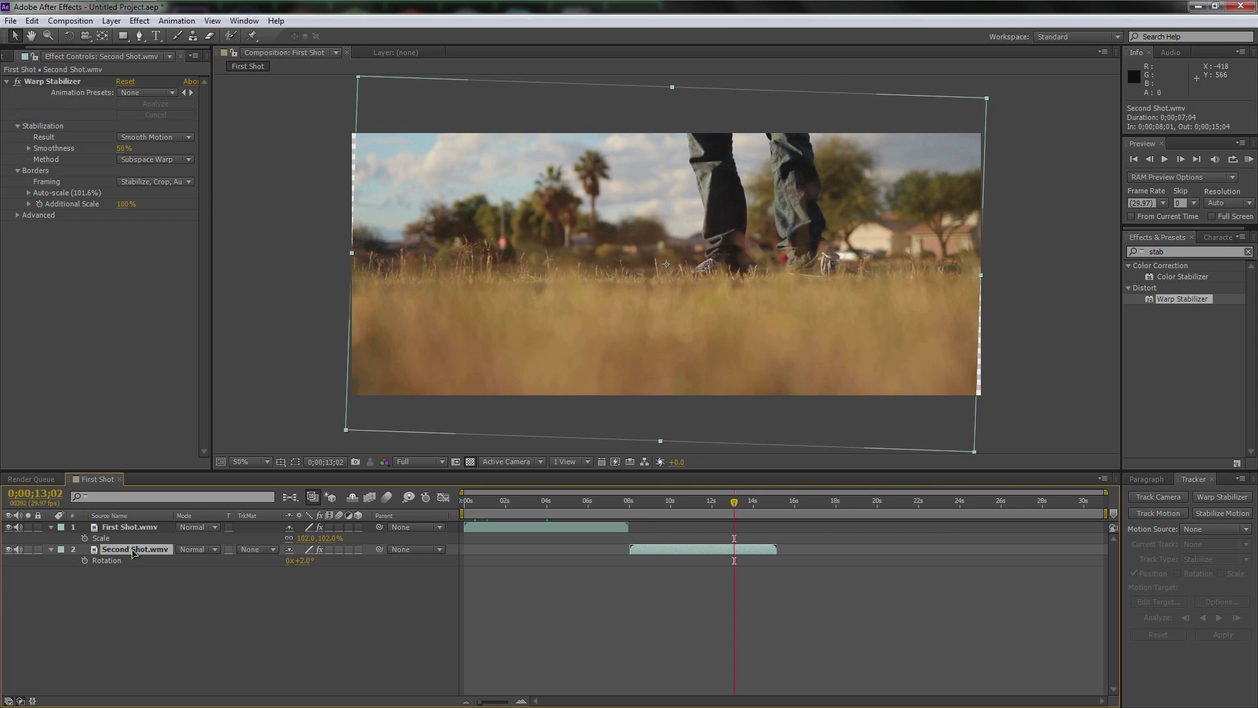
key("s")
left_click_drag(304, 559, 304, 559)
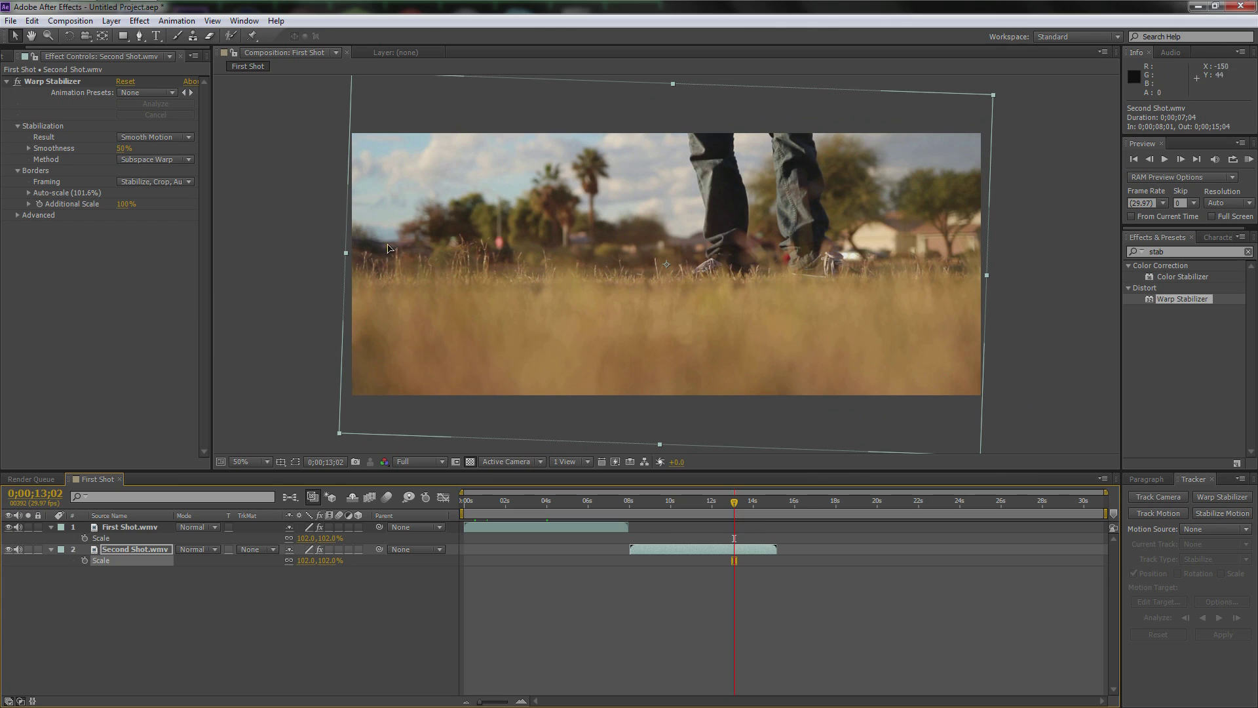
- Nudge the Second Shot.wmv layer to position 960, 440
key("Page_Up")
left_click(129, 550)
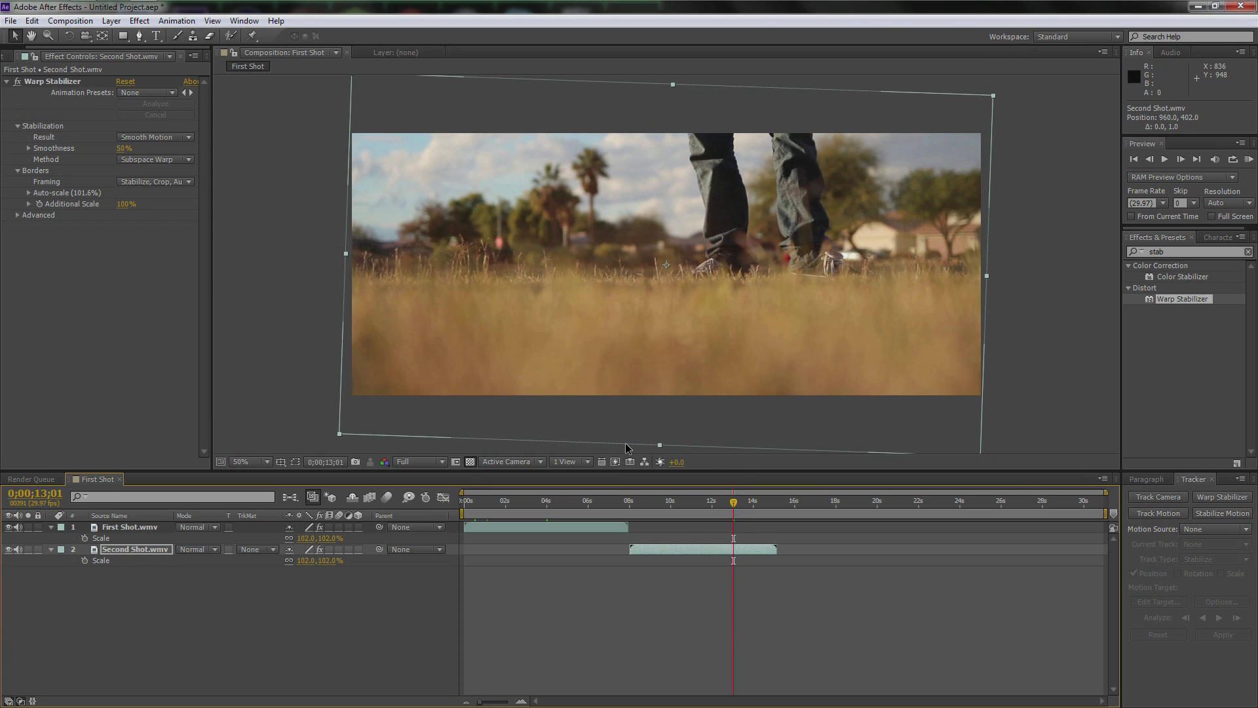
key("Down")
key("Down")
key("Down")
key("Down")
key("Down")
key("Down")
key("Down")
key("Down")
key("Down")
key("Down")
key("Down")
key("Down")
key("Down")
key("Down")
key("Down")
key("Down")
key("Down")
key("Down")
key("Down")
key("Down")
key("Down")
key("Down")
key("Down")
key("Down")
key("Down")
key("Down")
key("Down")
key("Down")
key("Down")
key("Down")
key("Down")
key("Down")
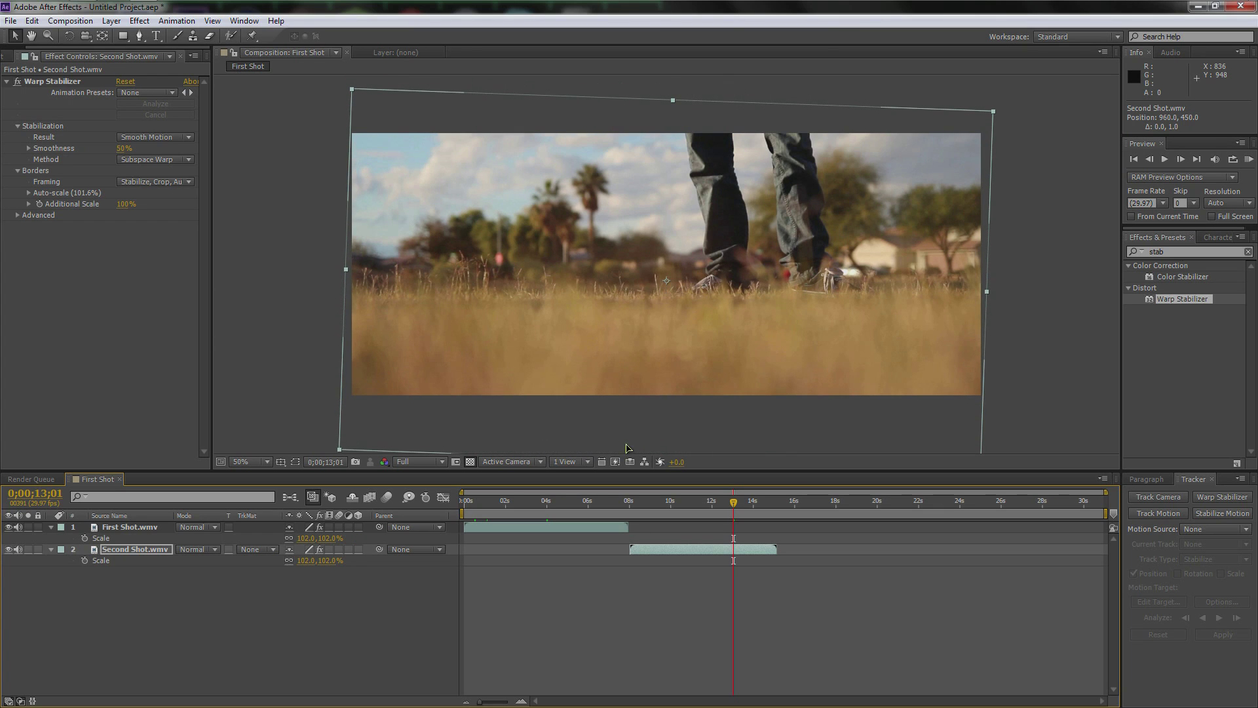
key("Up")
key("Up")
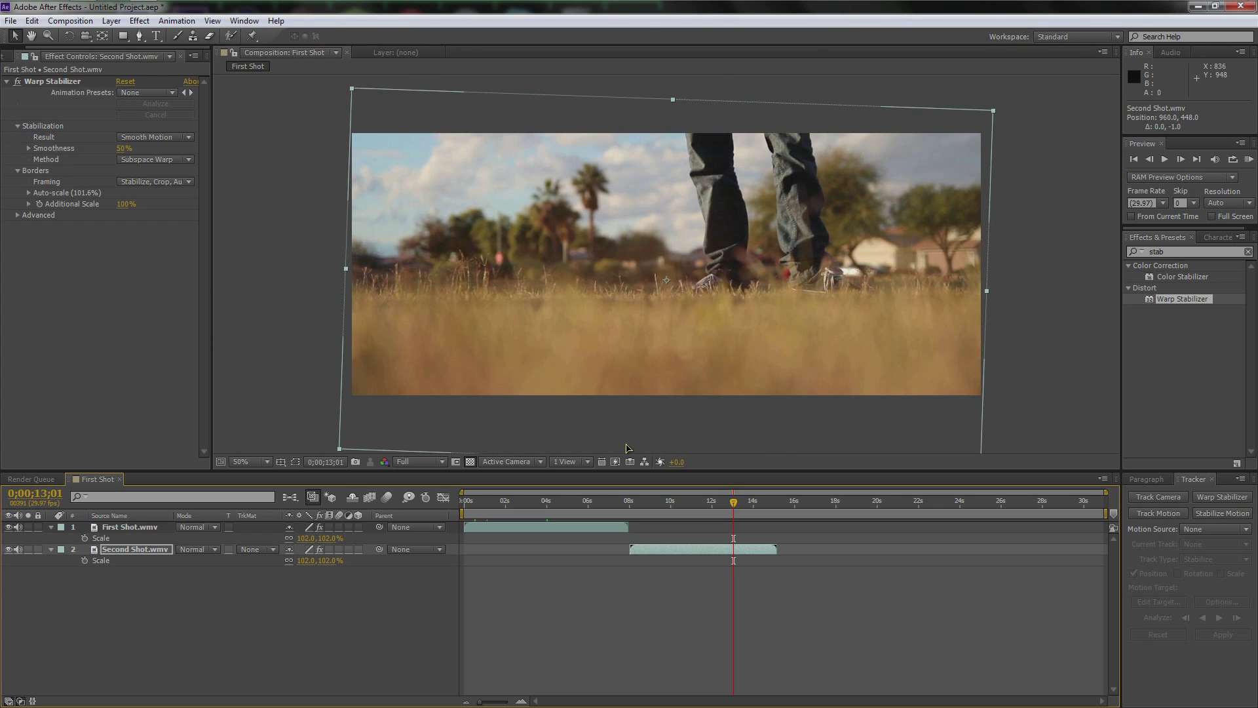
key("Up")
key("Up")
key("Up")
key("Up")
key("Up")
key("Up")
key("Up")
key("Up")
key("Up")
key("Up")
key("Up")
key("Up")
key("Up")
key("Up")
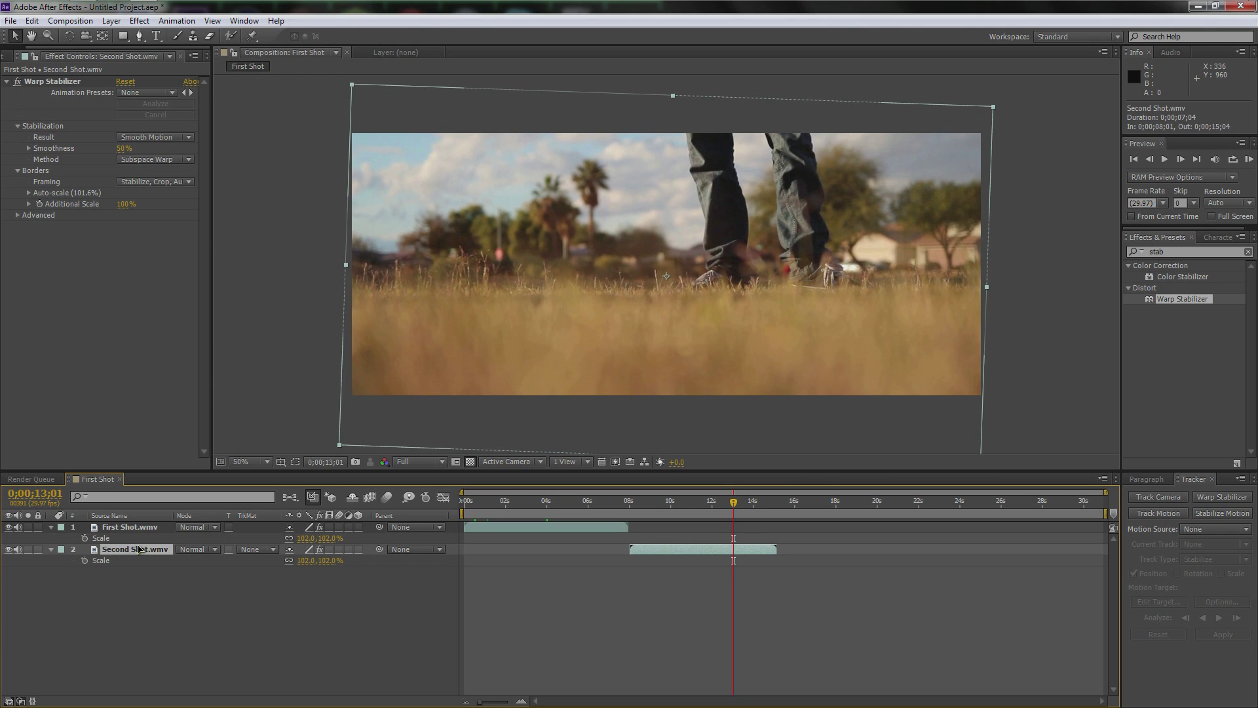
key("Down")
key("Down")
key("Down")
key("Down")
key("Down")
key("Down")
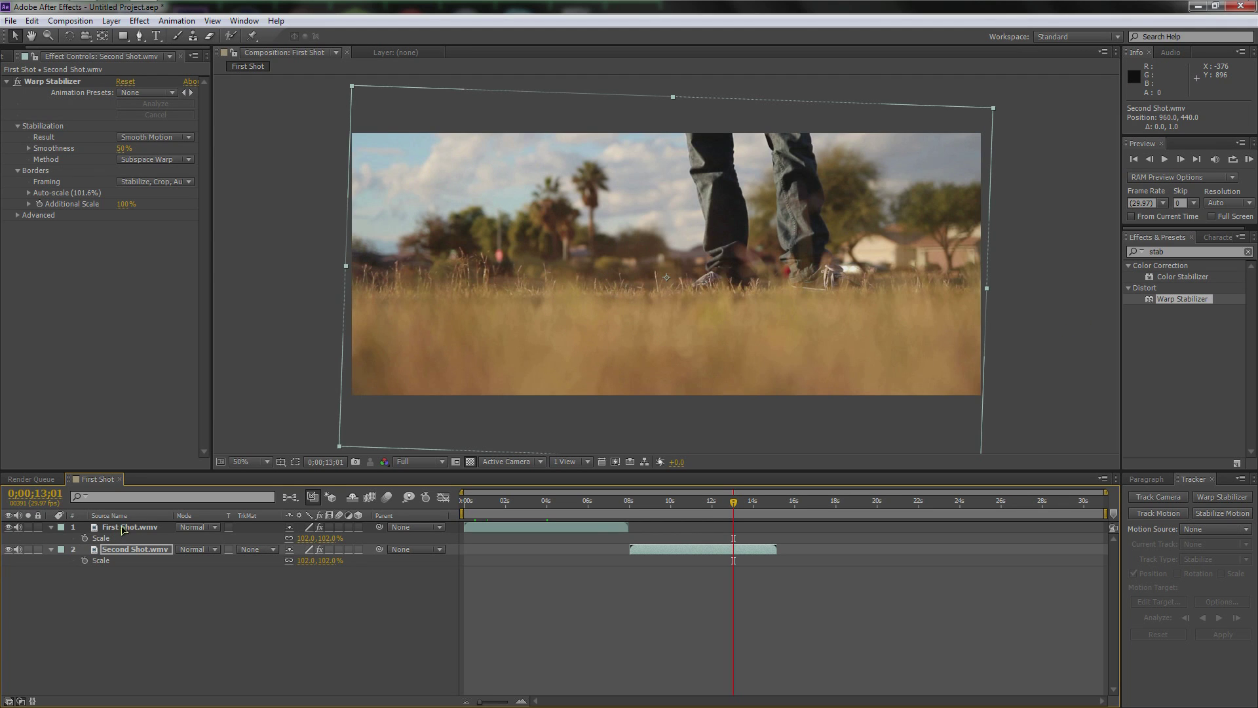
- Nudge the First Shot.wmv layer down to position 960, 424
left_click(570, 501)
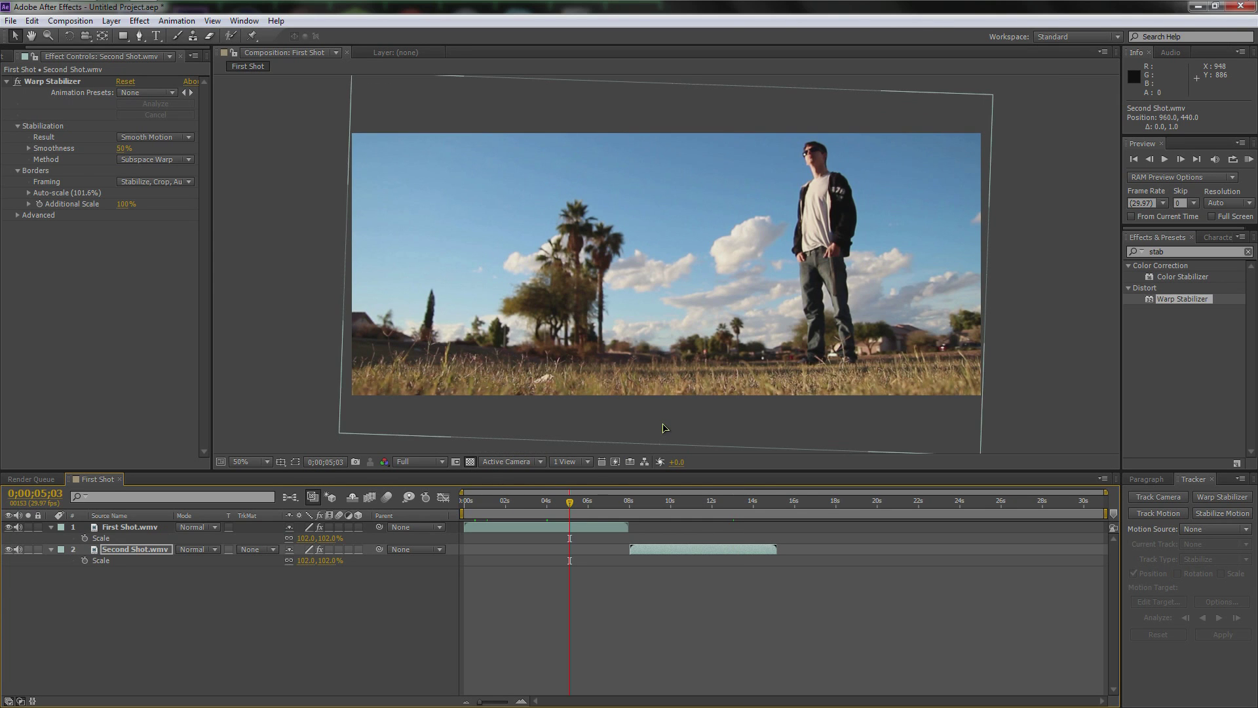
left_click(127, 529)
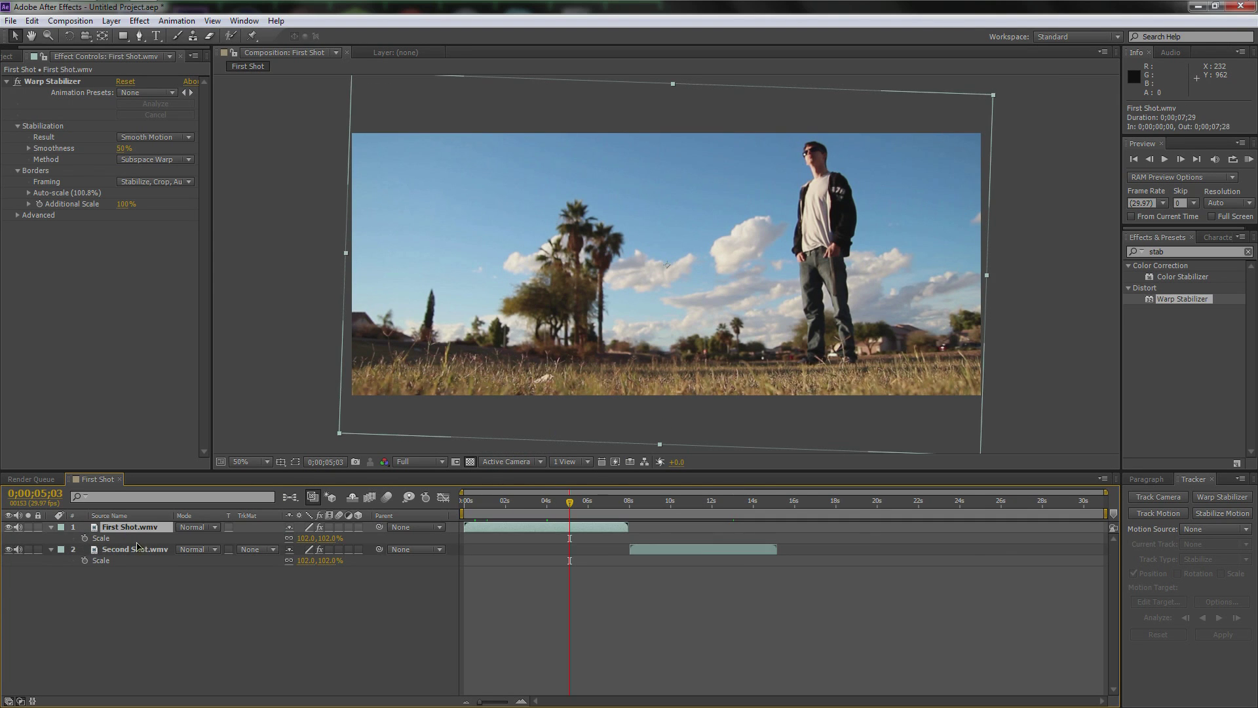
key("Down")
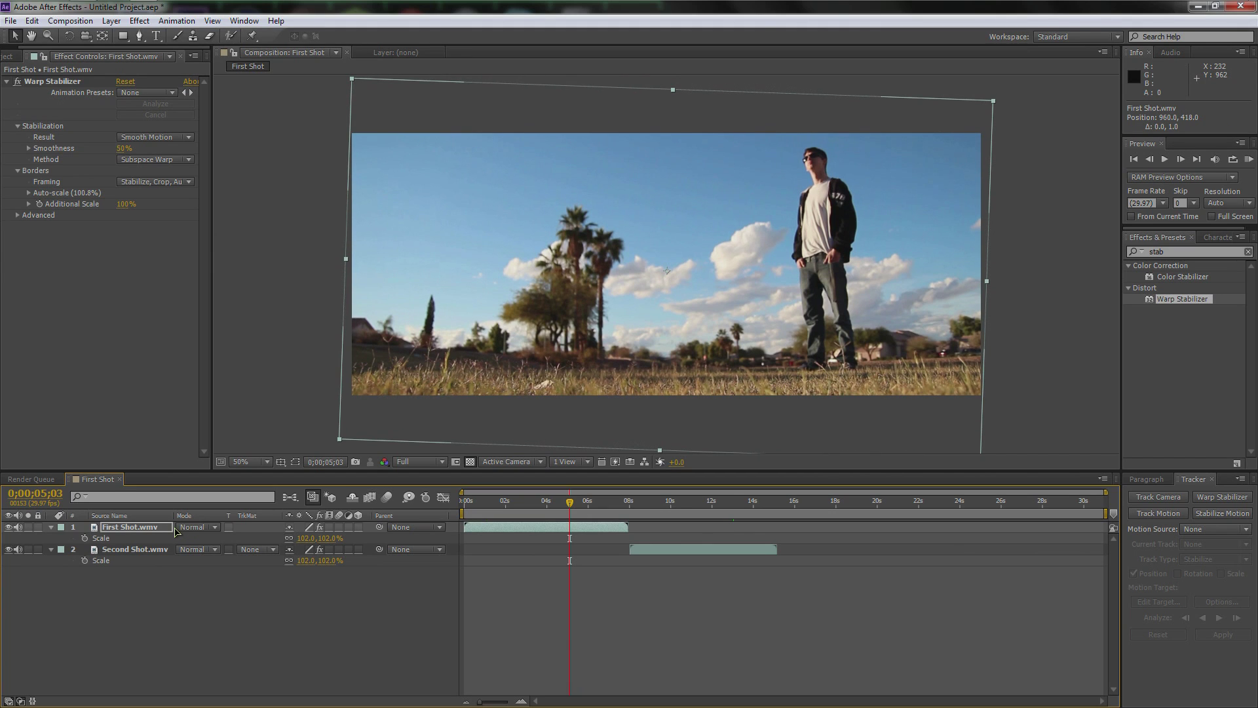
key("Down")
key("Down")
key("Down")
key("Down")
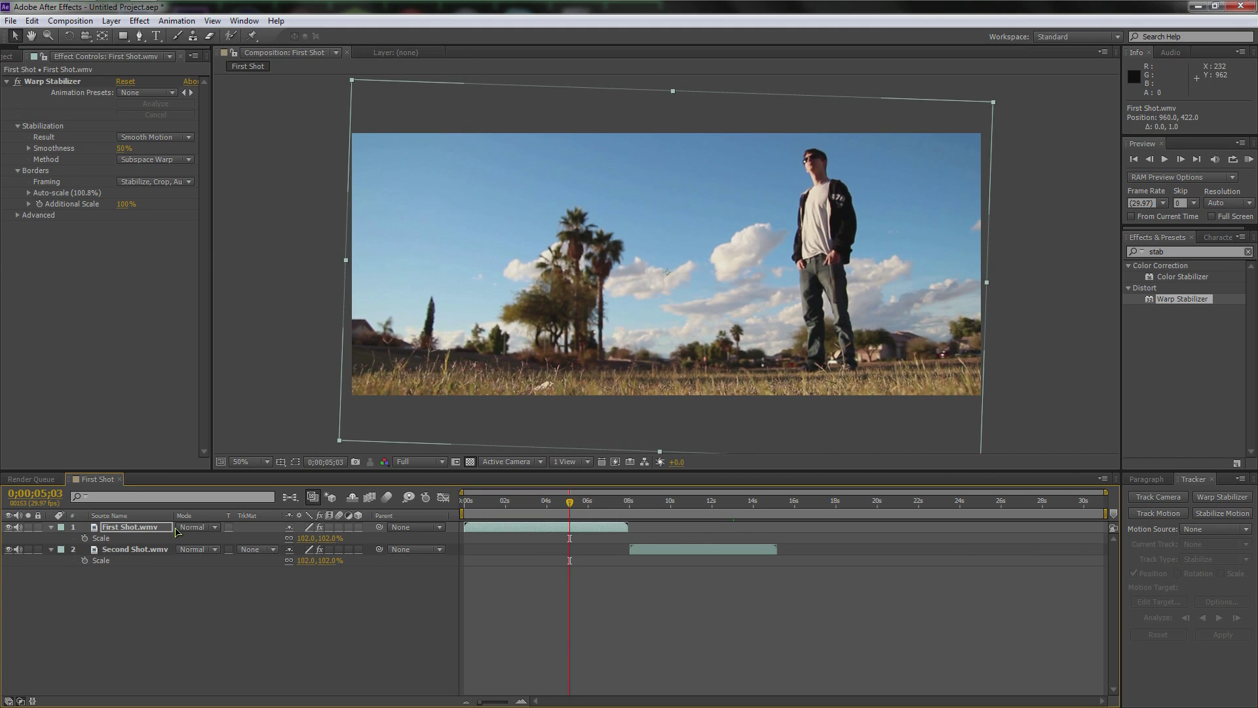
key("Down")
key("Down")
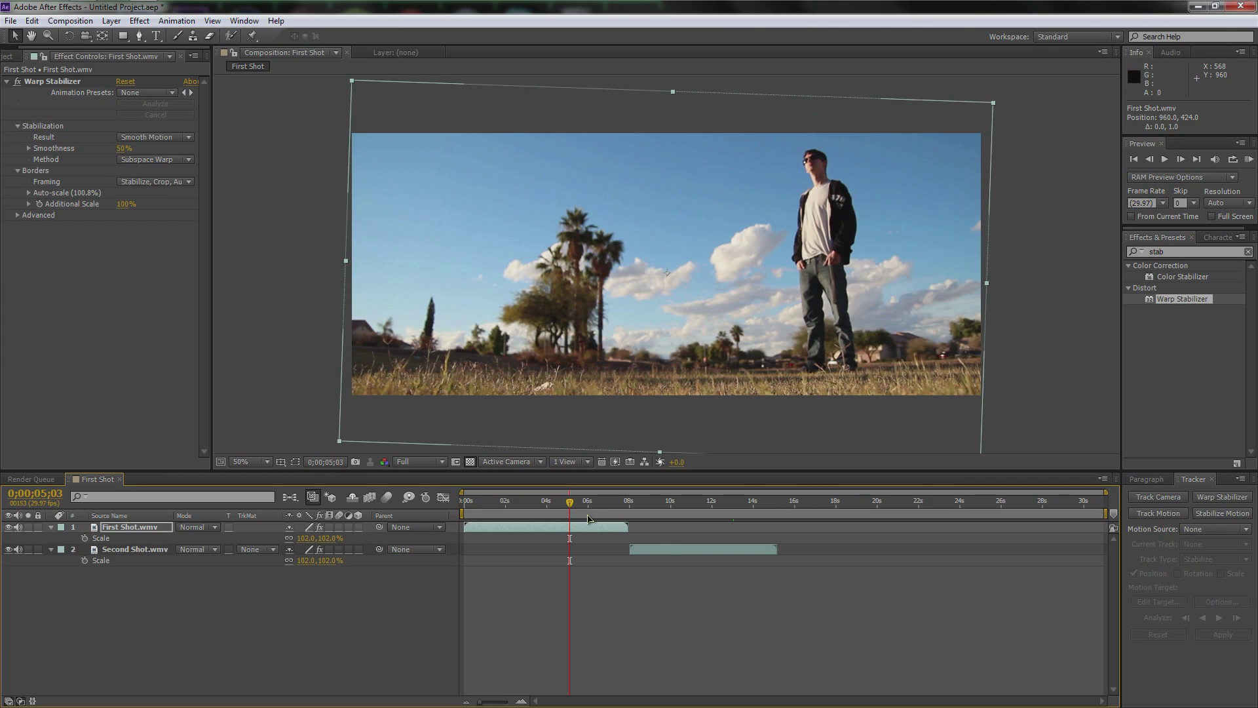
- Add Third Shot.wmv to the First Shot comp as a third layer below Second Shot
left_click_drag(569, 502, 699, 504)
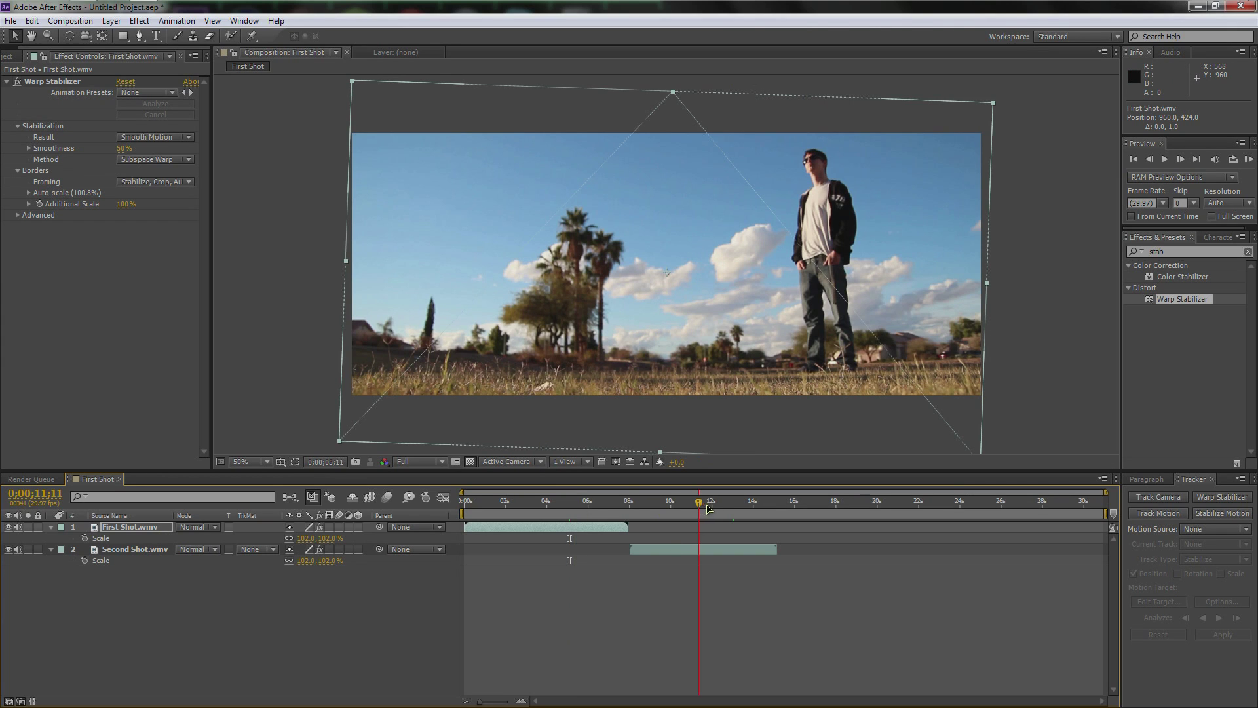
left_click(742, 508)
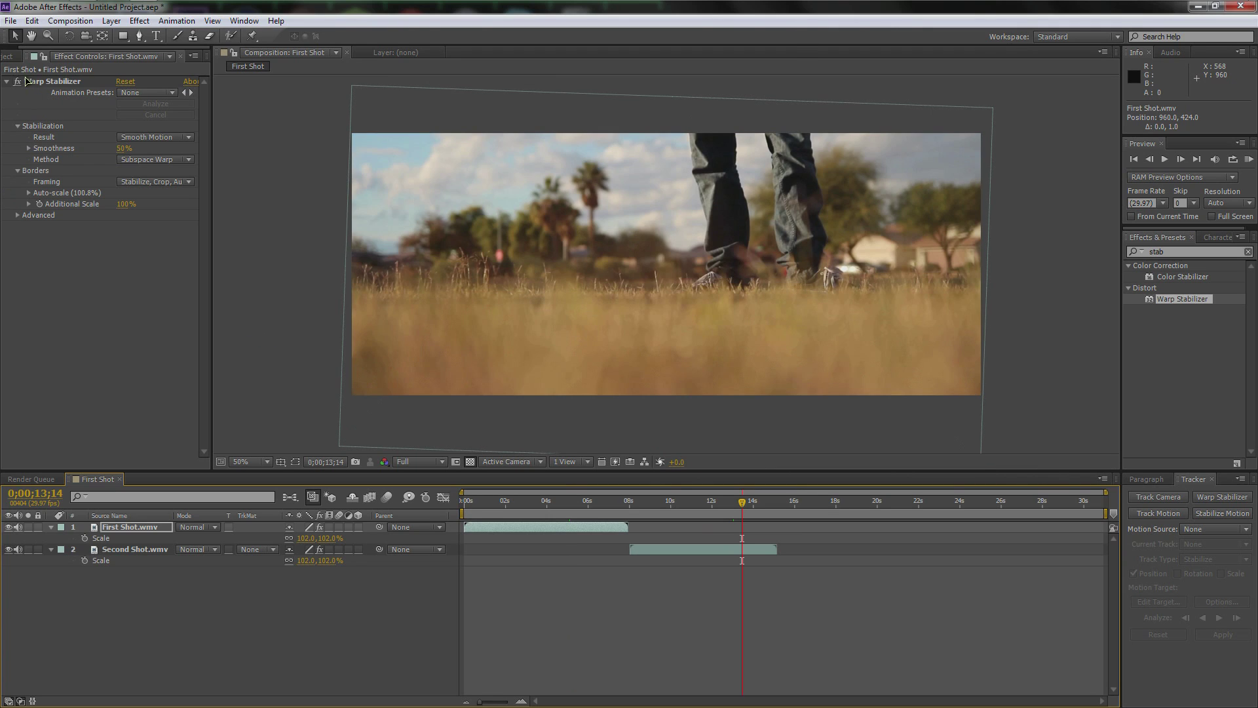
left_click(49, 210)
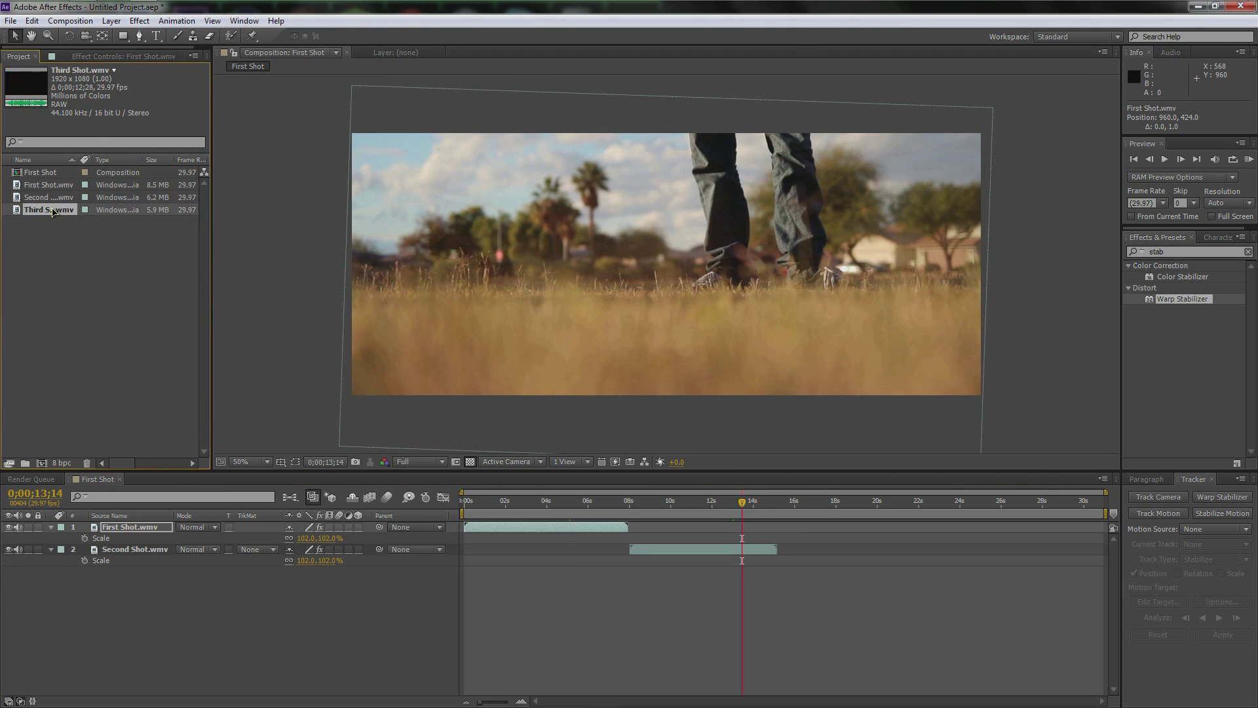
mouse_move(45, 214)
left_mouse_down()
mouse_move(409, 544)
mouse_move(700, 585)
mouse_move(830, 575)
left_mouse_up()
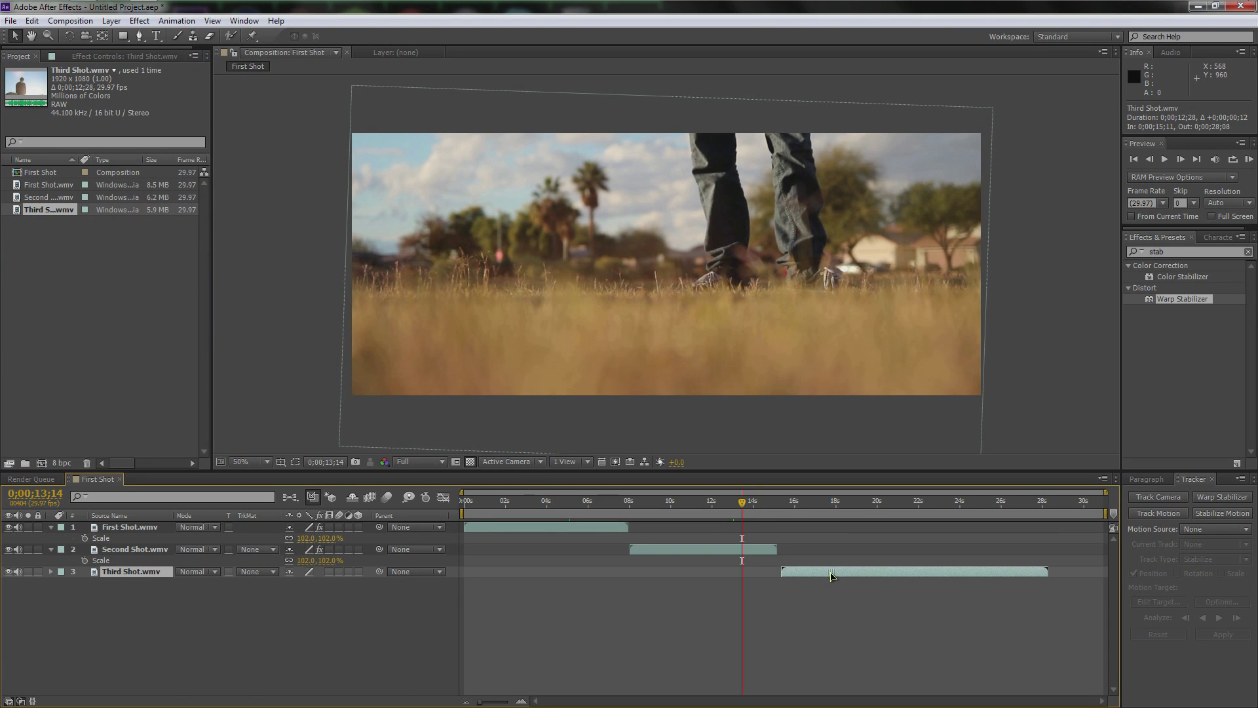
- Preview the Third Shot layer at about 16, 18, 23, 26 and 27 seconds
left_click(807, 502)
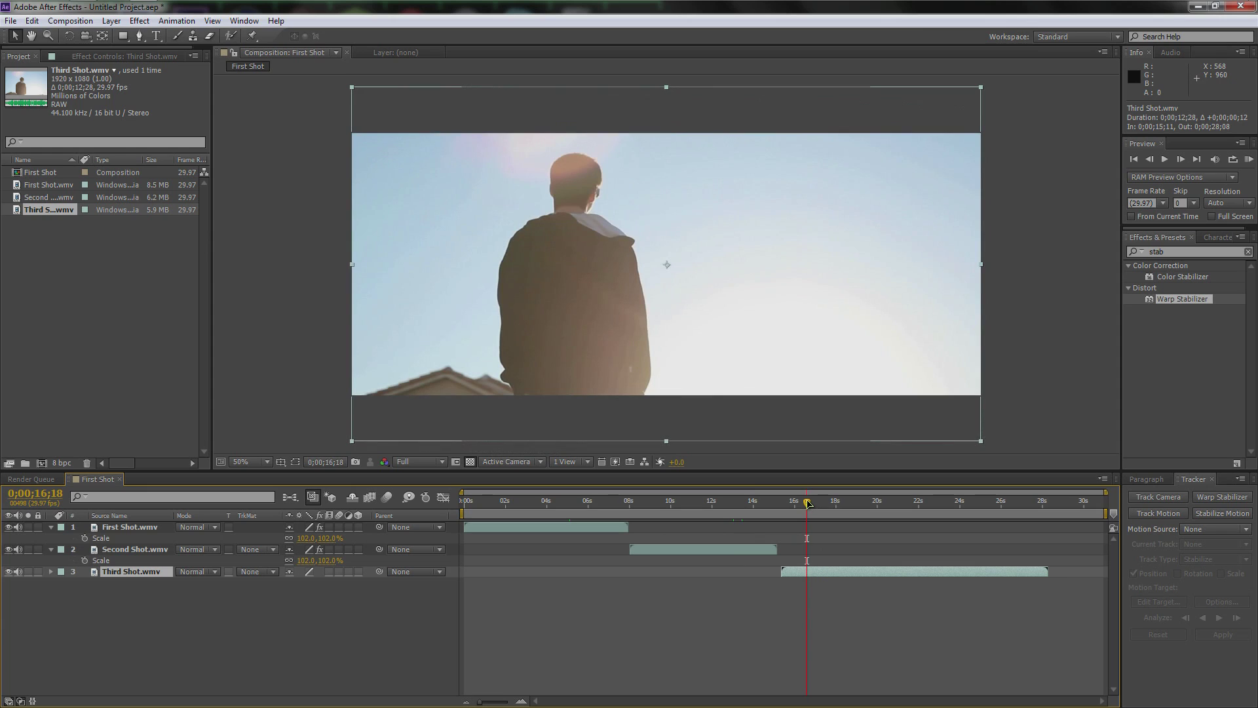
left_click(844, 502)
left_click(939, 504)
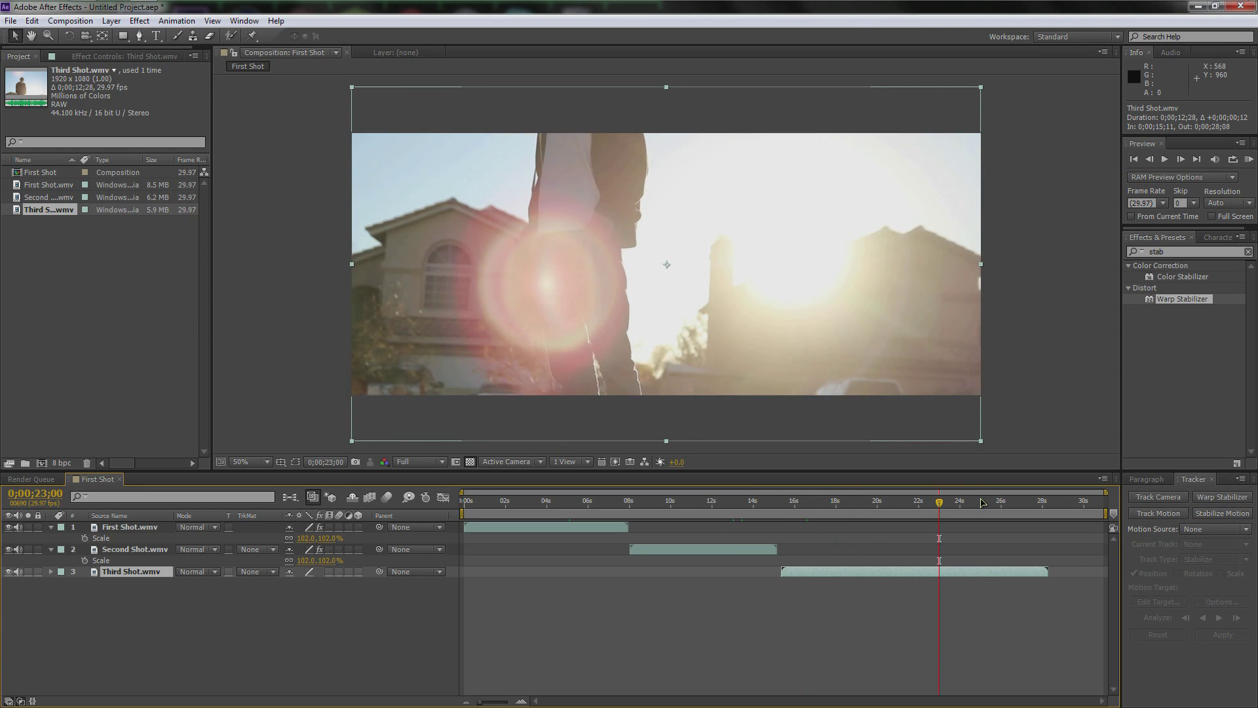
left_click(1001, 503)
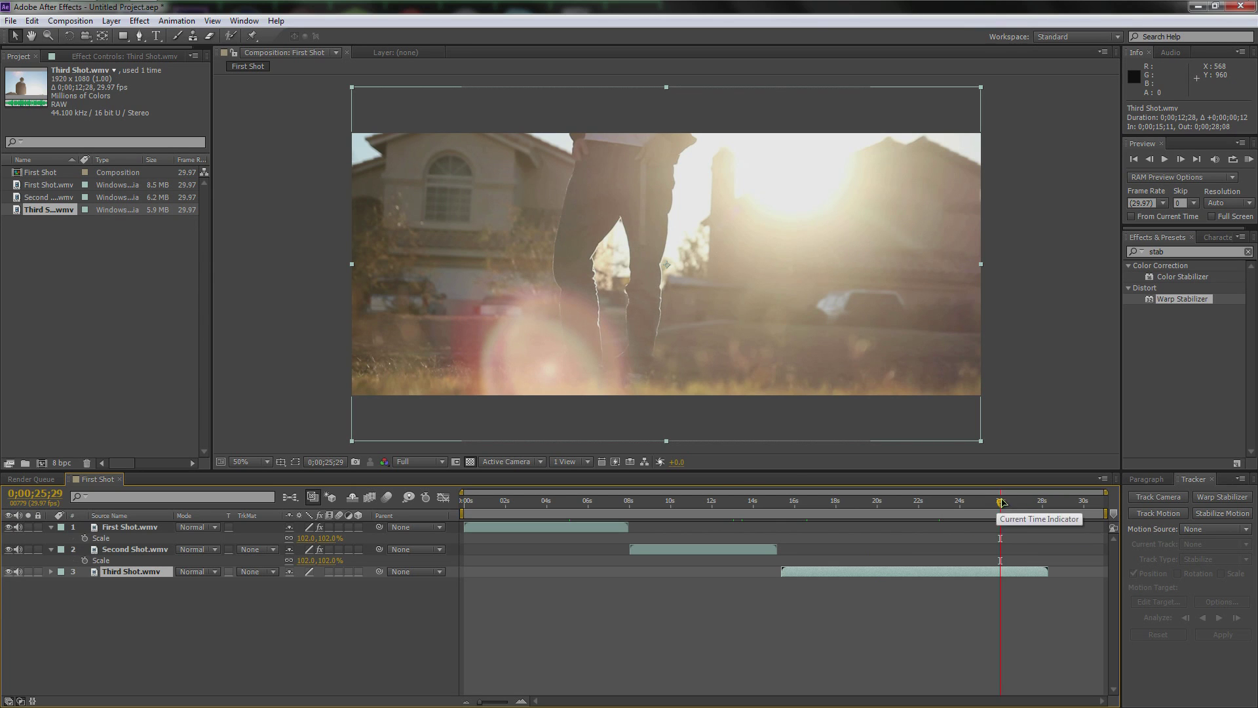
left_click_drag(999, 502, 1025, 502)
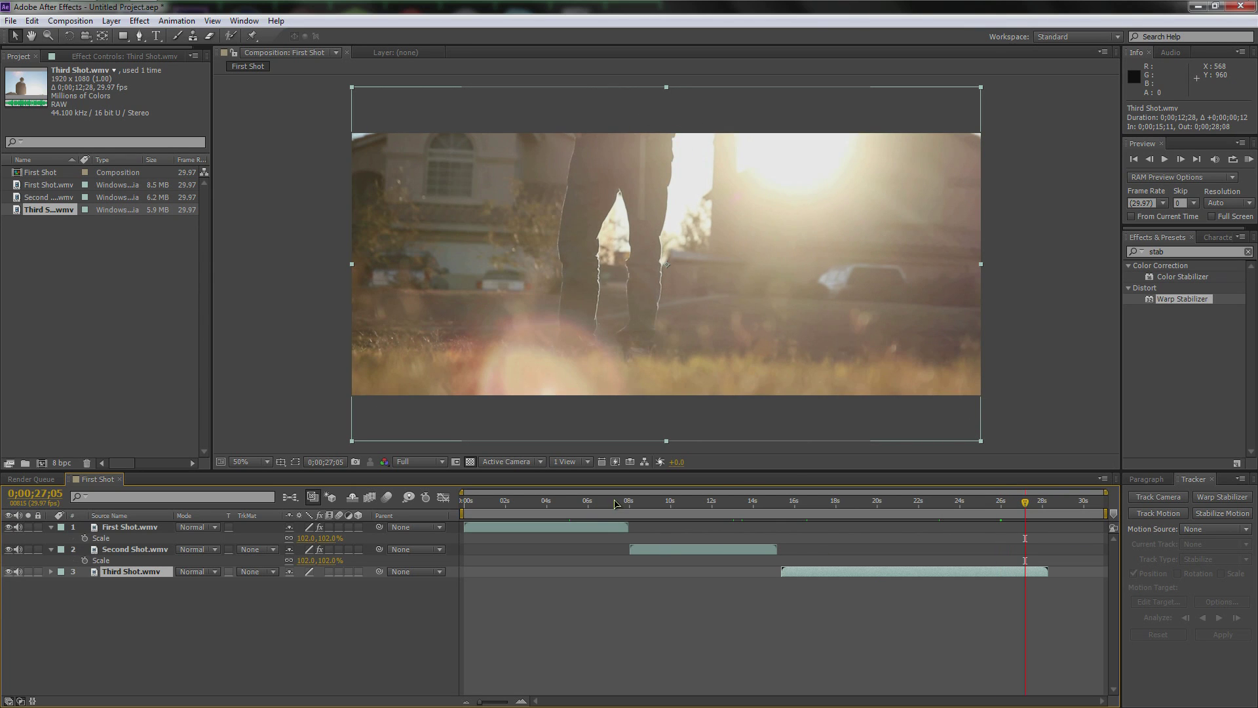
- Slide Second Shot.wmv left to start near 0;00;05;26, overlapping First Shot's end
left_click(614, 501)
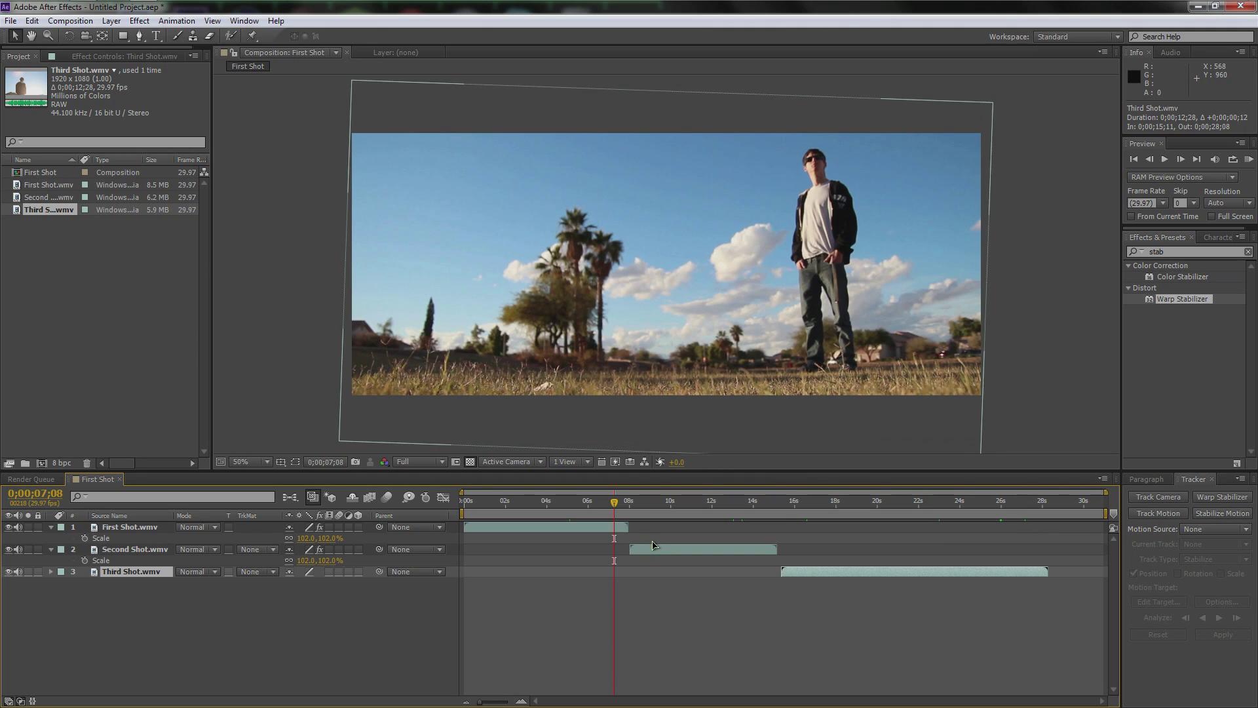
left_click_drag(616, 503, 581, 502)
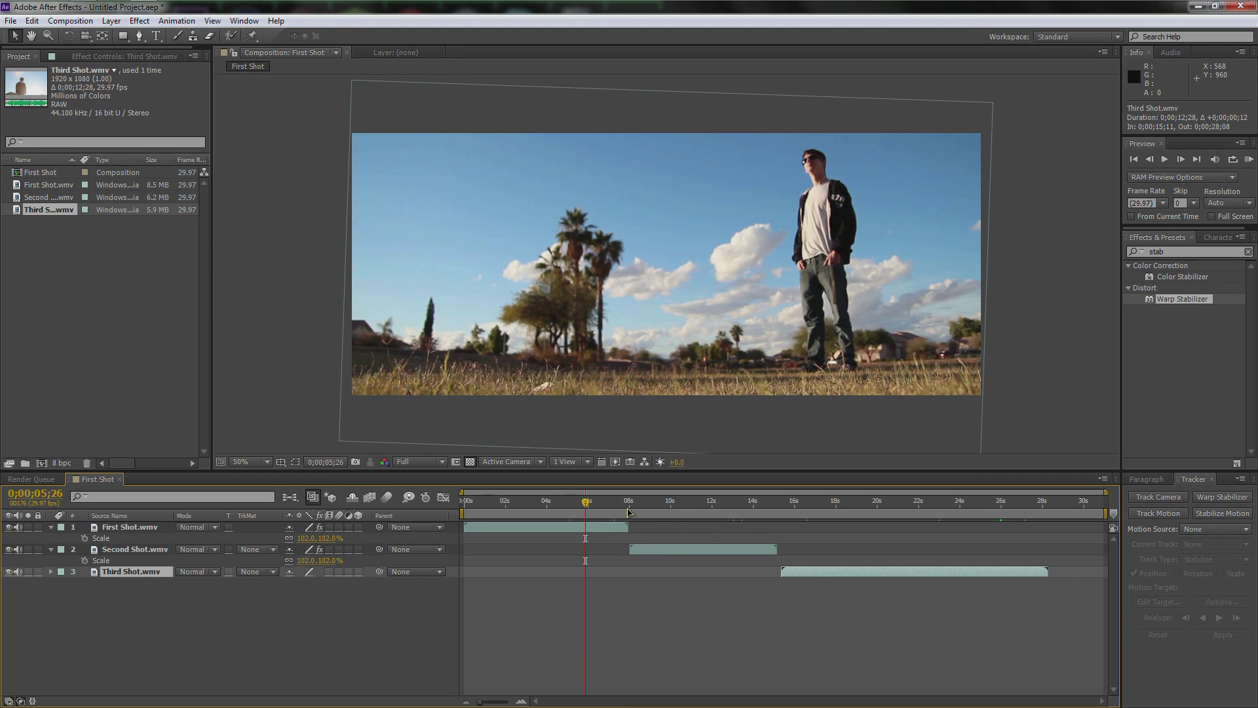
left_click_drag(677, 555, 633, 554)
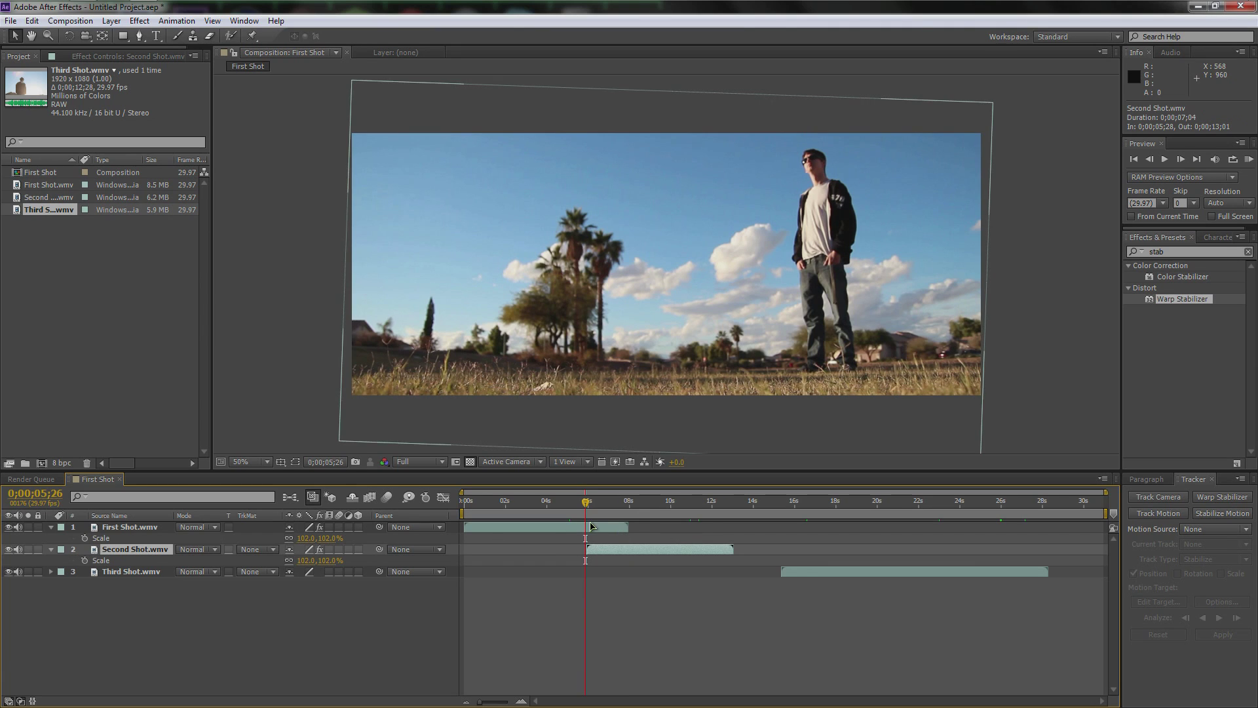
left_click(157, 527)
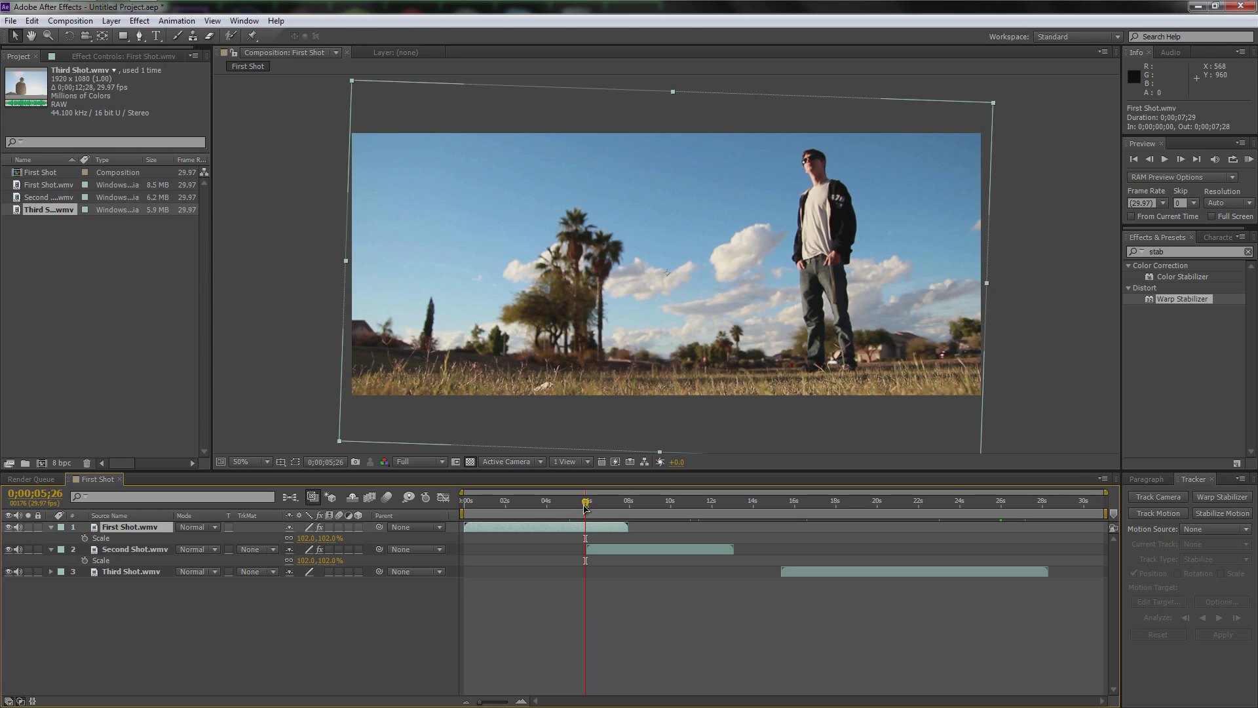
- Add a 100% Opacity keyframe on First Shot.wmv at about 0;00;05;27
mouse_move(586, 502)
left_mouse_down()
mouse_move(611, 503)
mouse_move(586, 506)
left_mouse_up()
key("t")
left_click(85, 539)
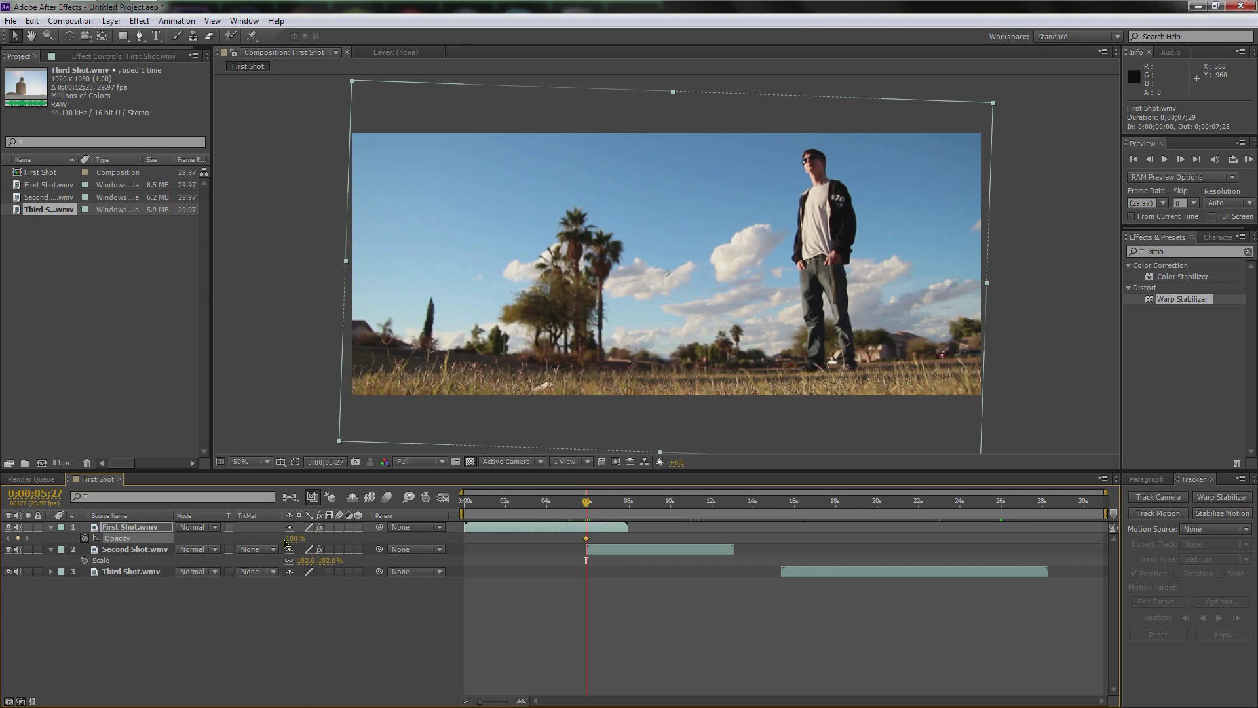
left_click_drag(292, 538, 362, 537)
- Drop First Shot's Opacity to 0% at its last frame near 0;00;07;29 and preview the fade
left_click_drag(580, 501, 625, 510)
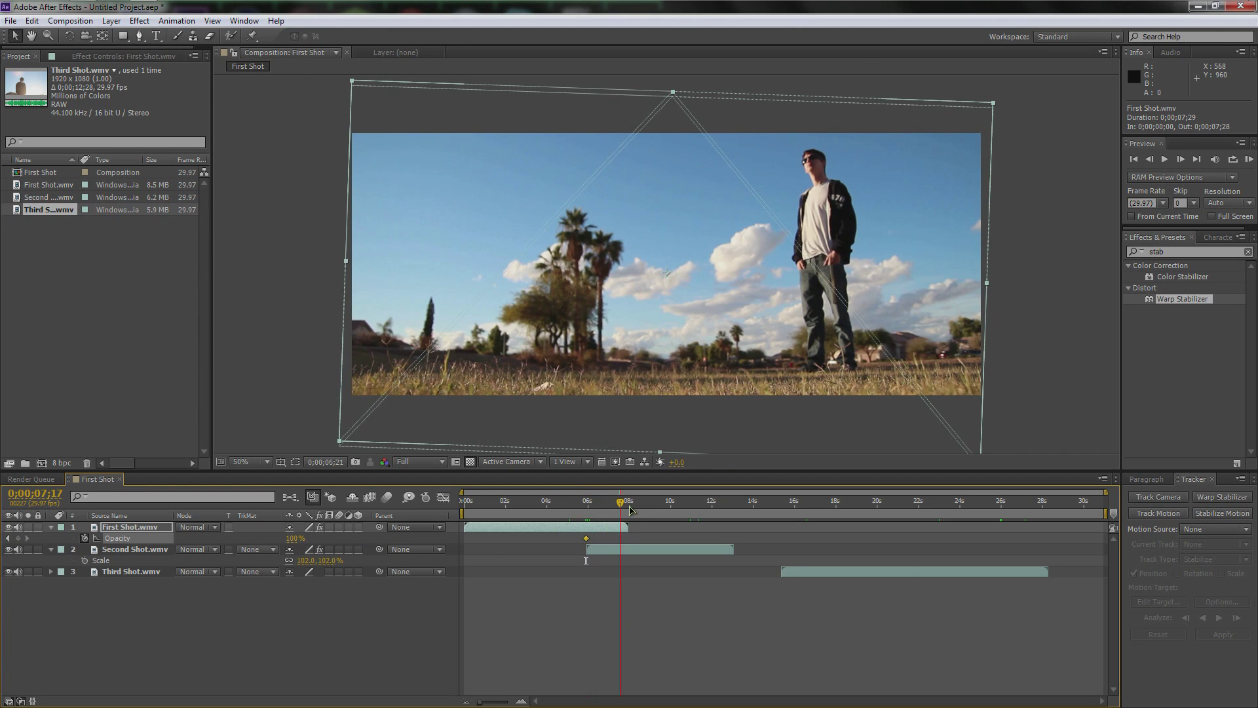
left_click(630, 505)
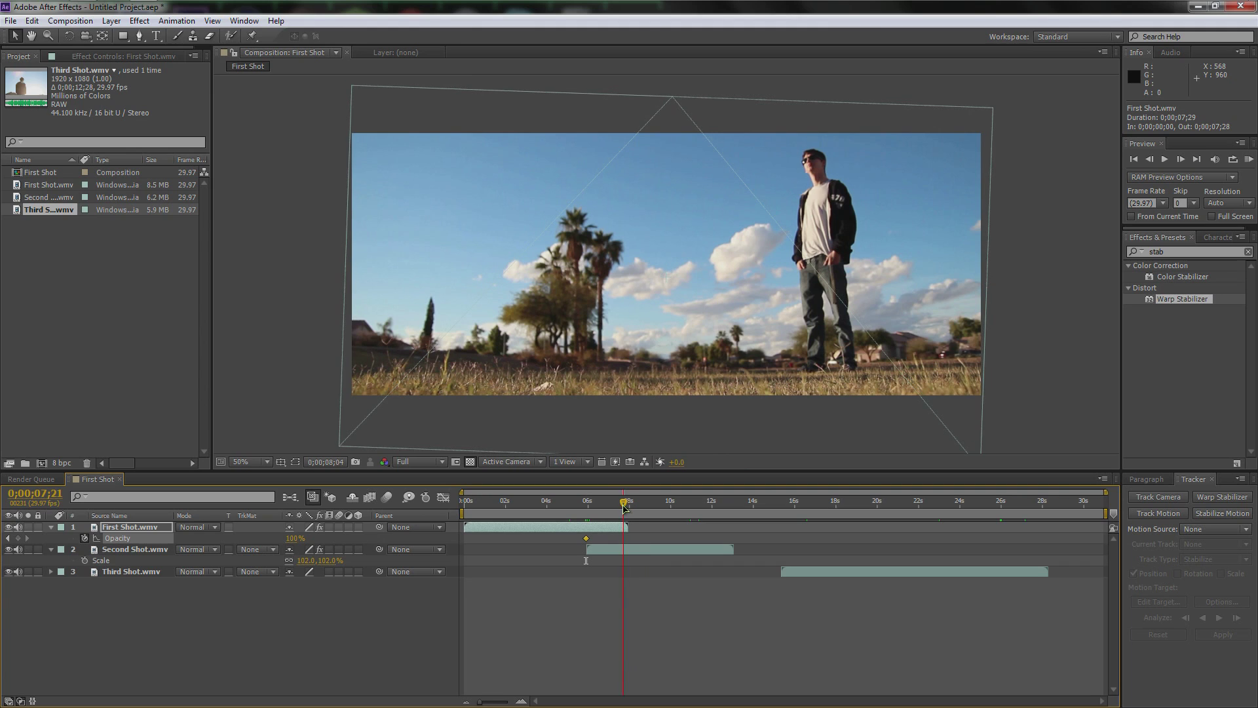
left_click_drag(625, 507, 627, 508)
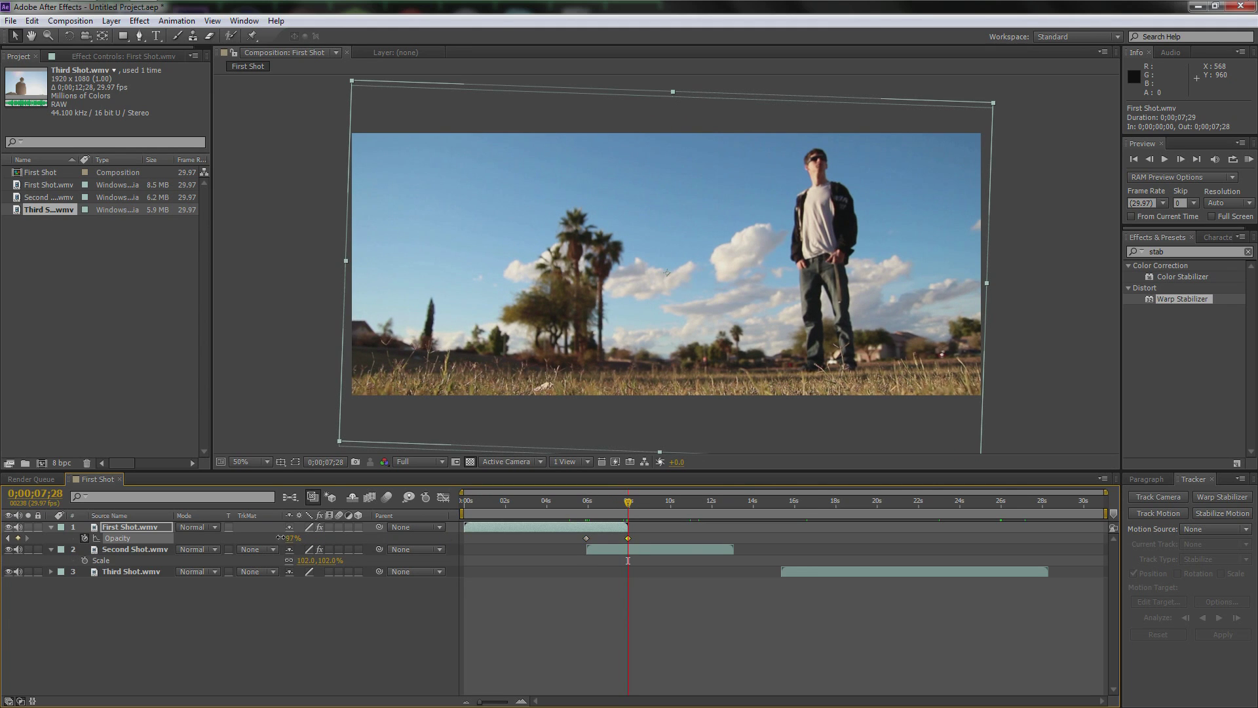
left_click_drag(295, 538, 185, 538)
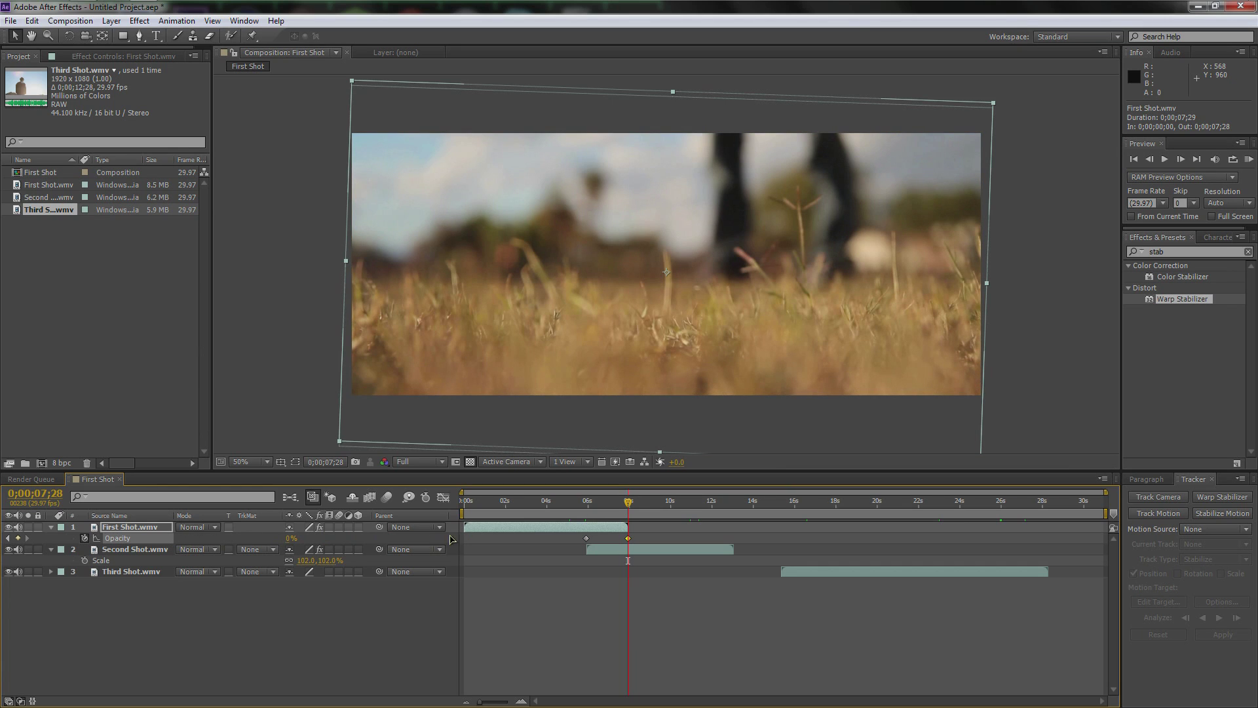
left_click_drag(627, 503, 593, 502)
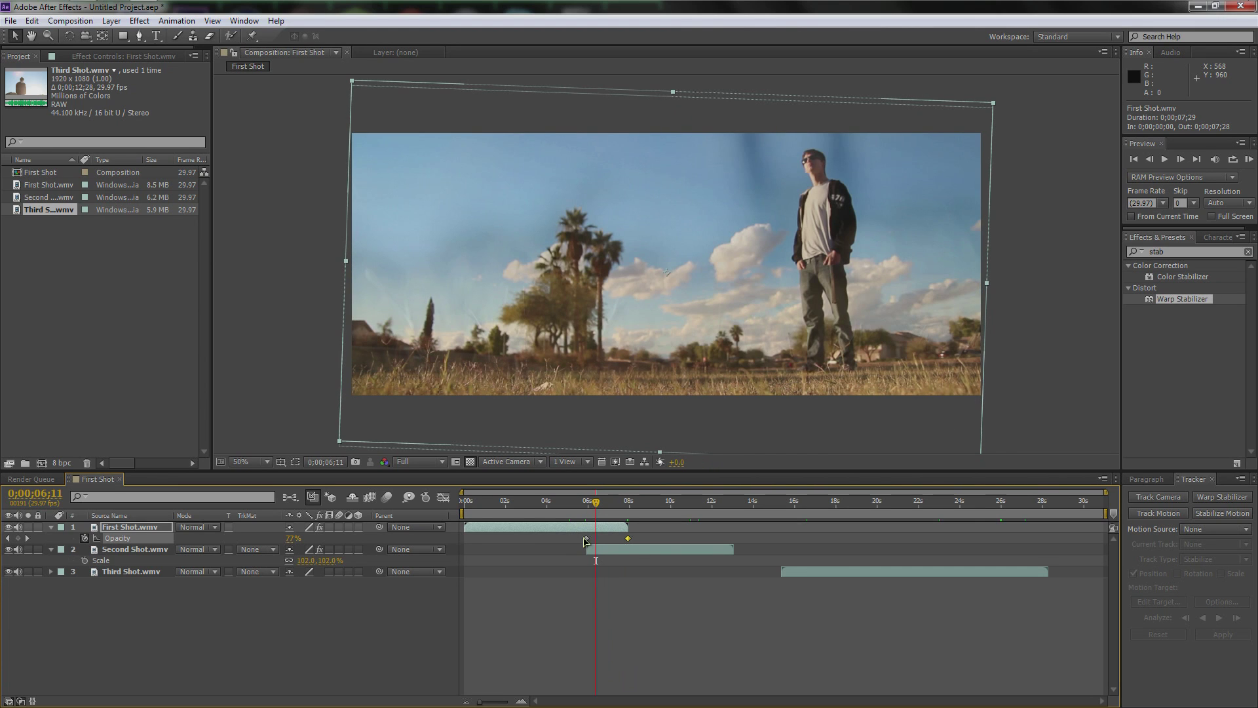
left_click(587, 540)
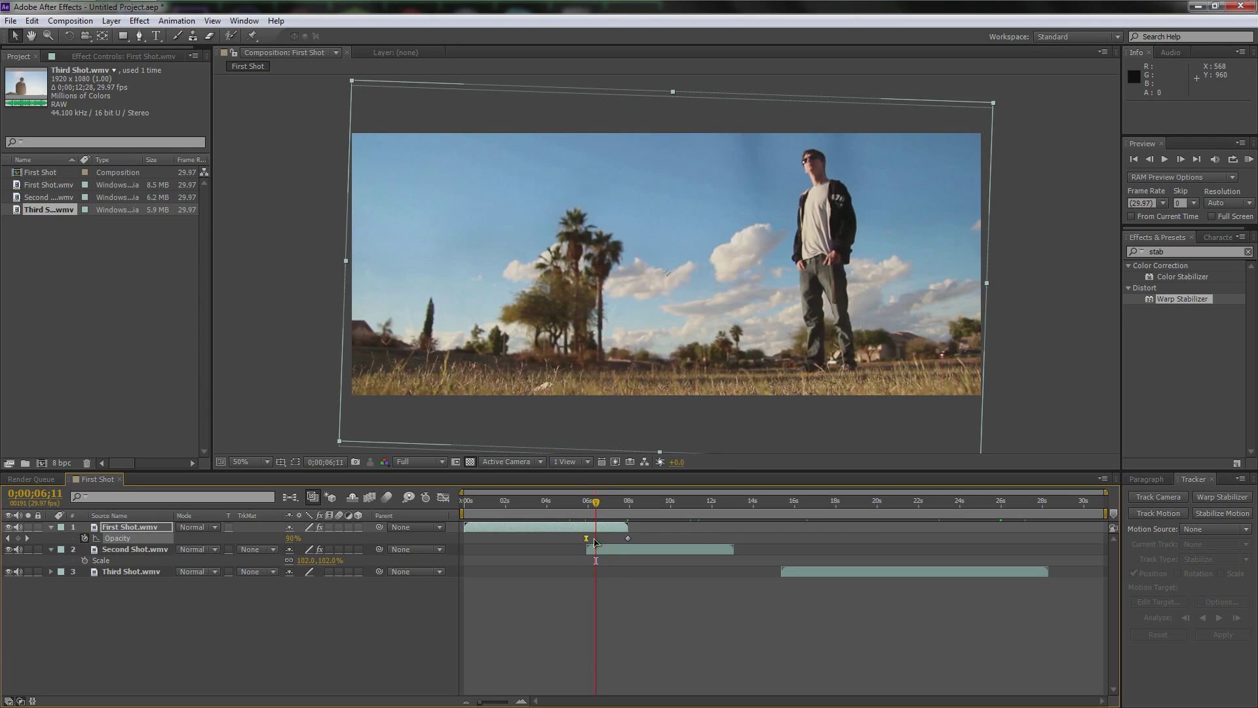
left_click_drag(599, 503, 629, 504)
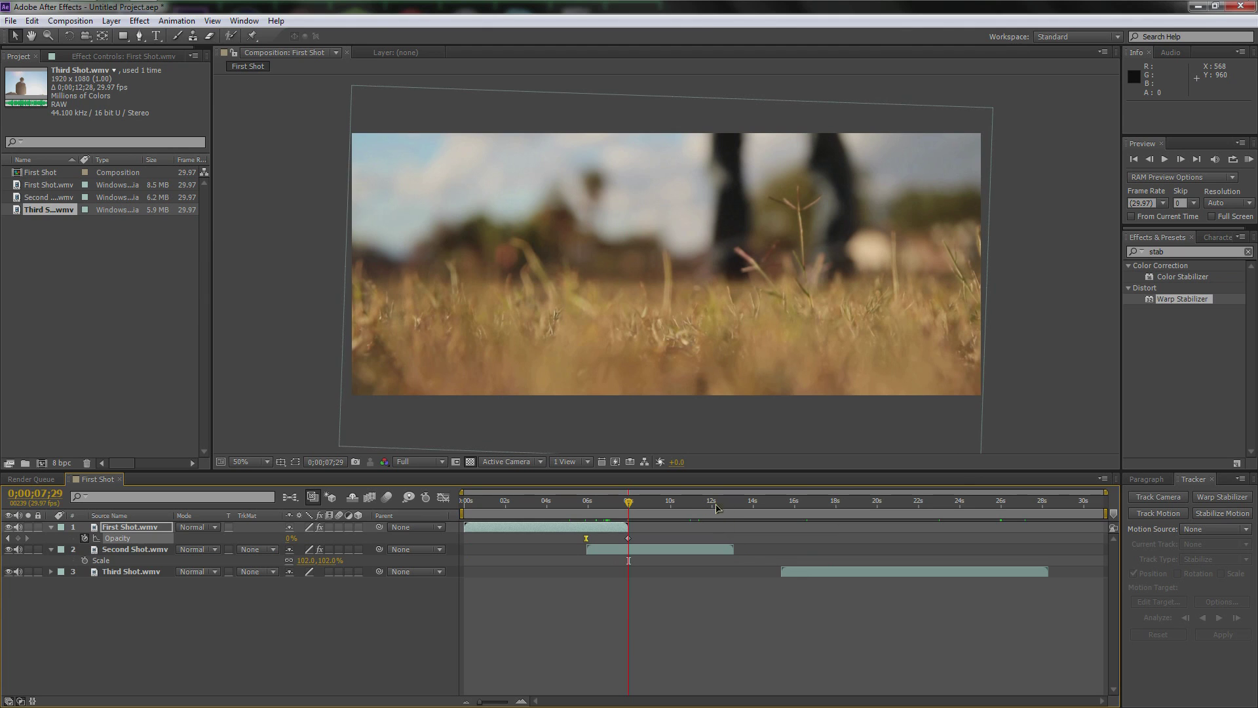
- Move Third Shot.wmv earlier to start at 0;00;11;00, overlapping Second Shot
left_click_drag(812, 572, 796, 572)
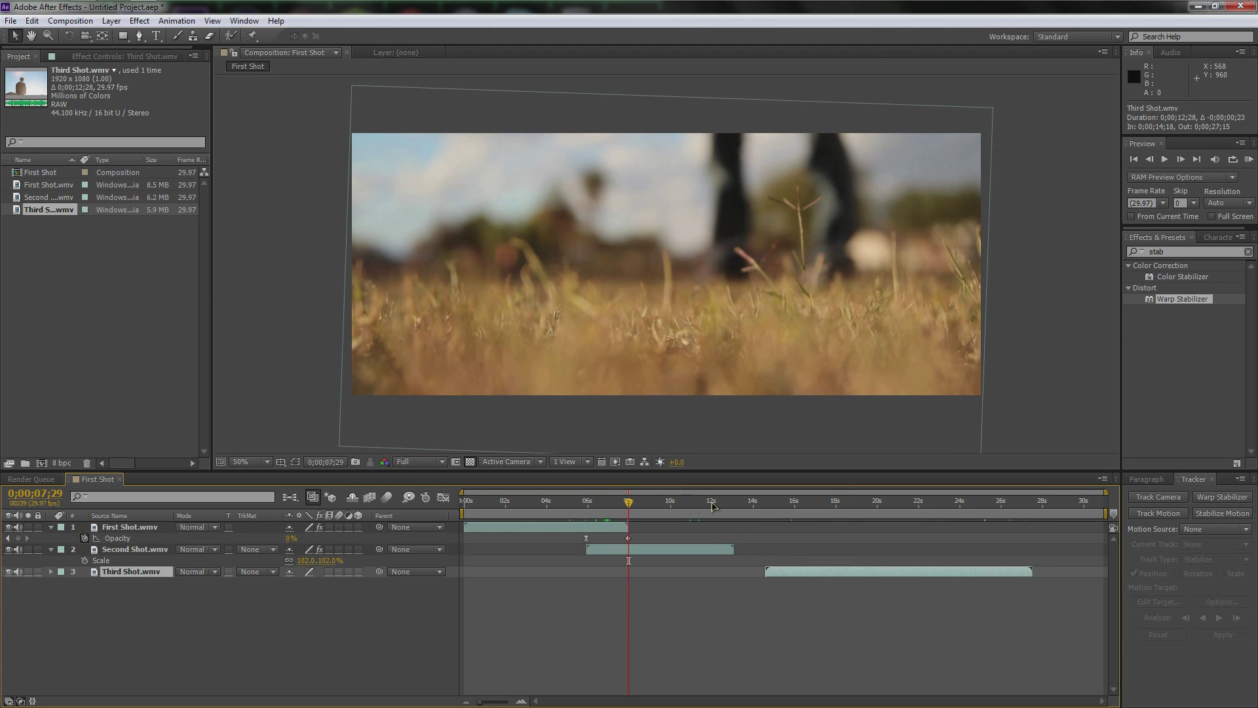
left_click(734, 502)
left_click_drag(735, 504, 690, 505)
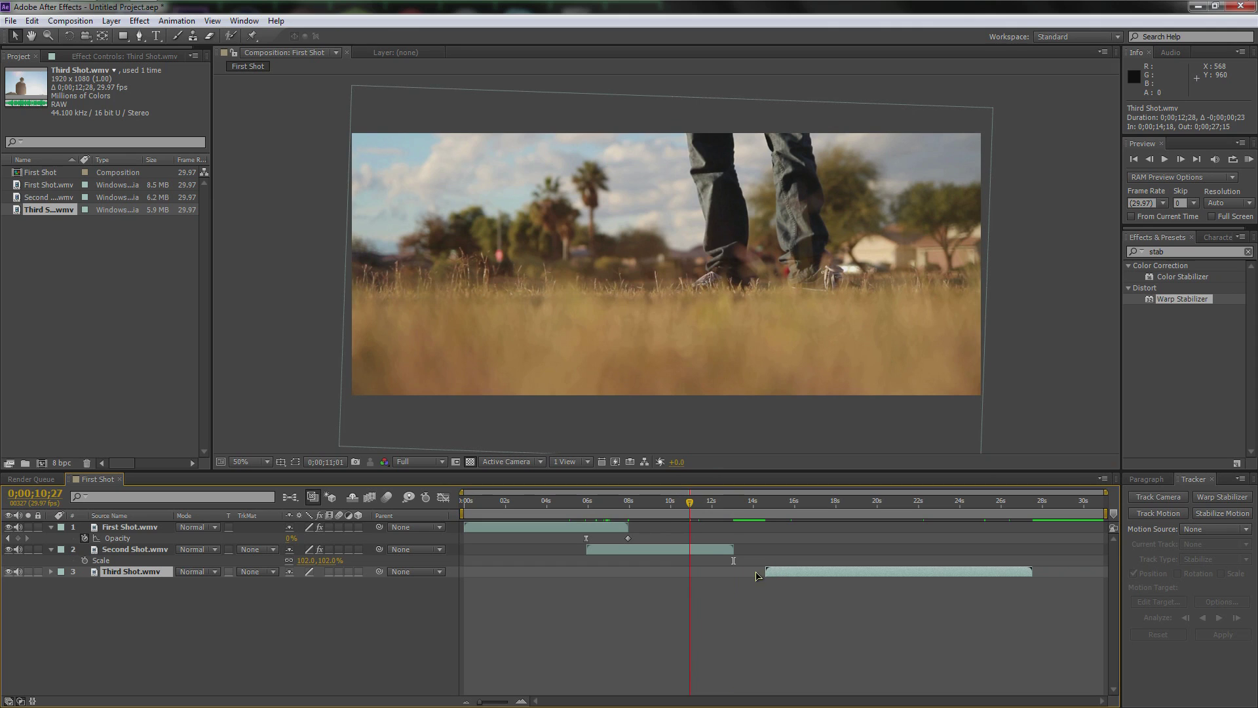
left_click_drag(790, 576, 718, 575)
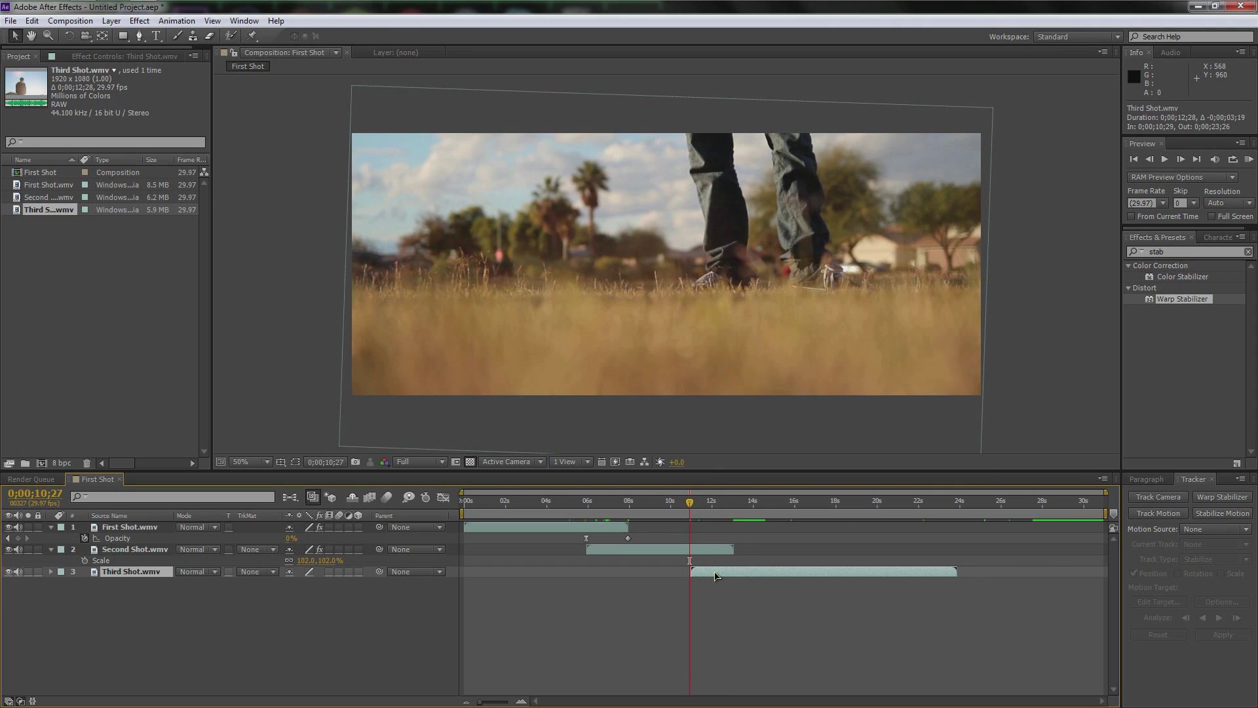
- Keyframe Second Shot's Opacity from 100% down to 0% at its last frame near 0;00;13;00
left_click(133, 550)
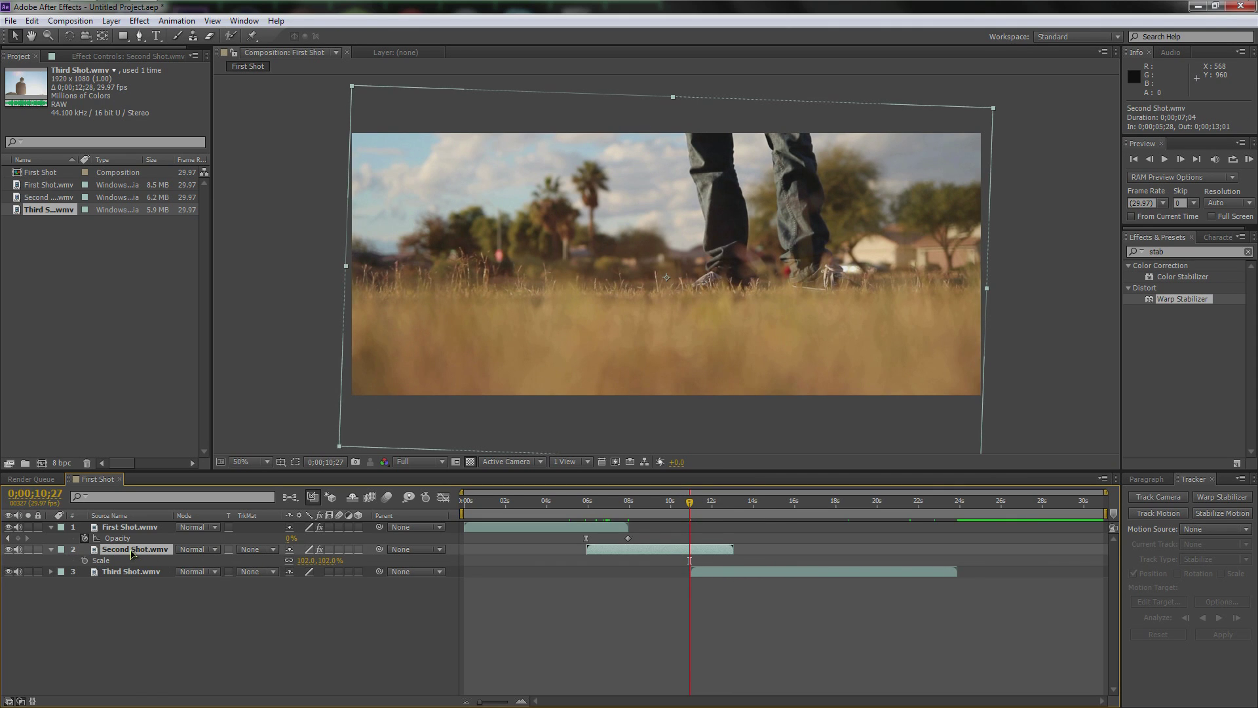
key("t")
left_click(84, 561)
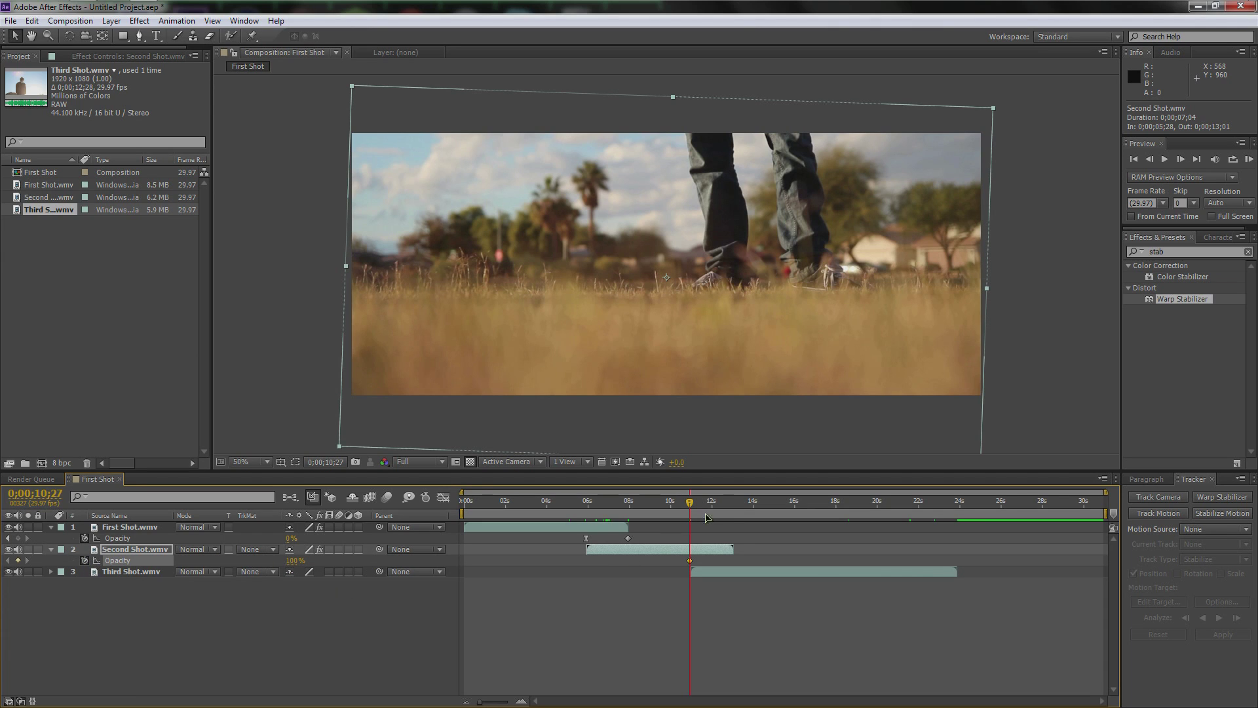
left_click_drag(691, 505, 732, 510)
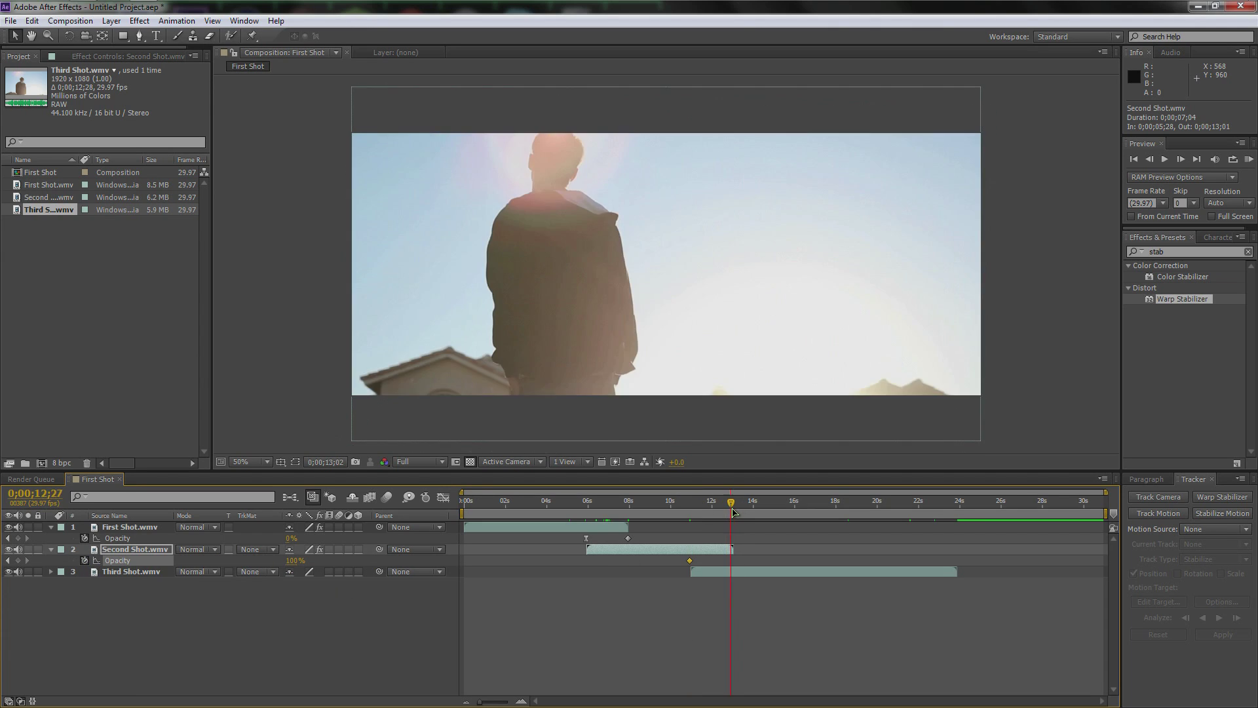
left_click_drag(735, 511, 733, 511)
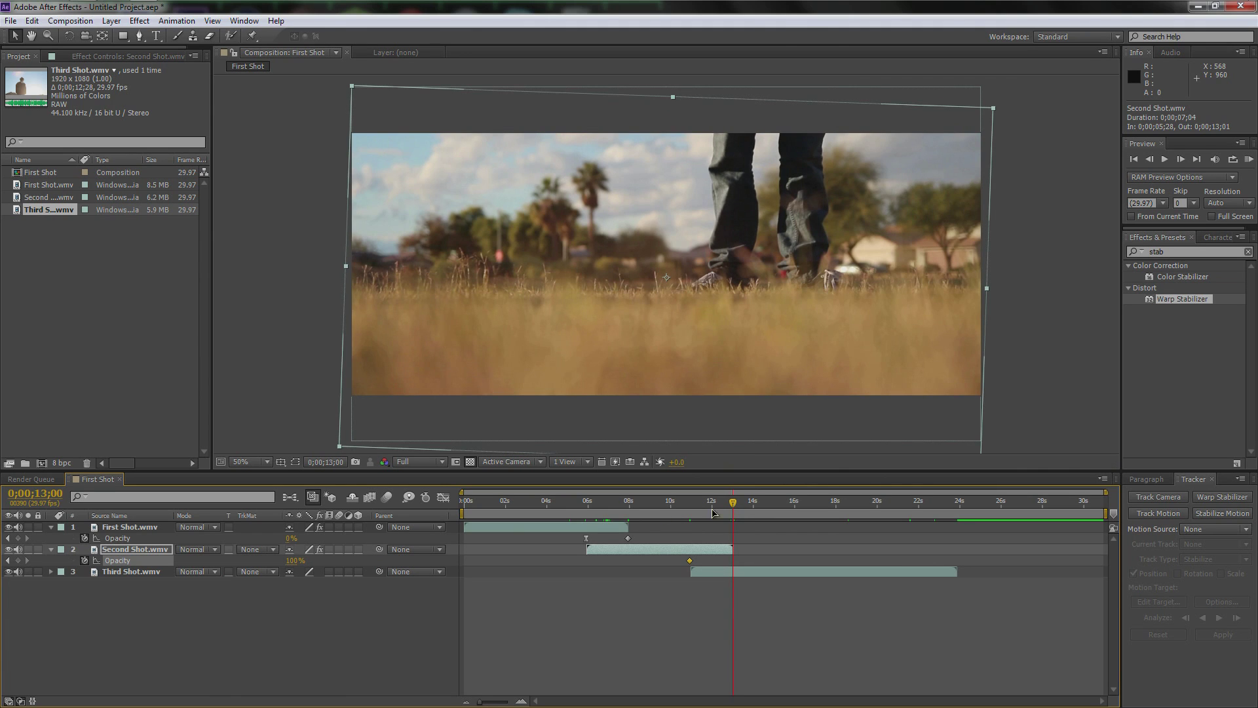
left_click_drag(294, 556, 224, 561)
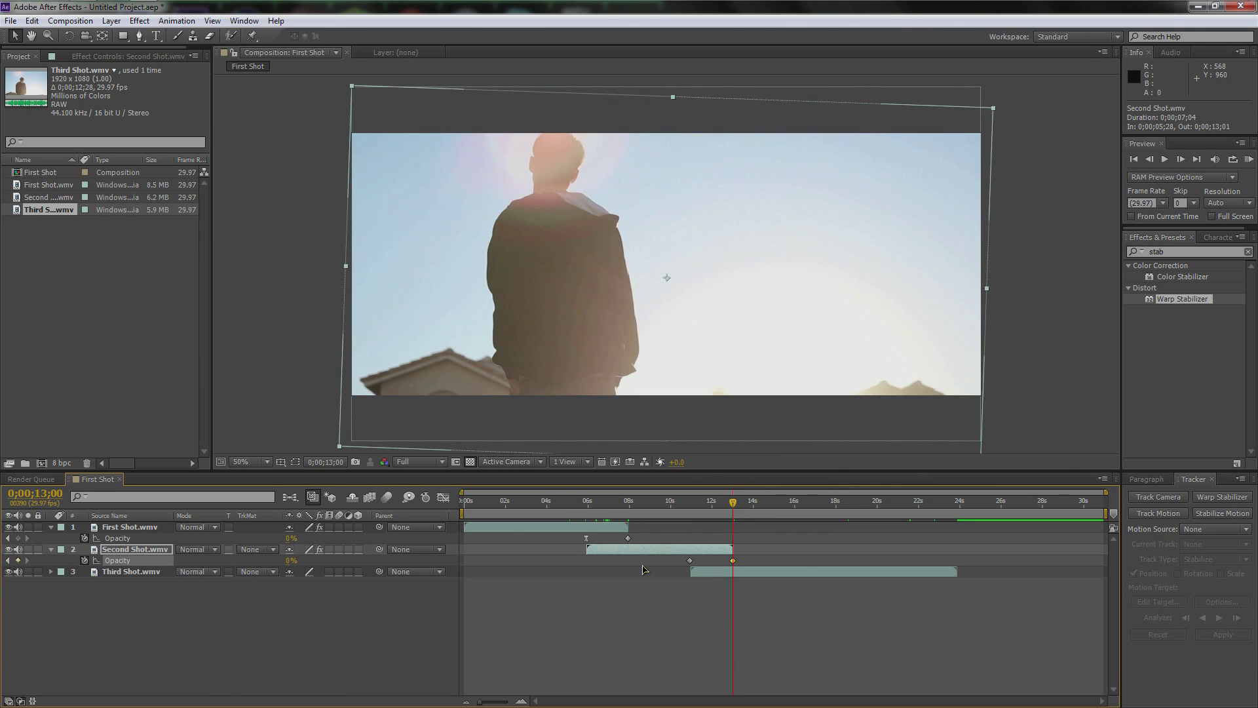
- Apply Easy Ease (F9) to the fade's starting keyframe and preview the crossfade around 11;14
left_click(729, 503)
left_click(711, 503)
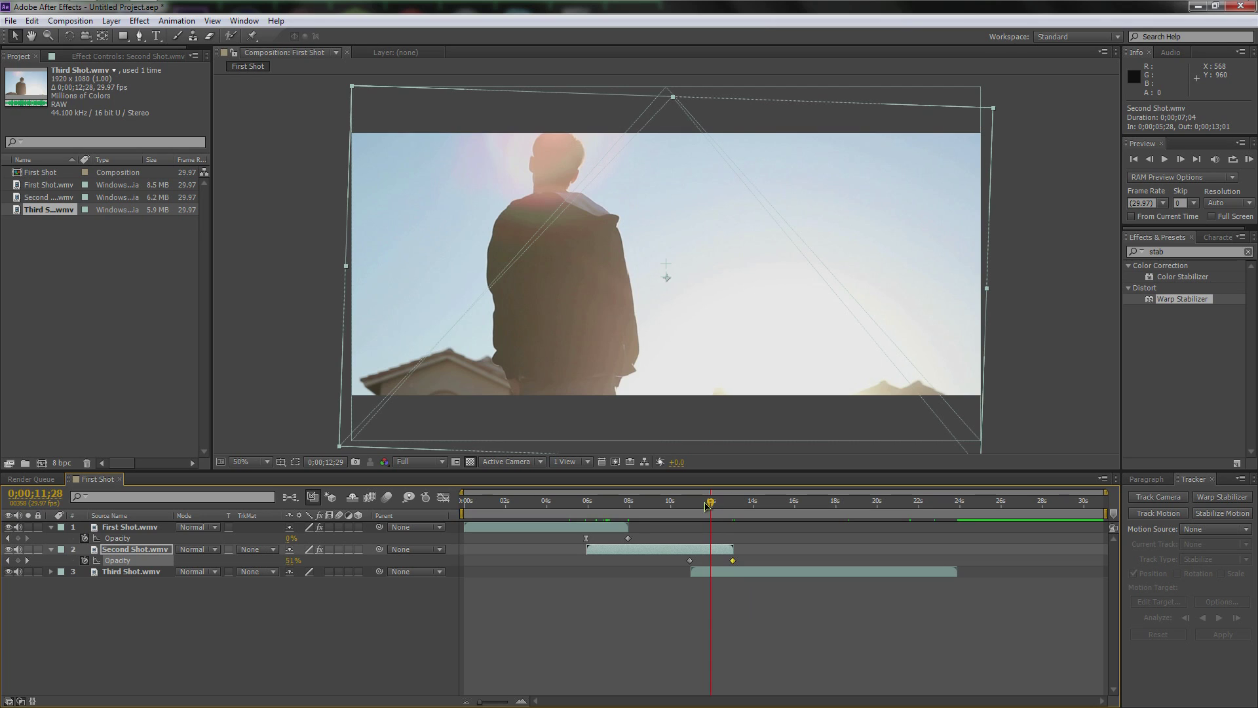
left_click(690, 561)
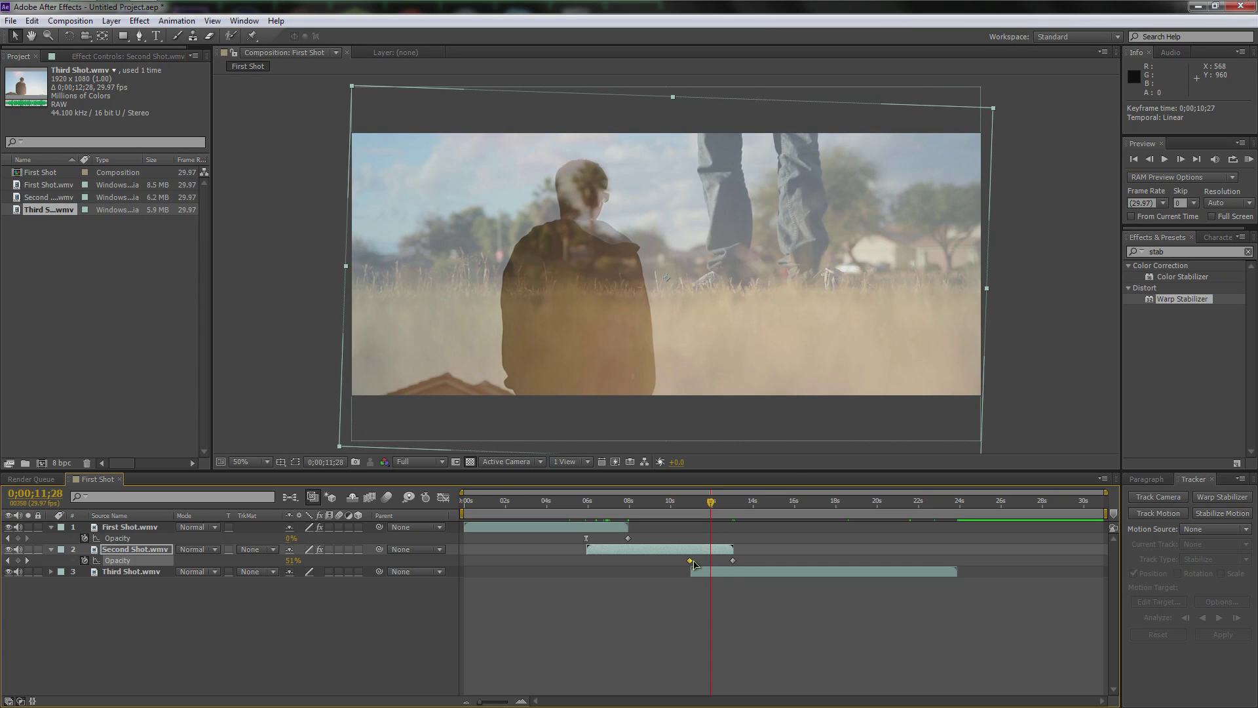
key("F9")
left_click_drag(719, 506, 694, 505)
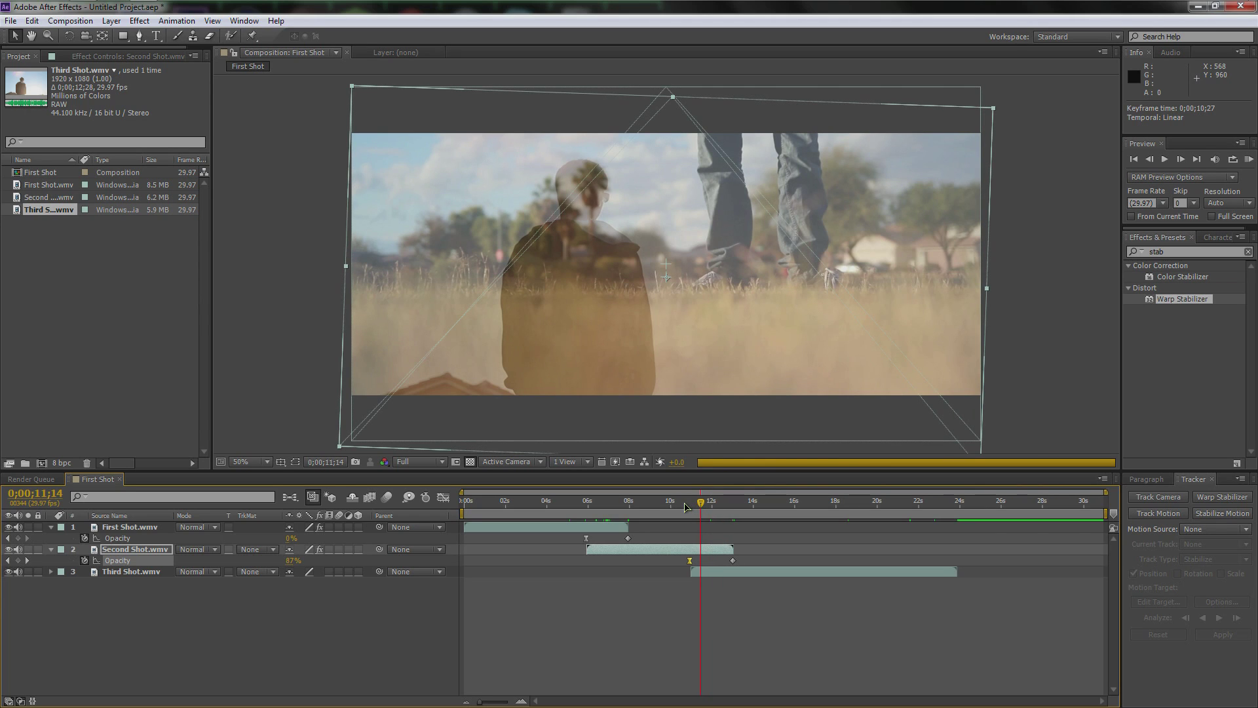
left_click(685, 505)
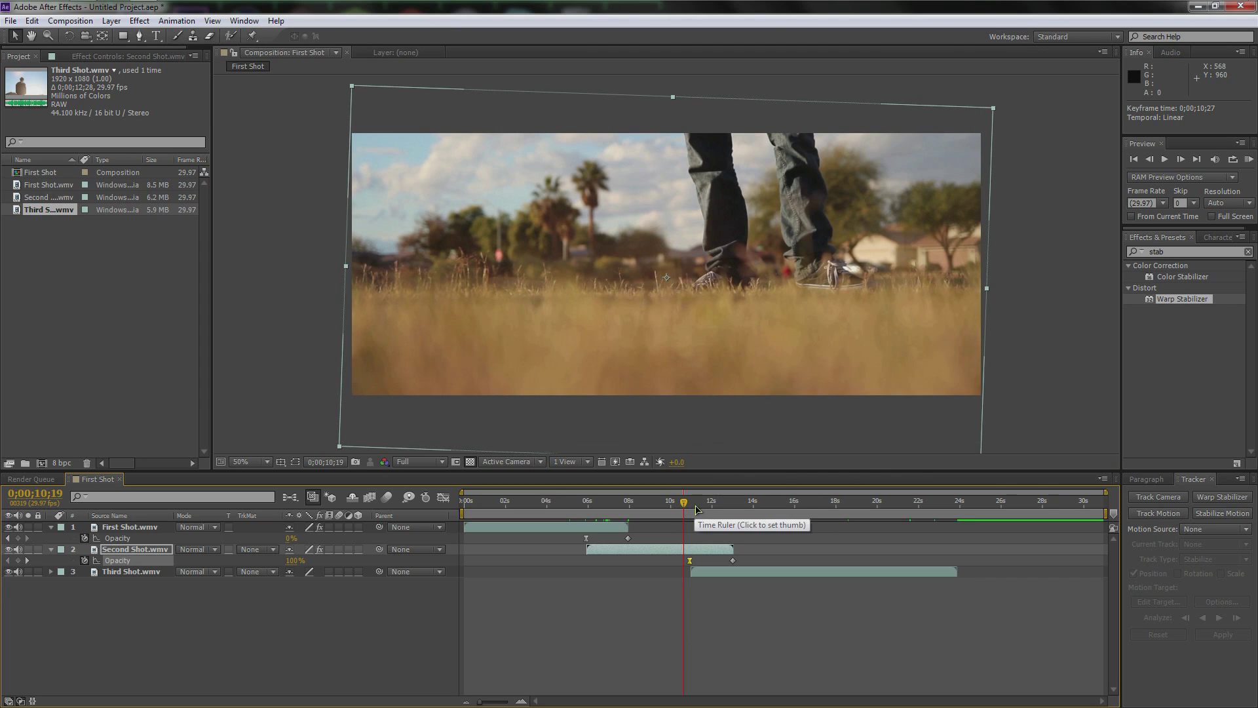
- Preview the Second-to-Third crossfade at several times, then right-click the empty timeline area
left_click(703, 505)
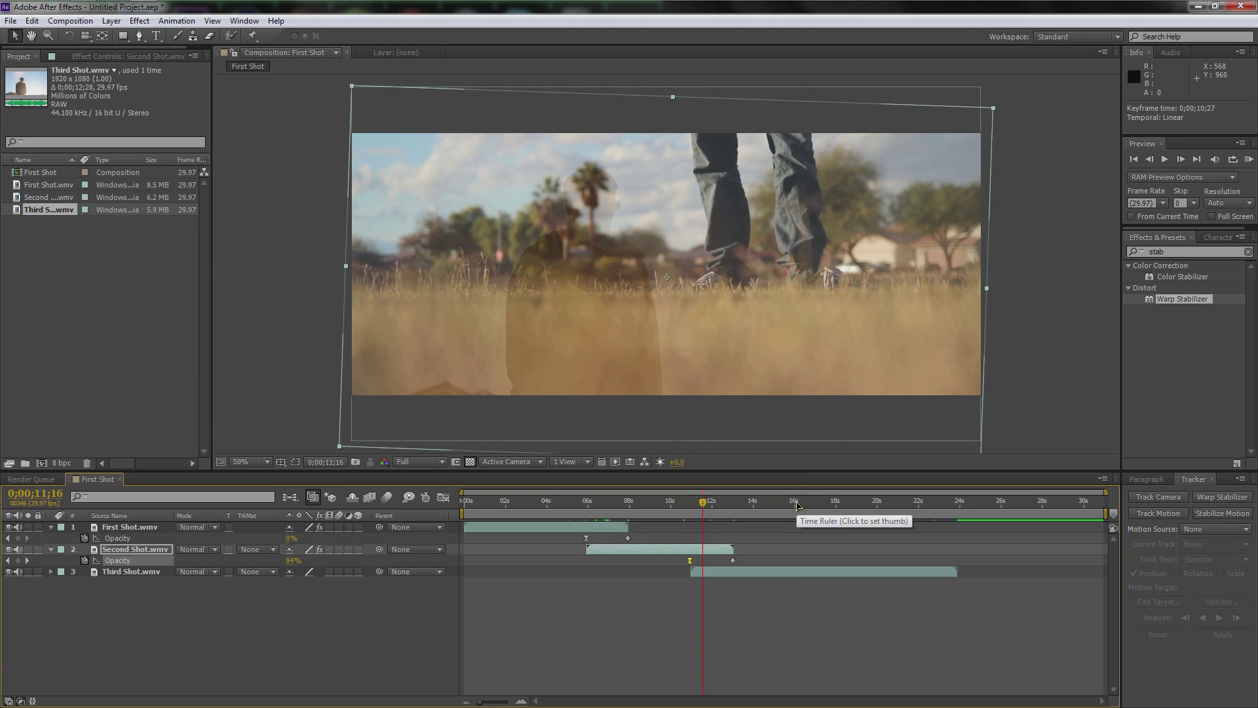
left_click(796, 504)
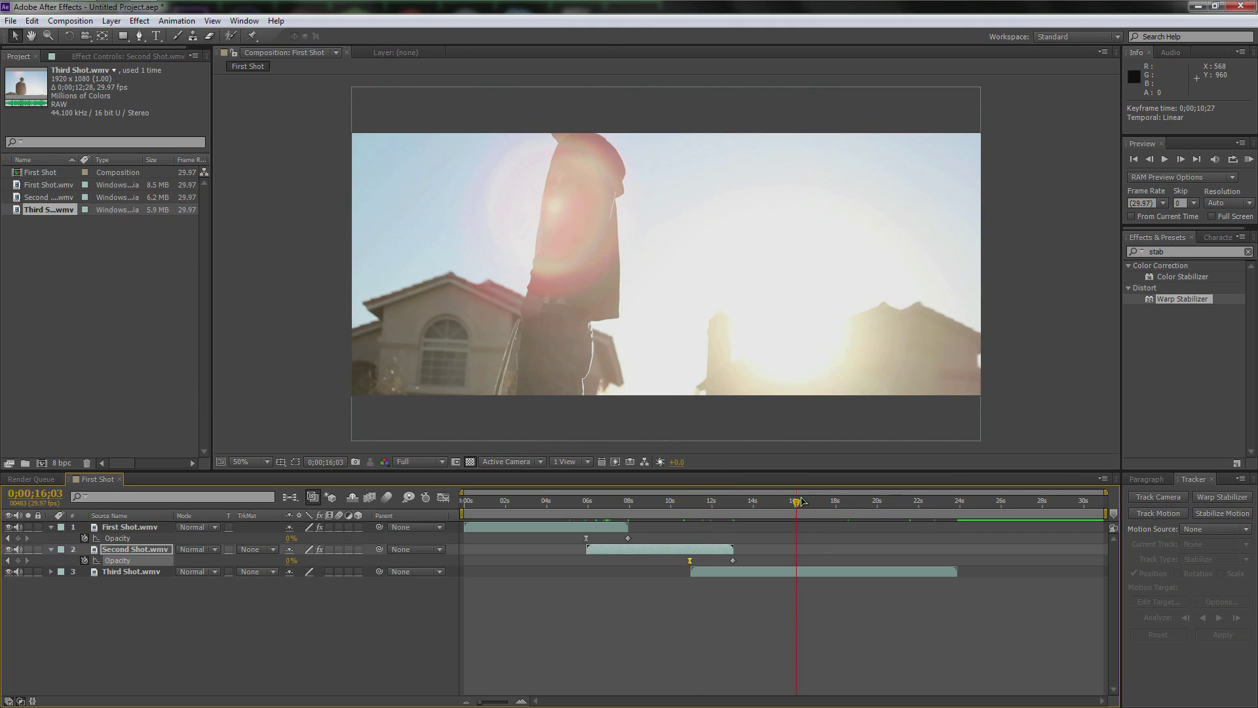
left_click(654, 503)
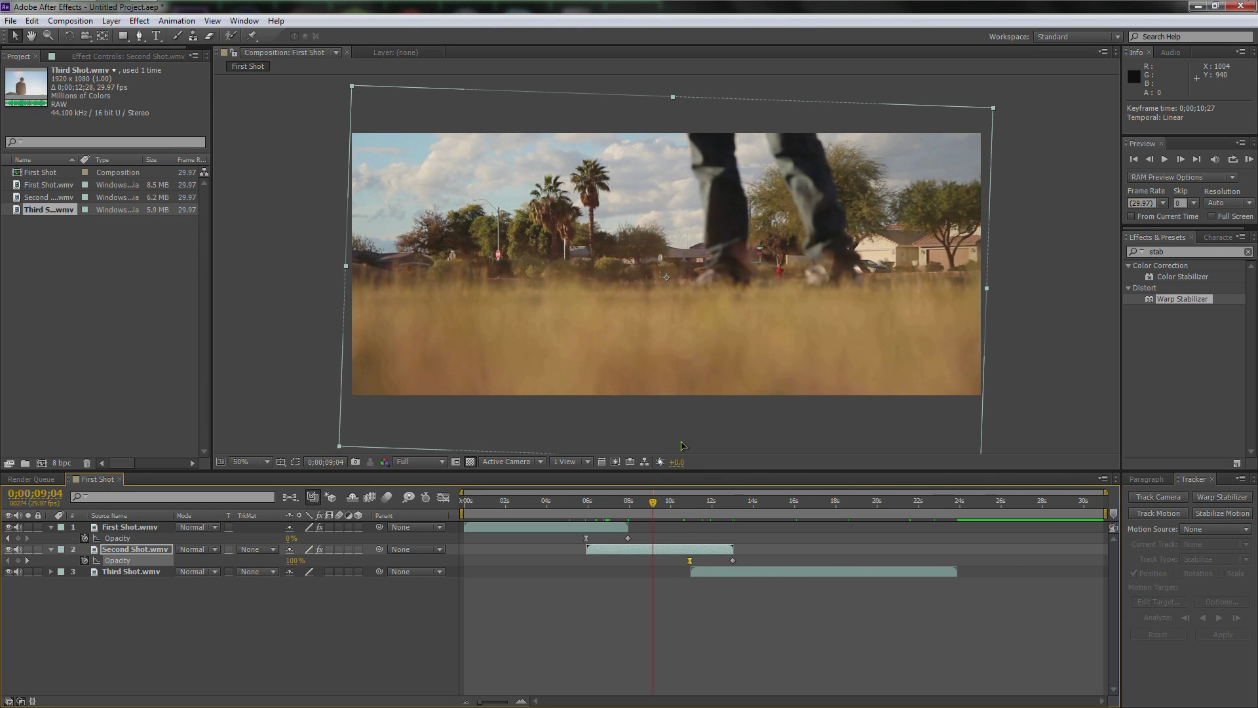
left_click(684, 501)
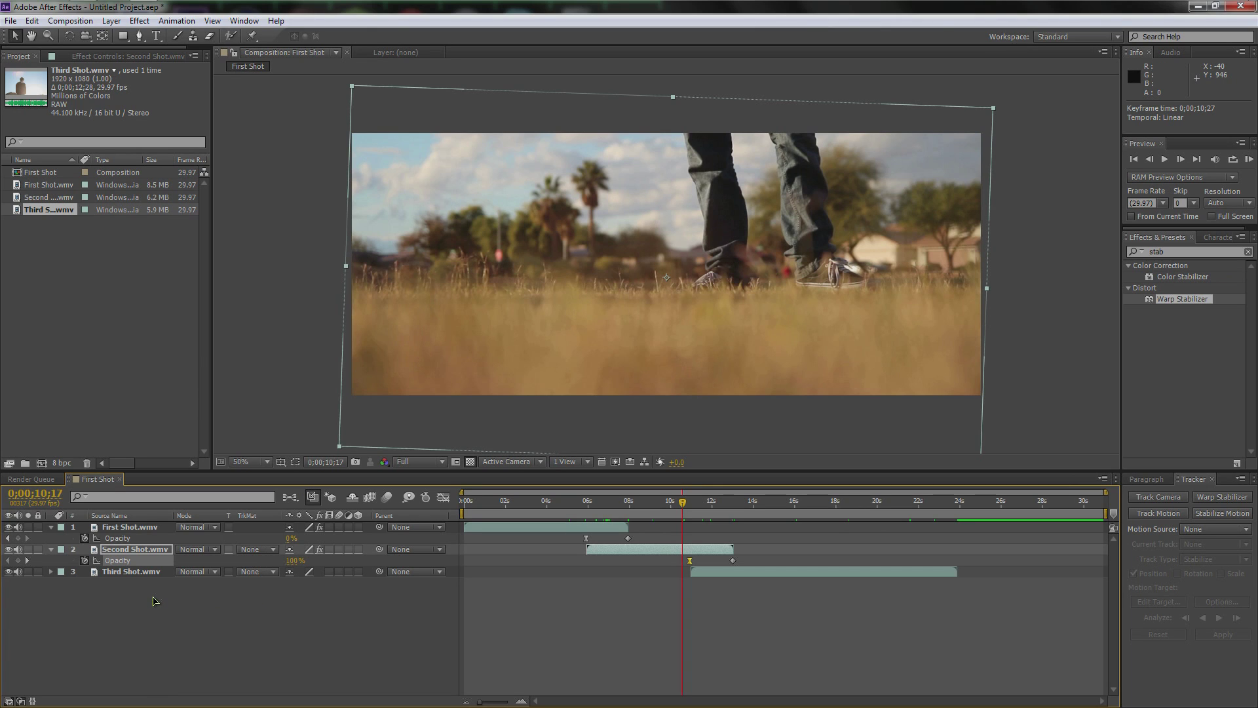
right_click(174, 616)
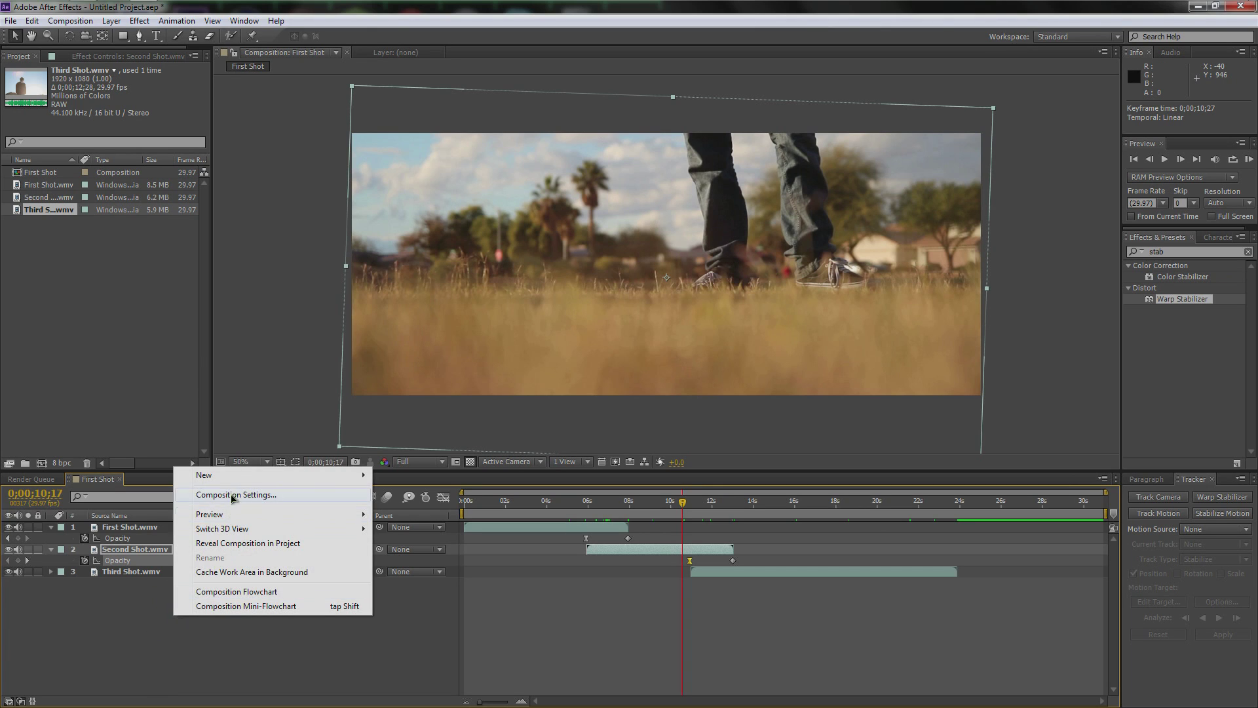
- Add a new adjustment layer and rename it 'CC'
mouse_move(232, 476)
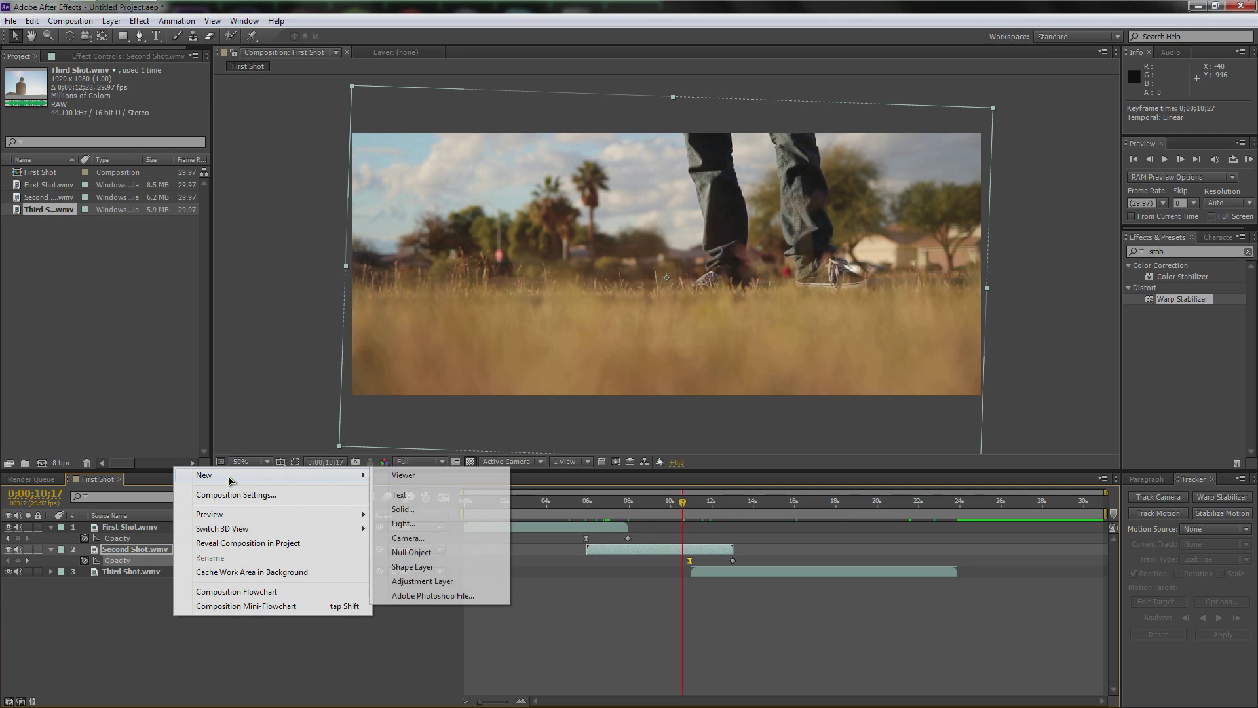
left_click(425, 581)
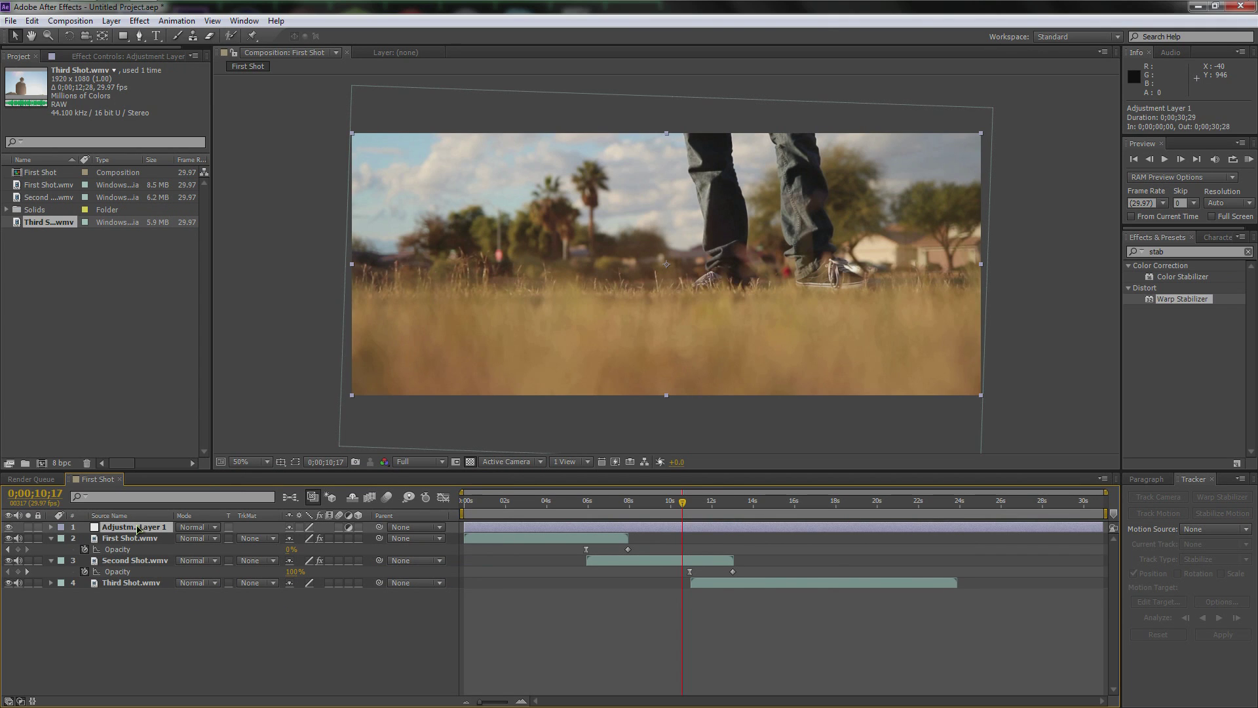
key("Return")
type("CC")
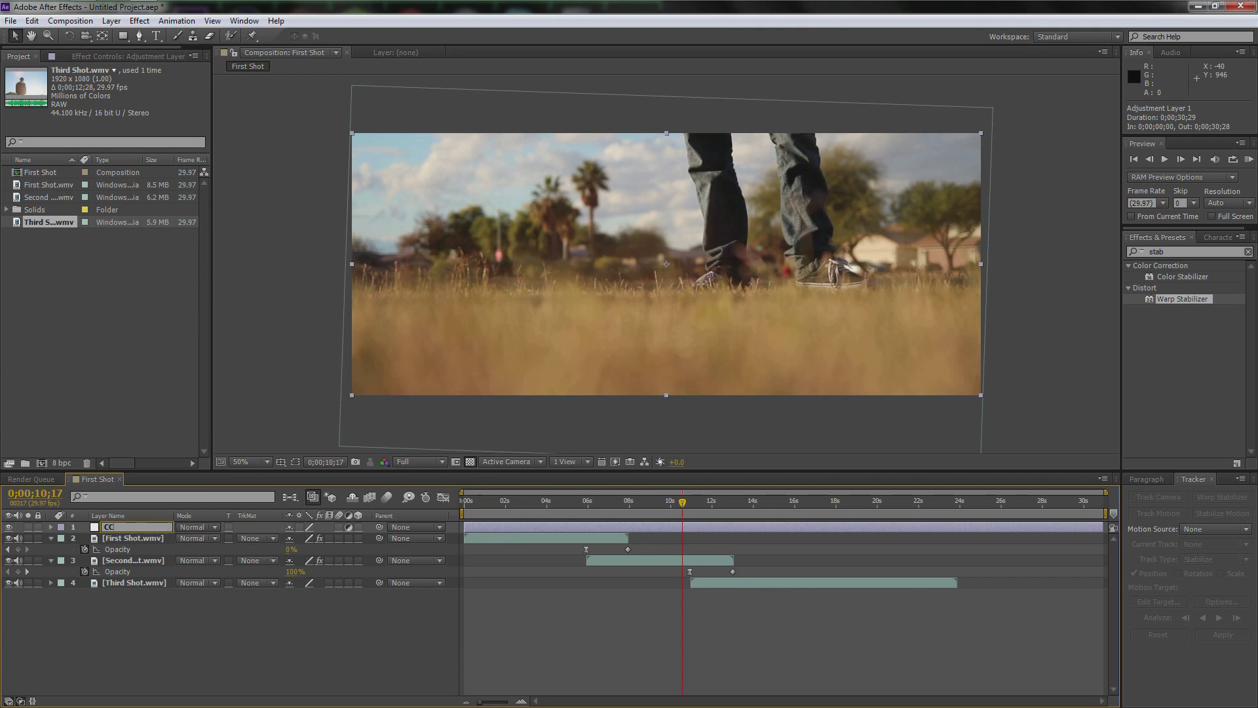
key("Return")
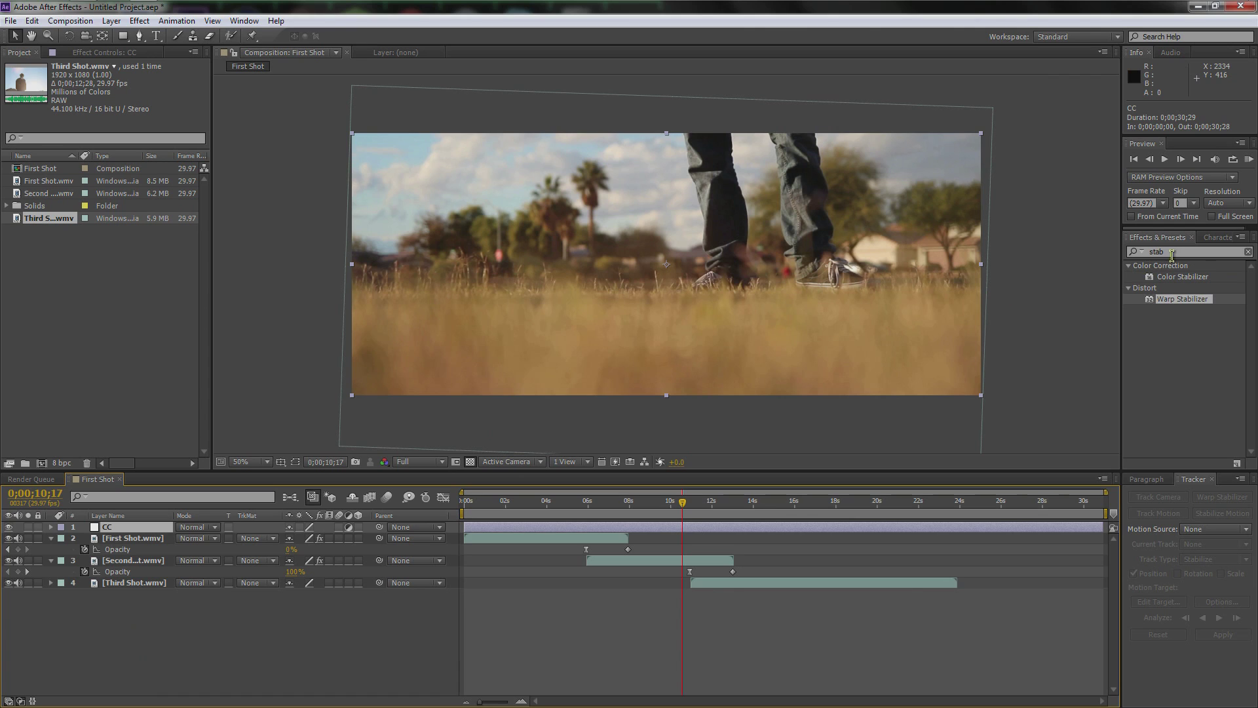
- Clear 'stab' from the Effects & Presets search so all effect categories are listed
left_click(1130, 255)
key("BackSpace")
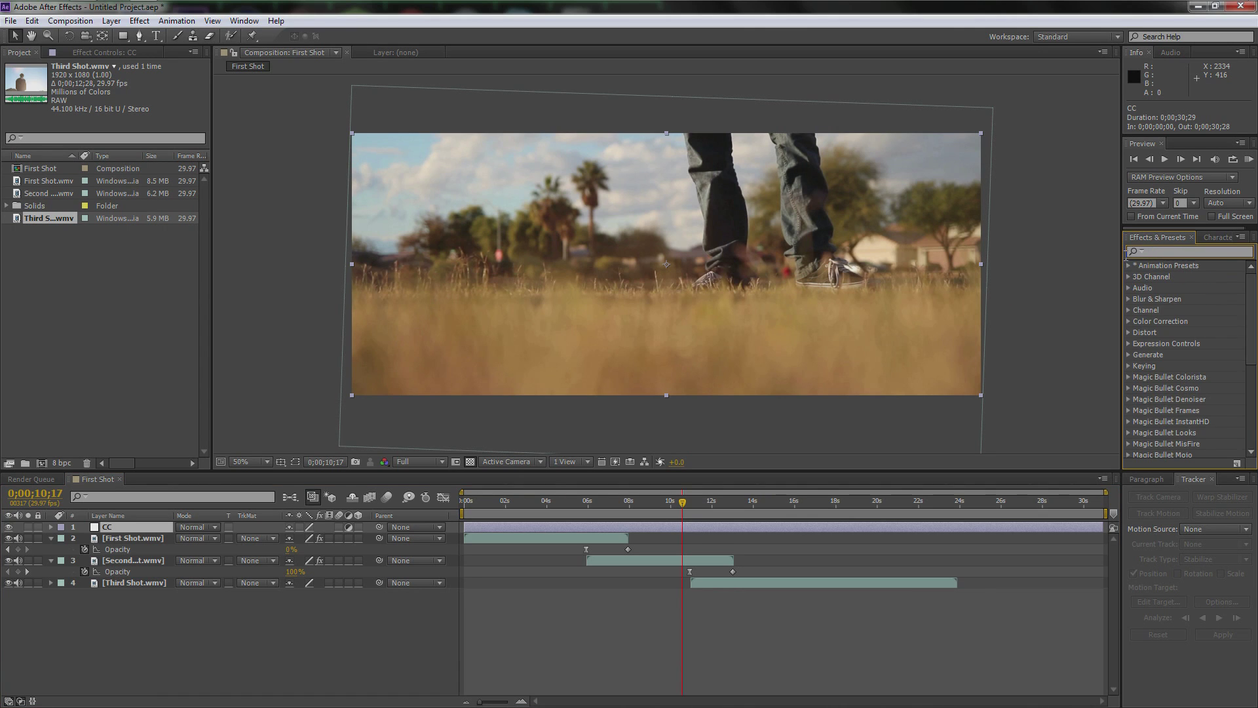
scroll(1163, 380, "down", 1)
scroll(1165, 387, "down", 1)
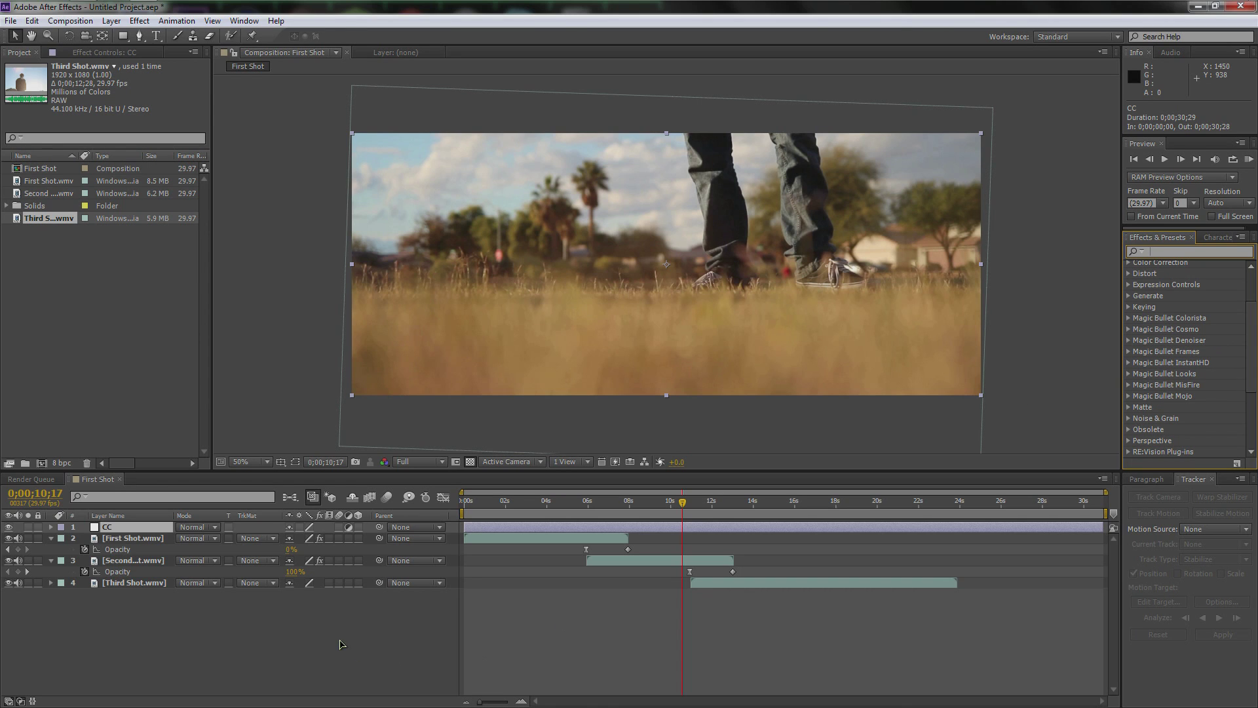
- Apply Color Correction > Curves to the CC adjustment layer
left_click(176, 20)
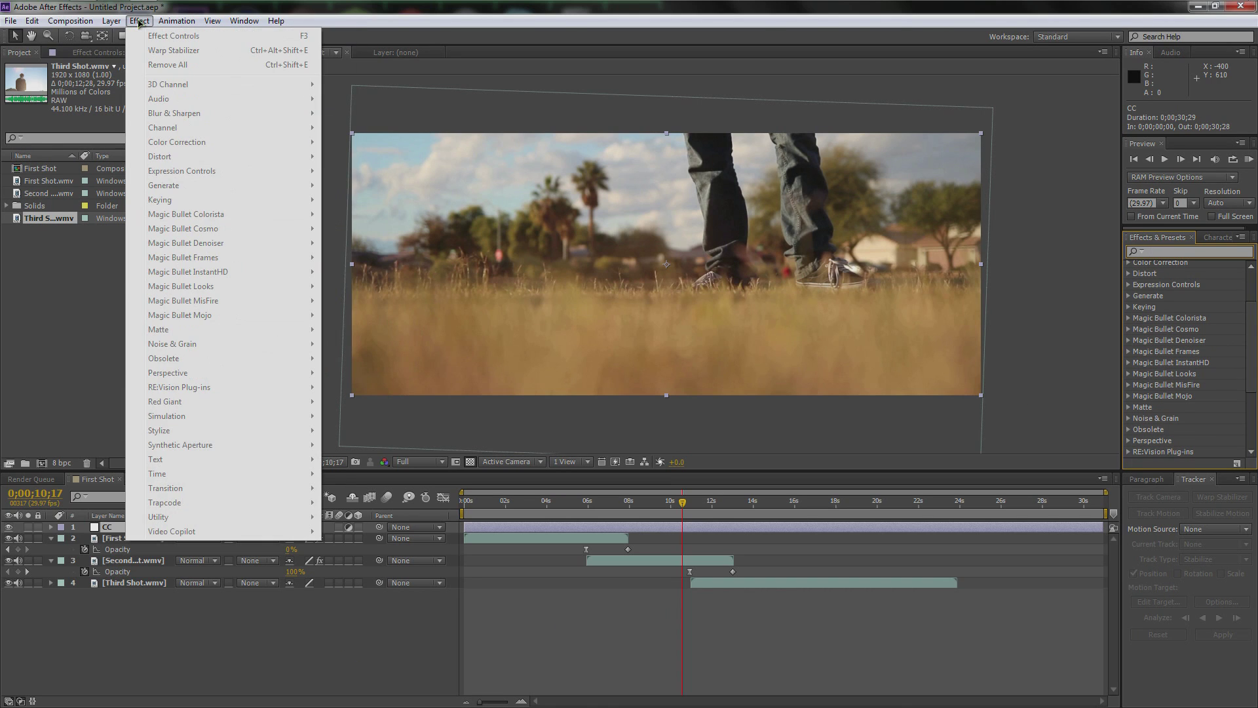
mouse_move(140, 20)
left_click(106, 530)
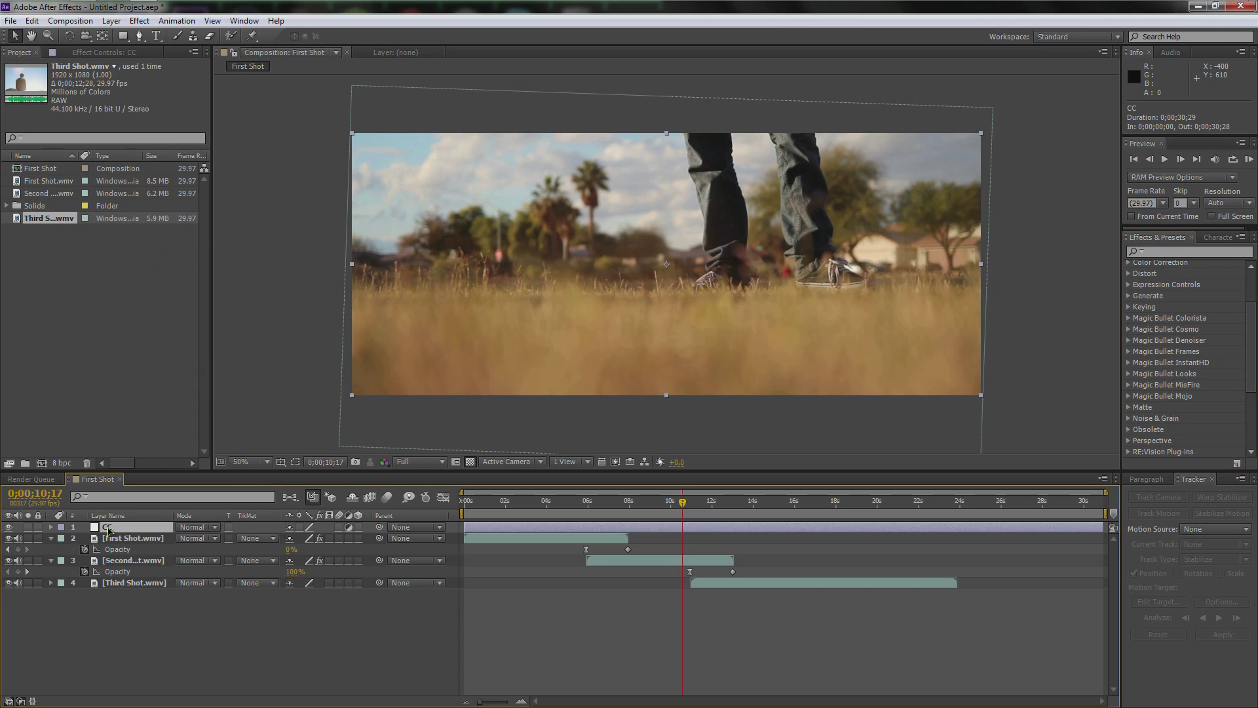
left_click(140, 25)
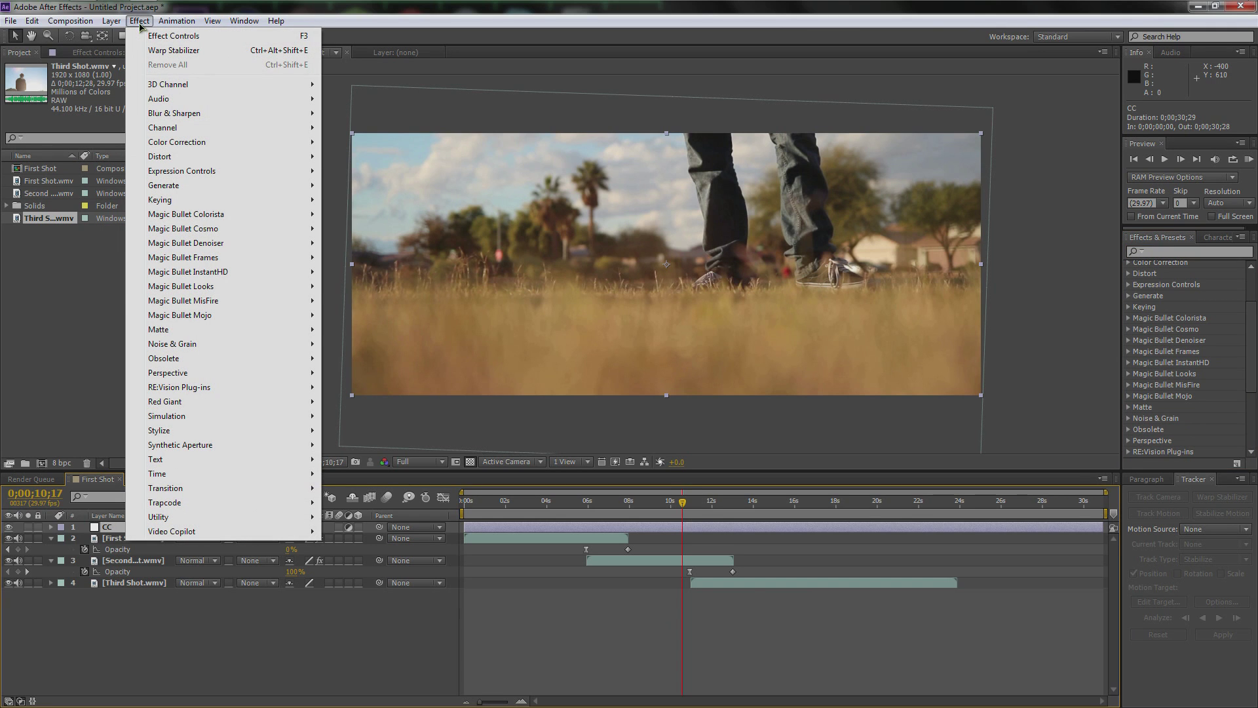
left_click(113, 532)
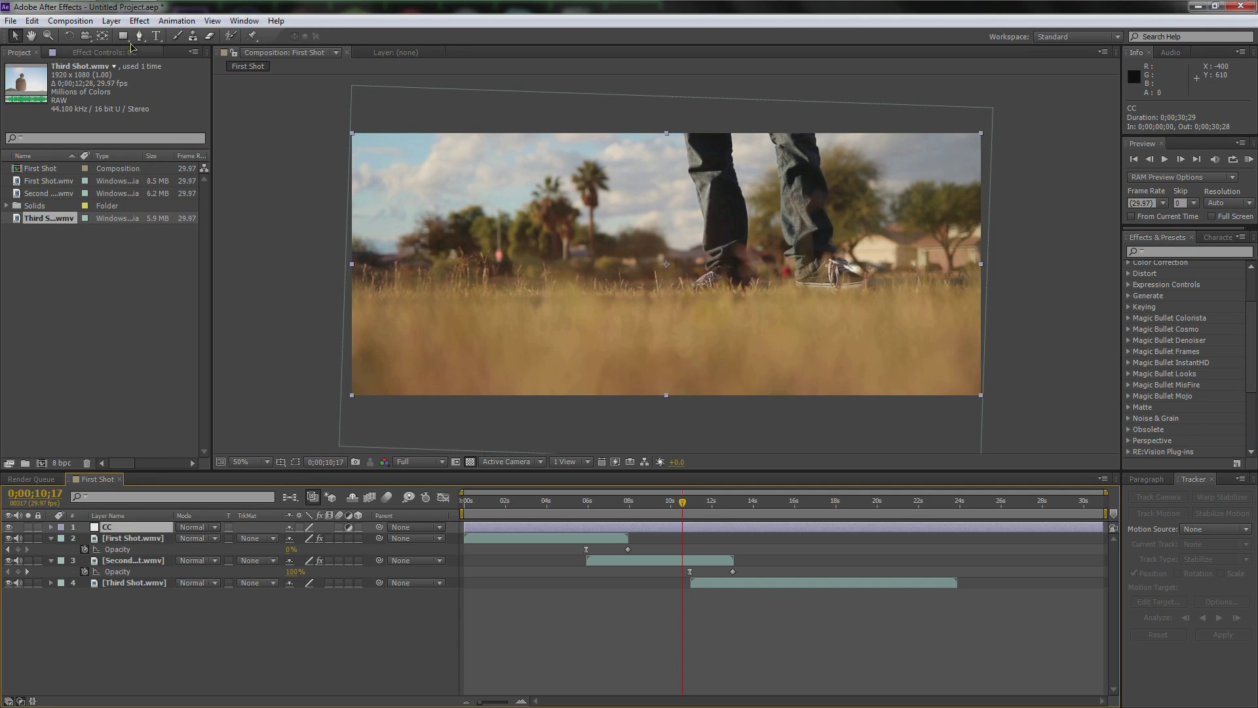
left_click(140, 20)
mouse_move(189, 145)
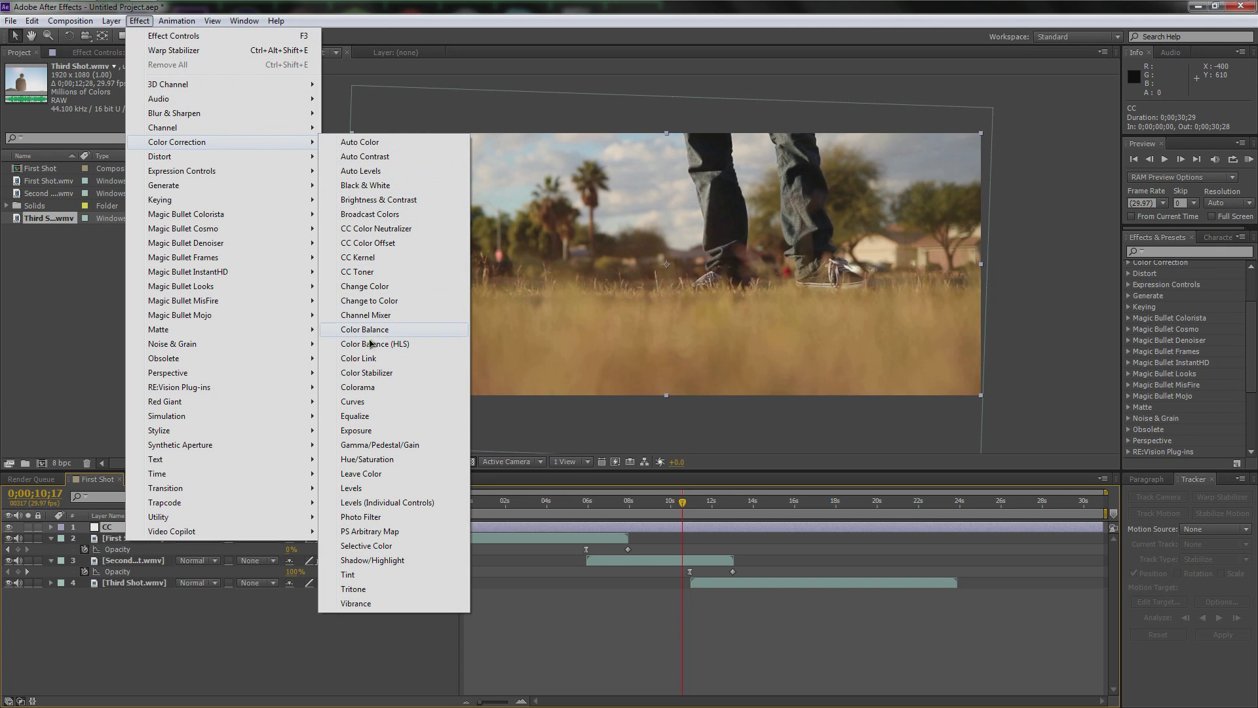
left_click(353, 401)
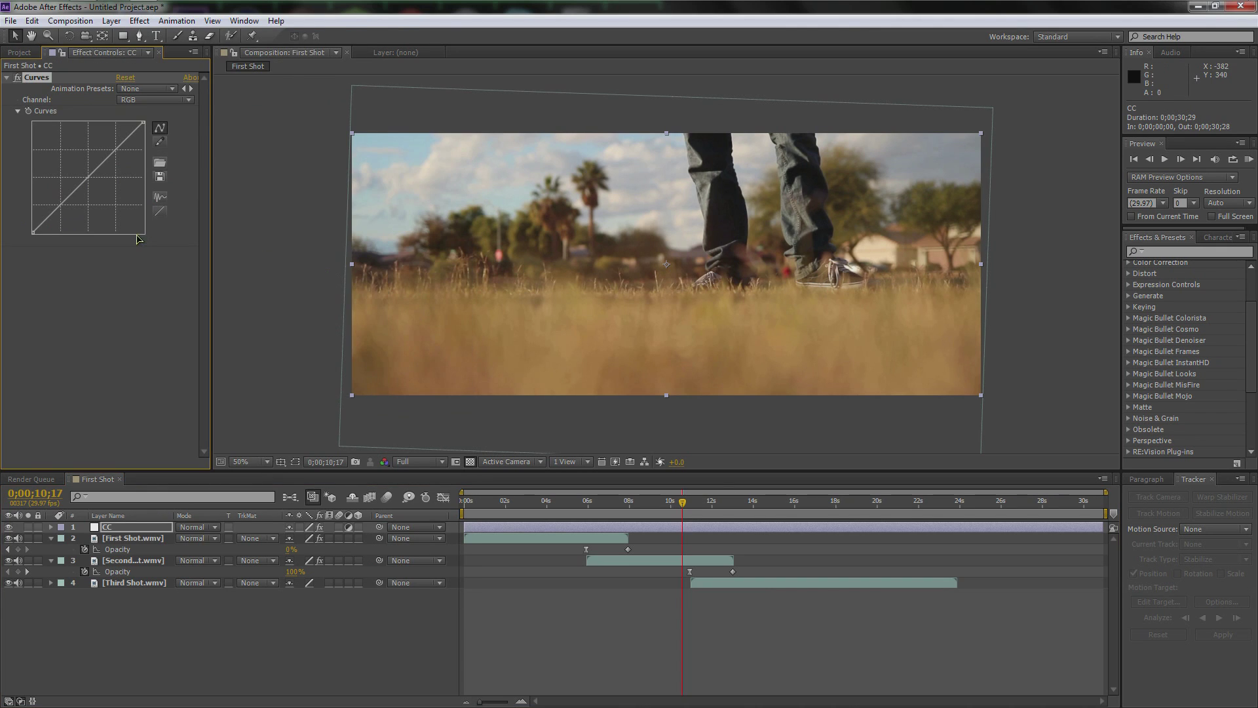
- Raise the Red and Blue curves and lower the Green curve for a magenta tint
left_click(148, 100)
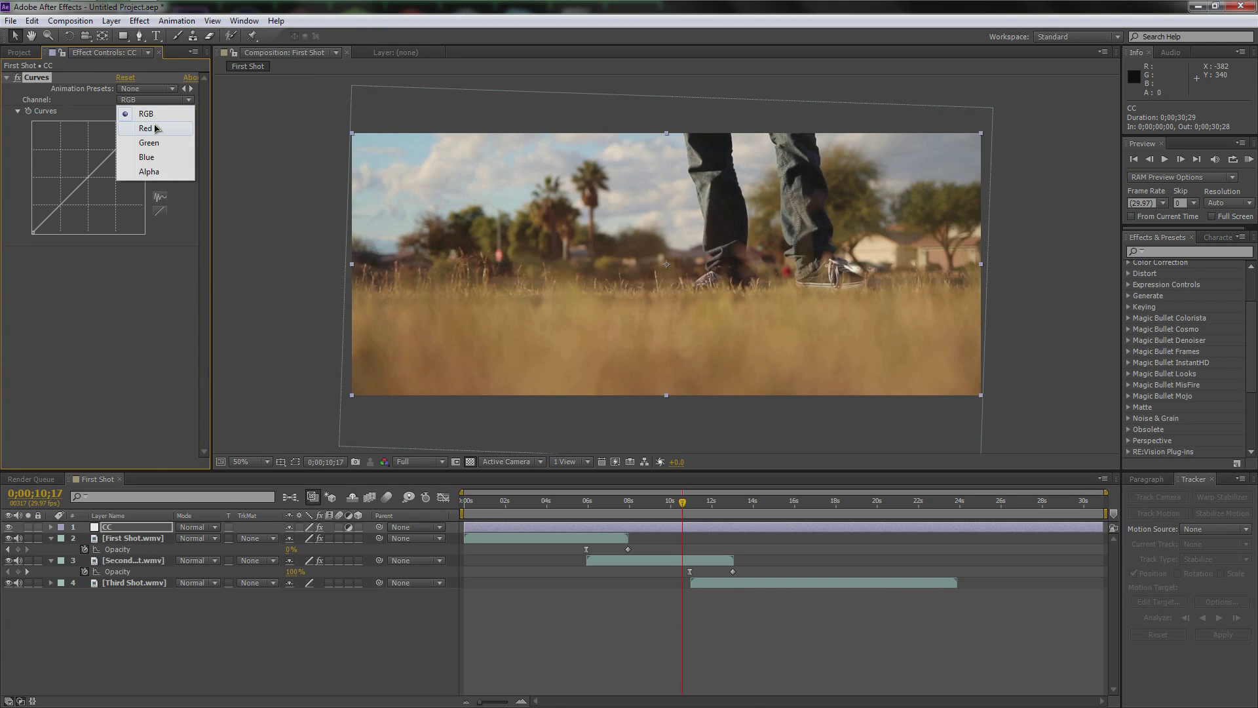
left_click(158, 127)
left_click_drag(85, 176, 85, 170)
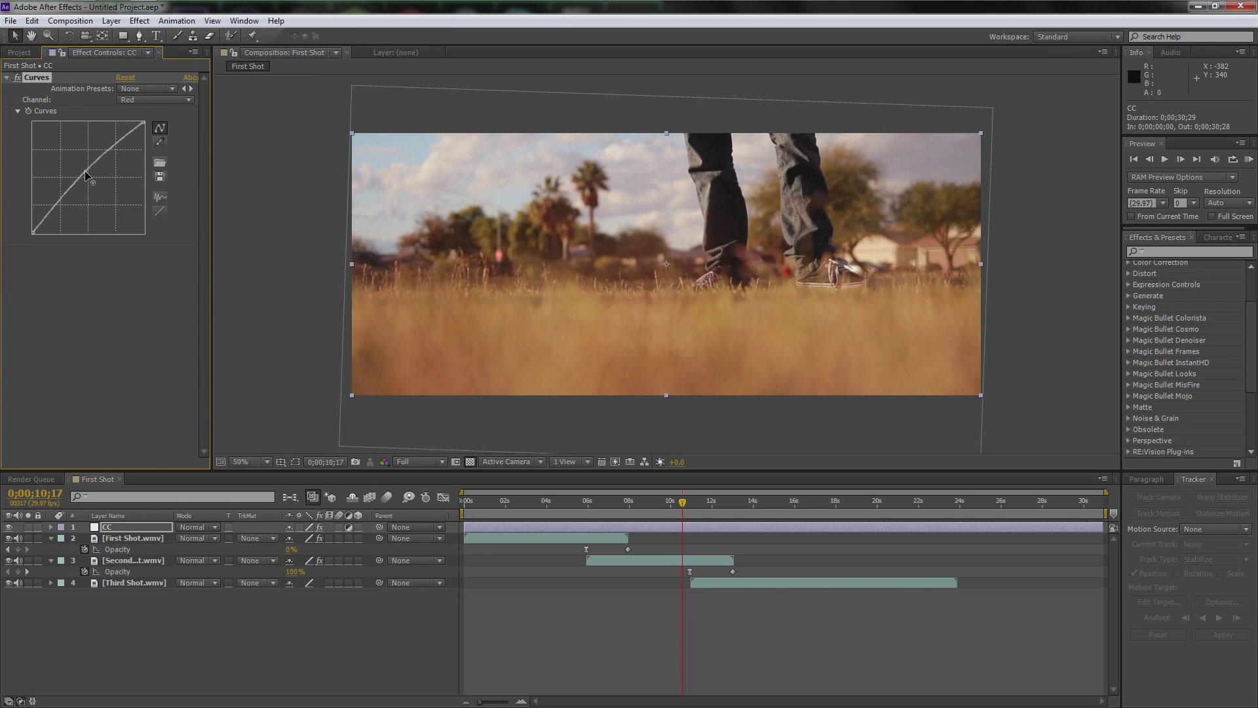
left_click(127, 100)
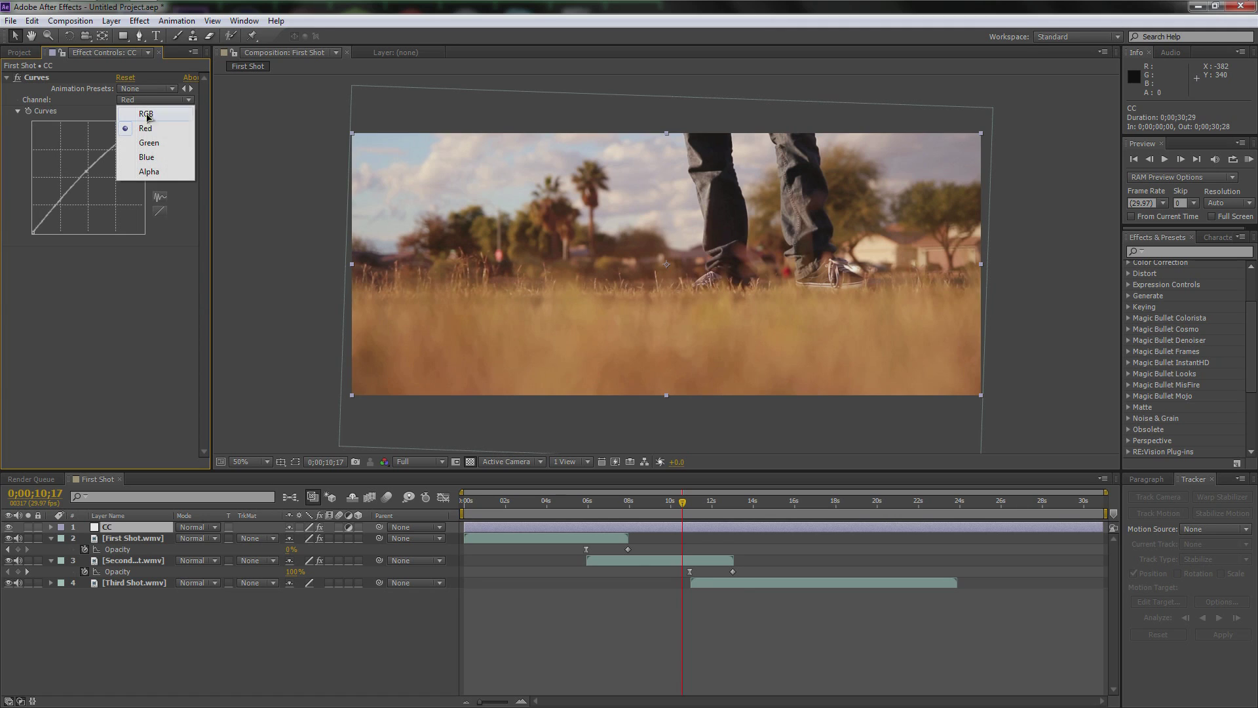
left_click(135, 157)
left_click_drag(90, 178, 89, 176)
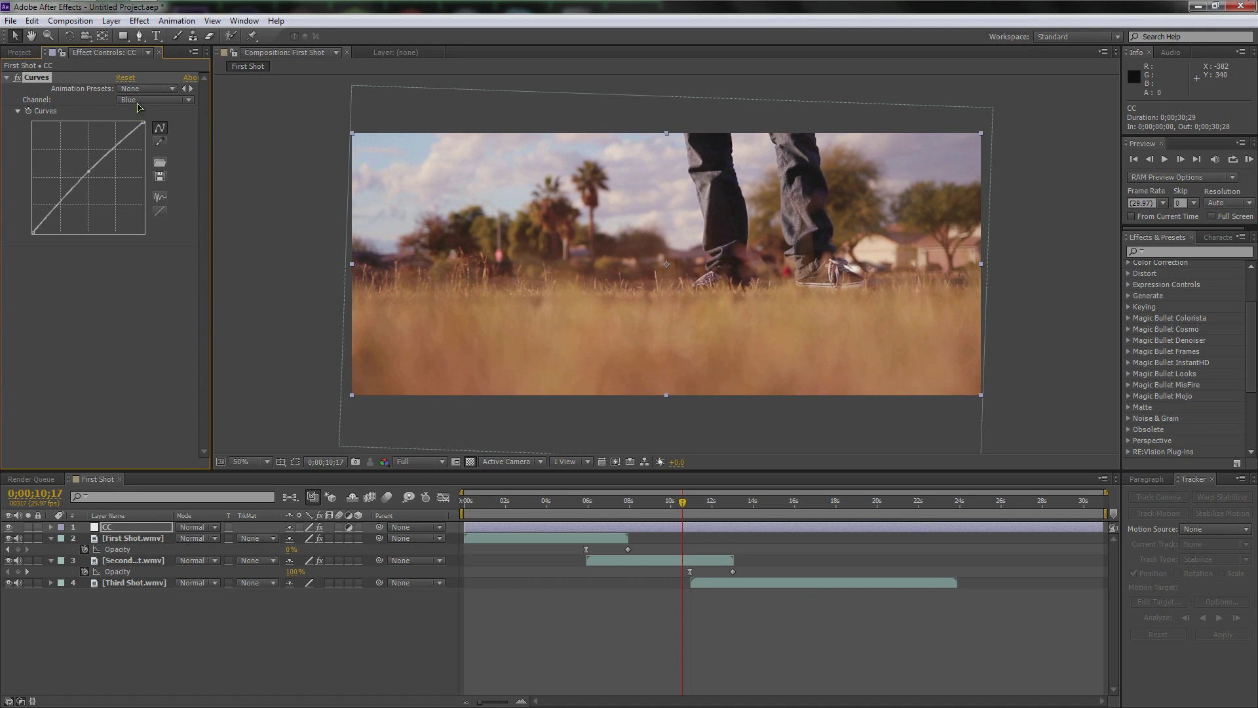
left_click(139, 102)
left_click(154, 127)
left_click_drag(88, 178, 86, 188)
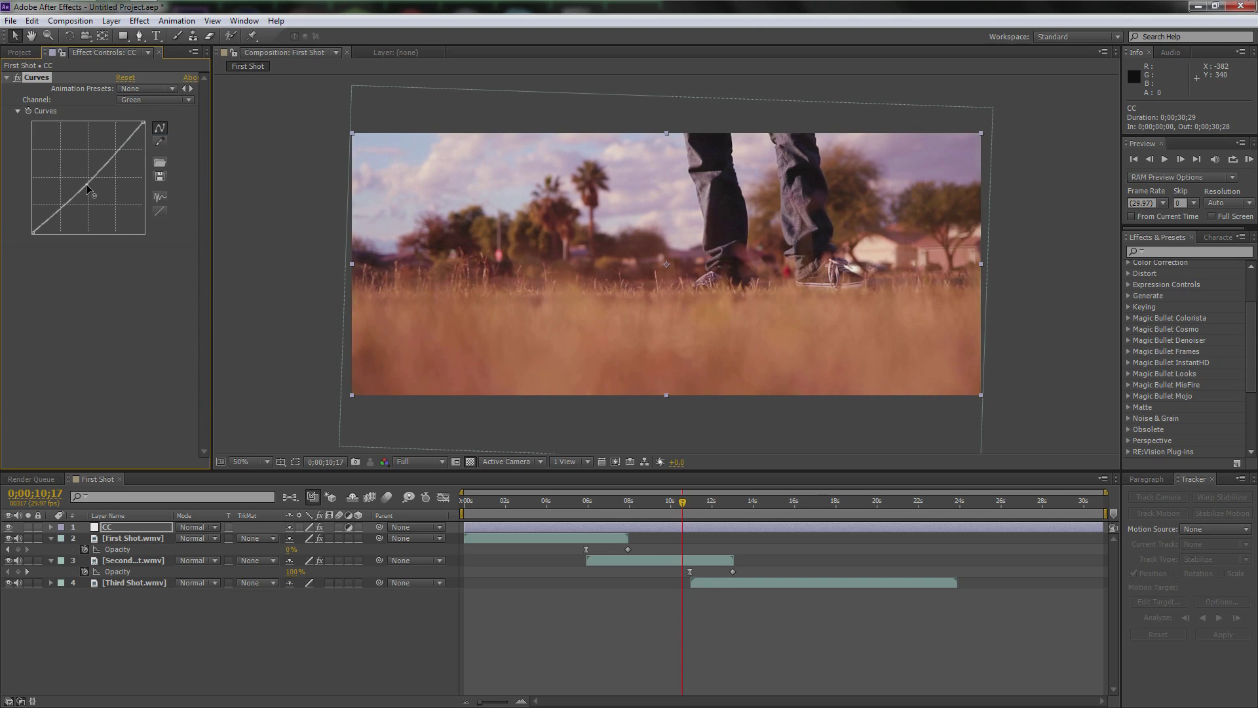
- Check the tint across all three shots, bend the RGB curve into a contrast S, then select Curves
left_click(647, 505)
left_click(779, 506)
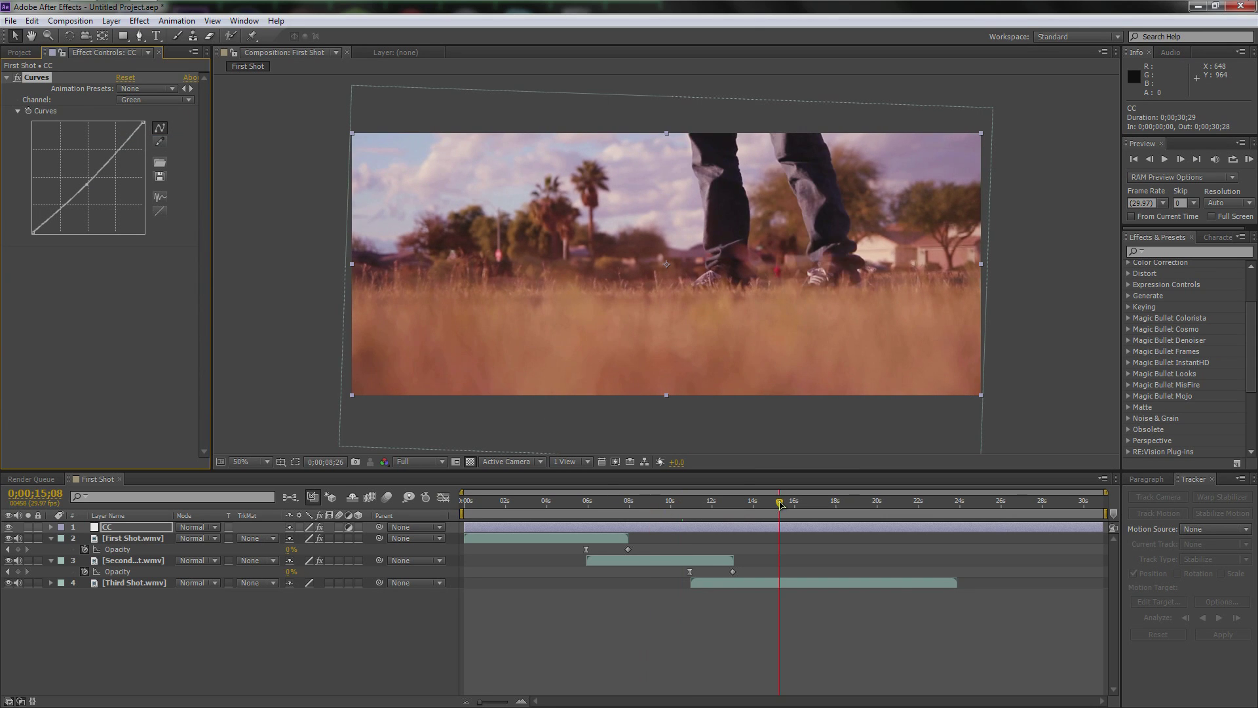
left_click(554, 501)
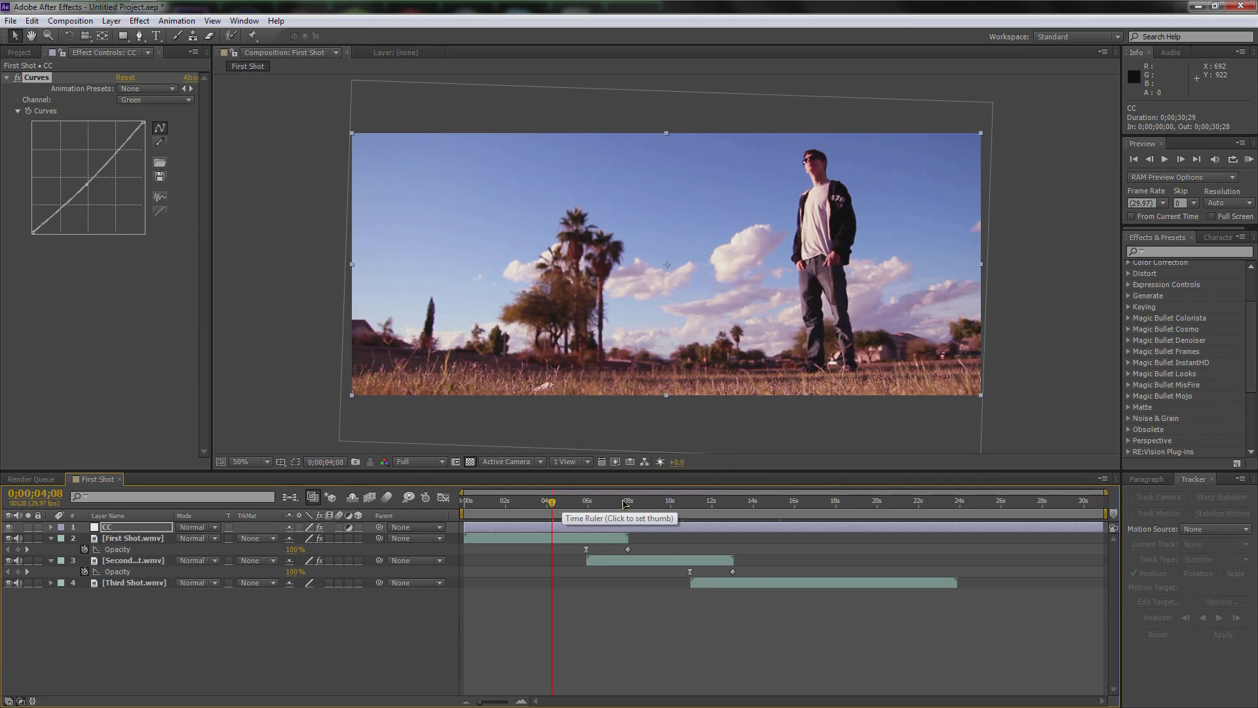
left_click(659, 505)
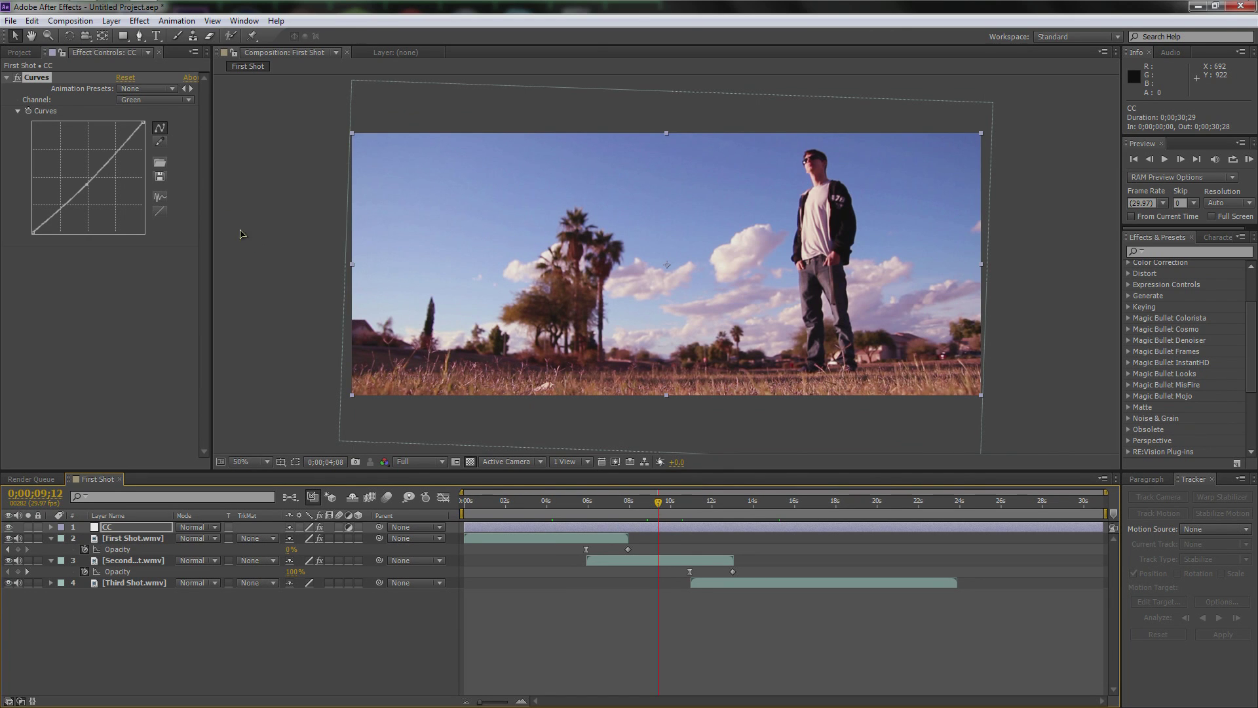
left_click(159, 101)
left_click(158, 116)
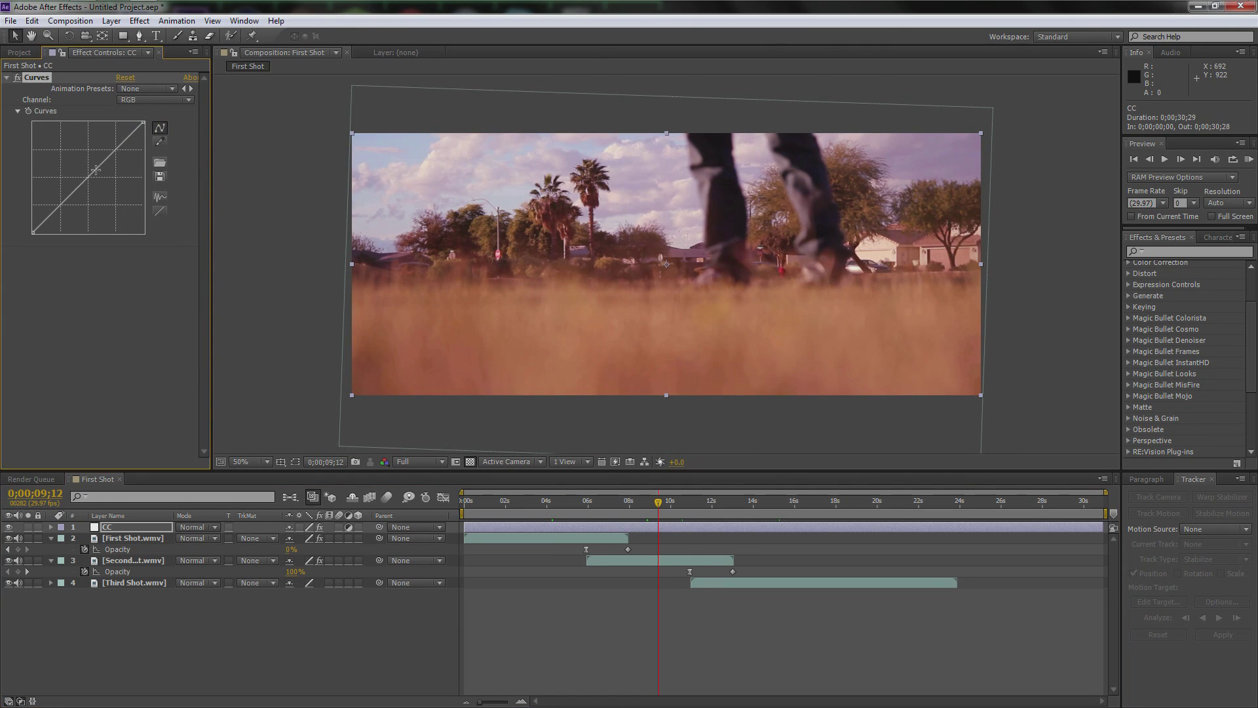
left_click_drag(76, 190, 60, 213)
left_click_drag(108, 161, 123, 139)
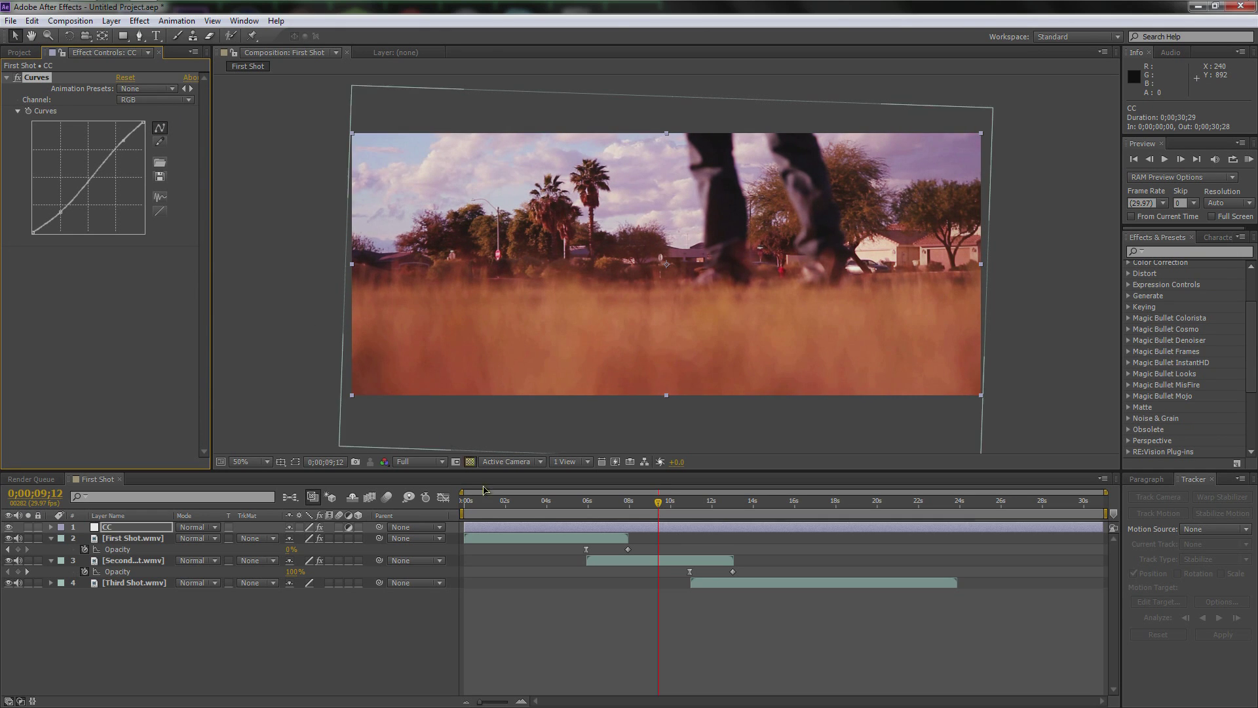
left_click(528, 502)
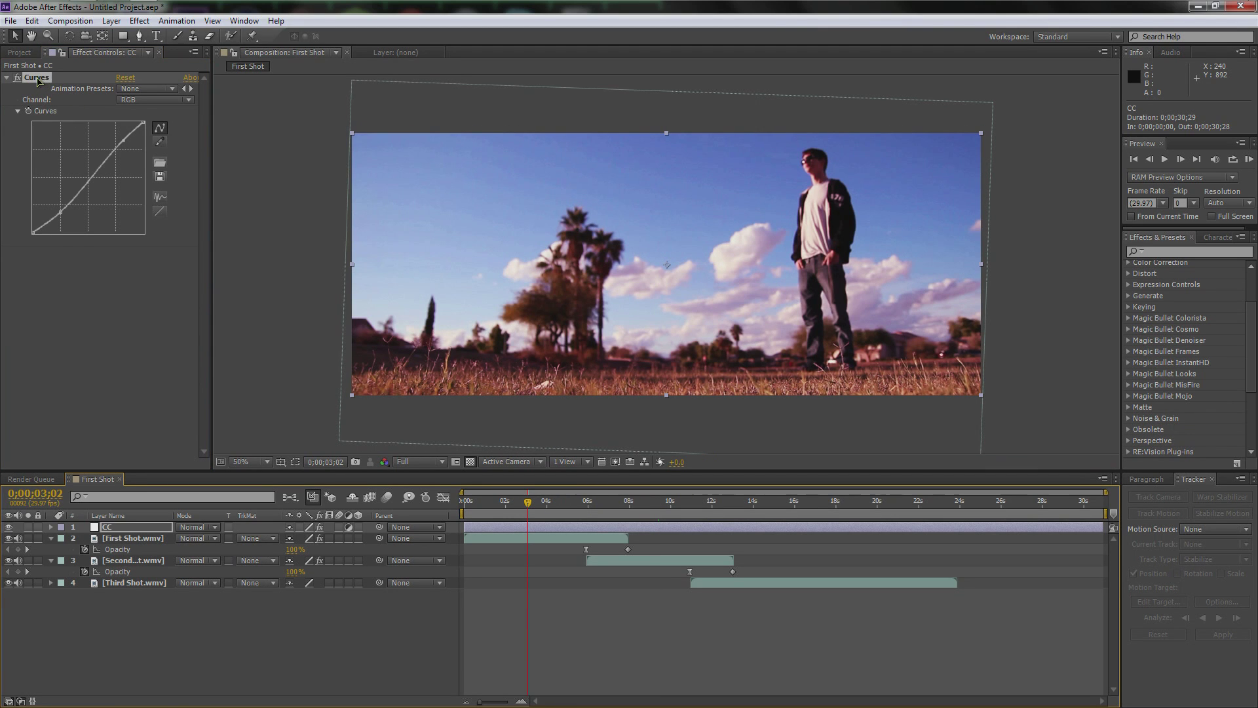
left_click(37, 79)
- Replace Curves on the CC layer with MisFire Vignette and Magic Bullet Mojo
key("Delete")
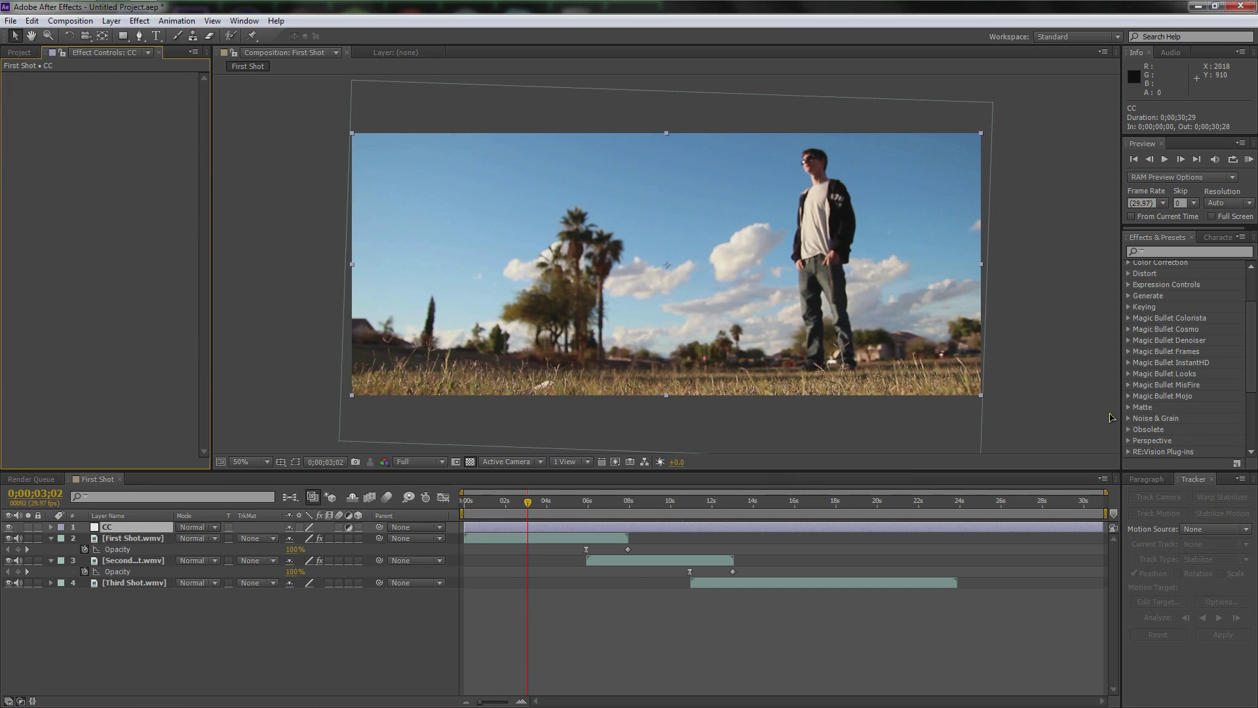
left_click(1129, 385)
scroll(1179, 383, "down", 5)
left_click_drag(1184, 364, 137, 529)
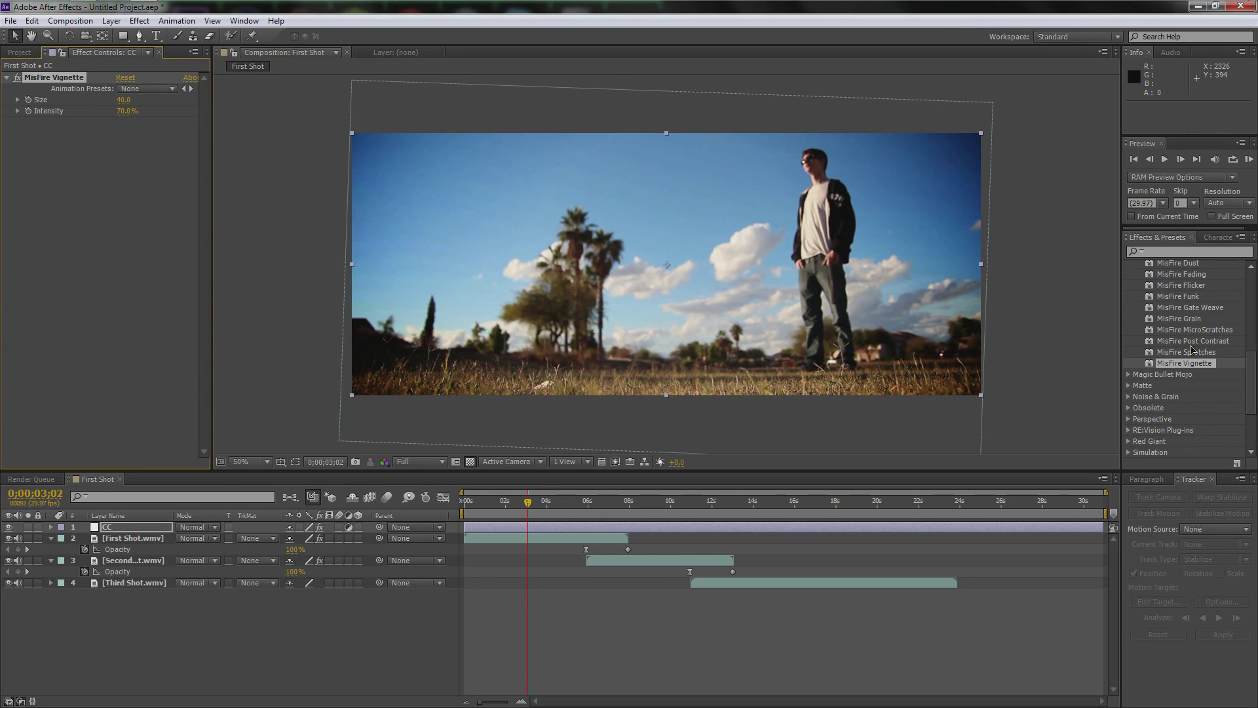
left_click(1128, 374)
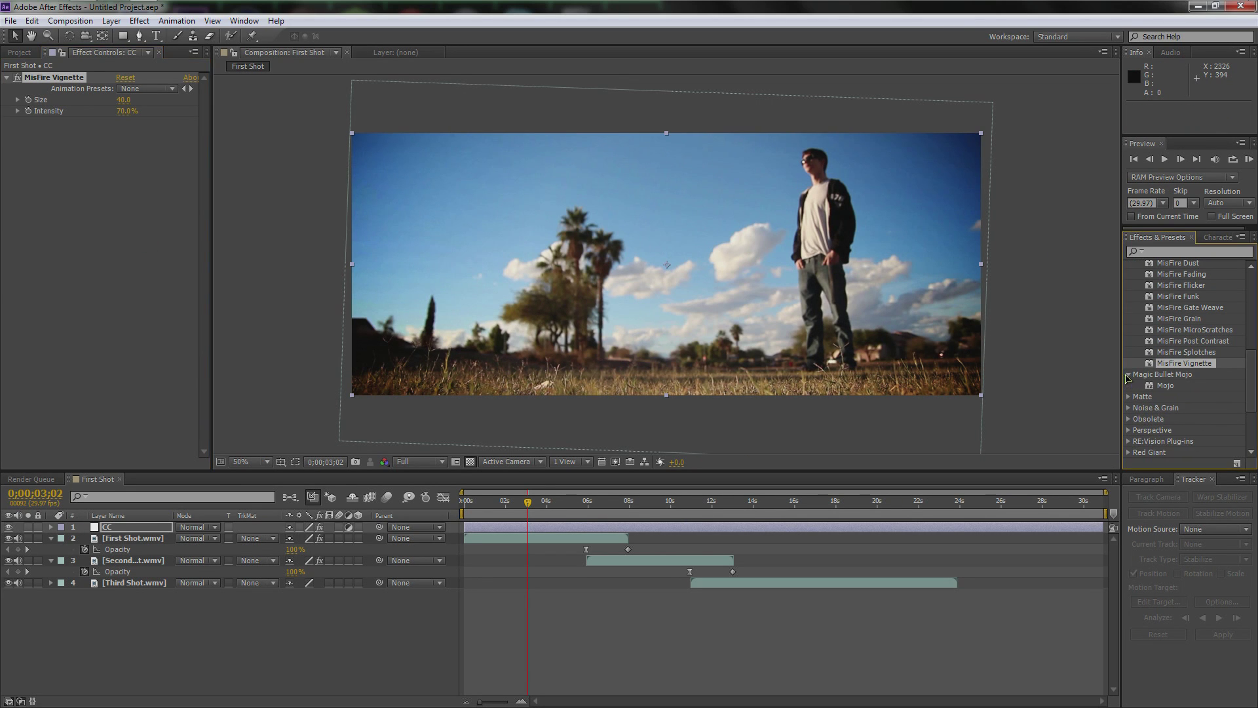
left_click_drag(1165, 385, 139, 529)
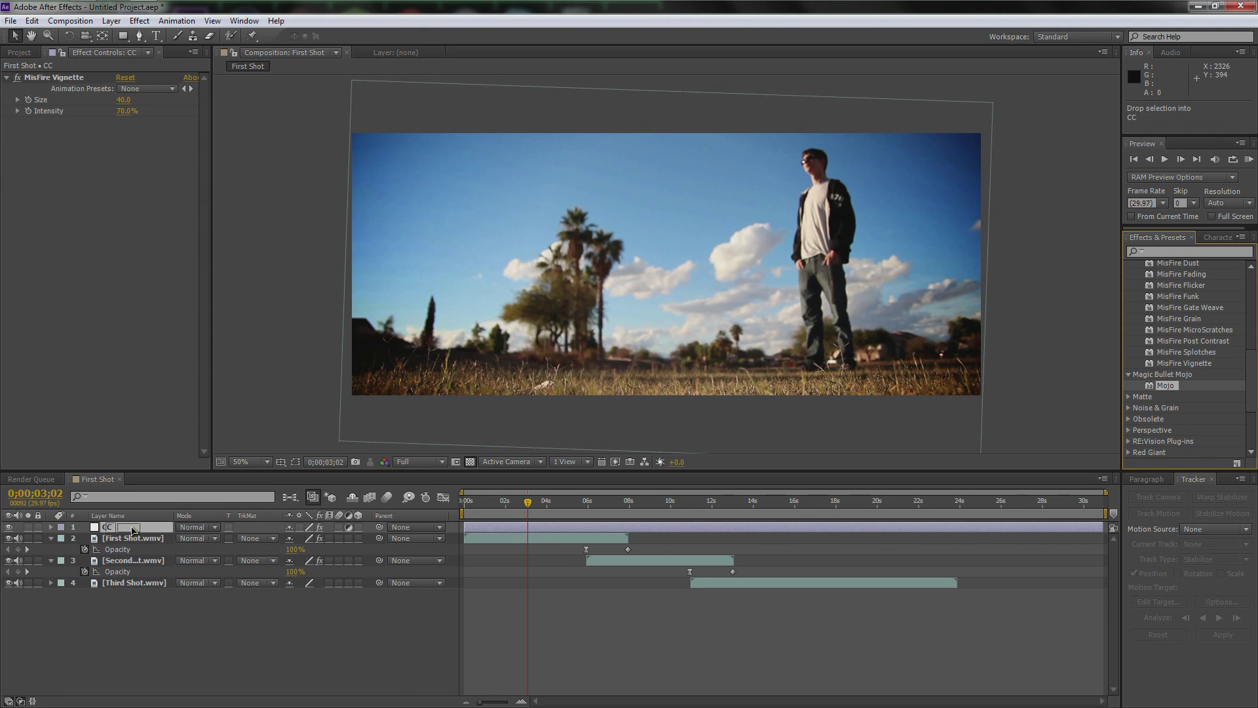
- Raise Mojo amount and Warm It, lower Punch It, raise Bleach It, and preview the grade
left_click_drag(74, 163, 123, 225)
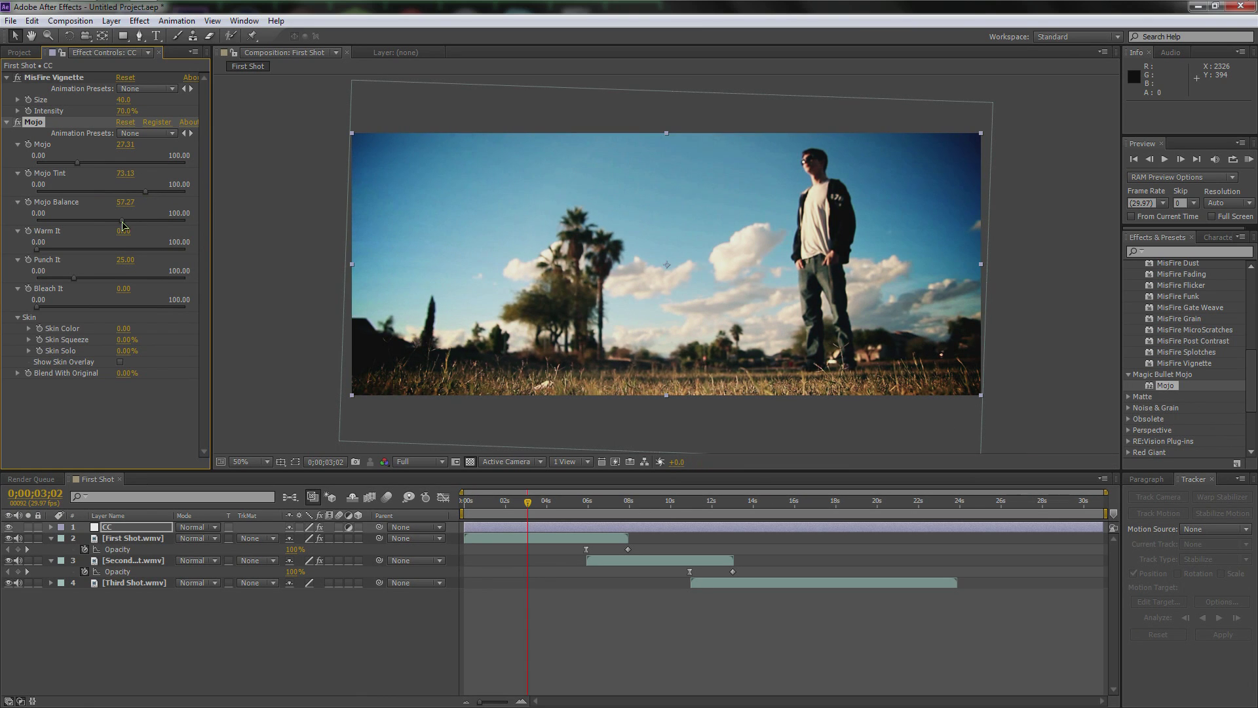
left_click_drag(36, 249, 97, 249)
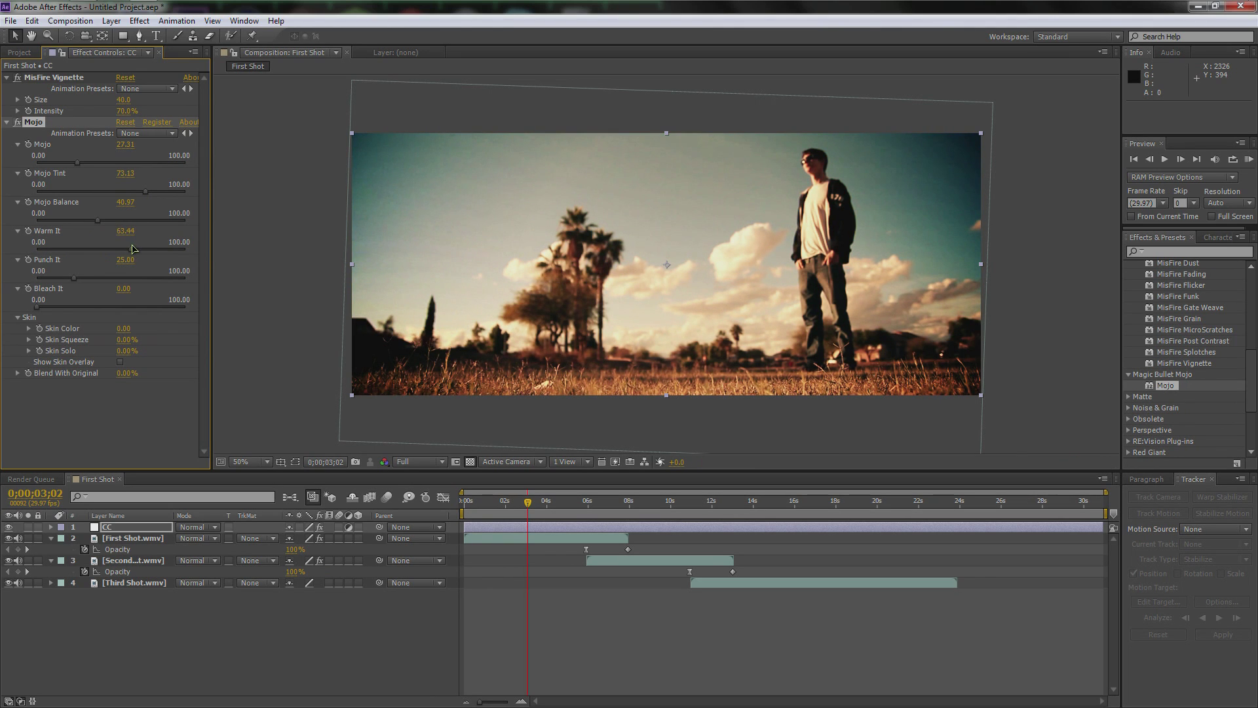
left_click_drag(72, 281, 79, 308)
mouse_move(131, 249)
left_mouse_down()
mouse_move(151, 252)
mouse_move(106, 251)
mouse_move(99, 221)
mouse_move(128, 222)
mouse_move(141, 254)
left_mouse_up()
left_click_drag(528, 504, 788, 506)
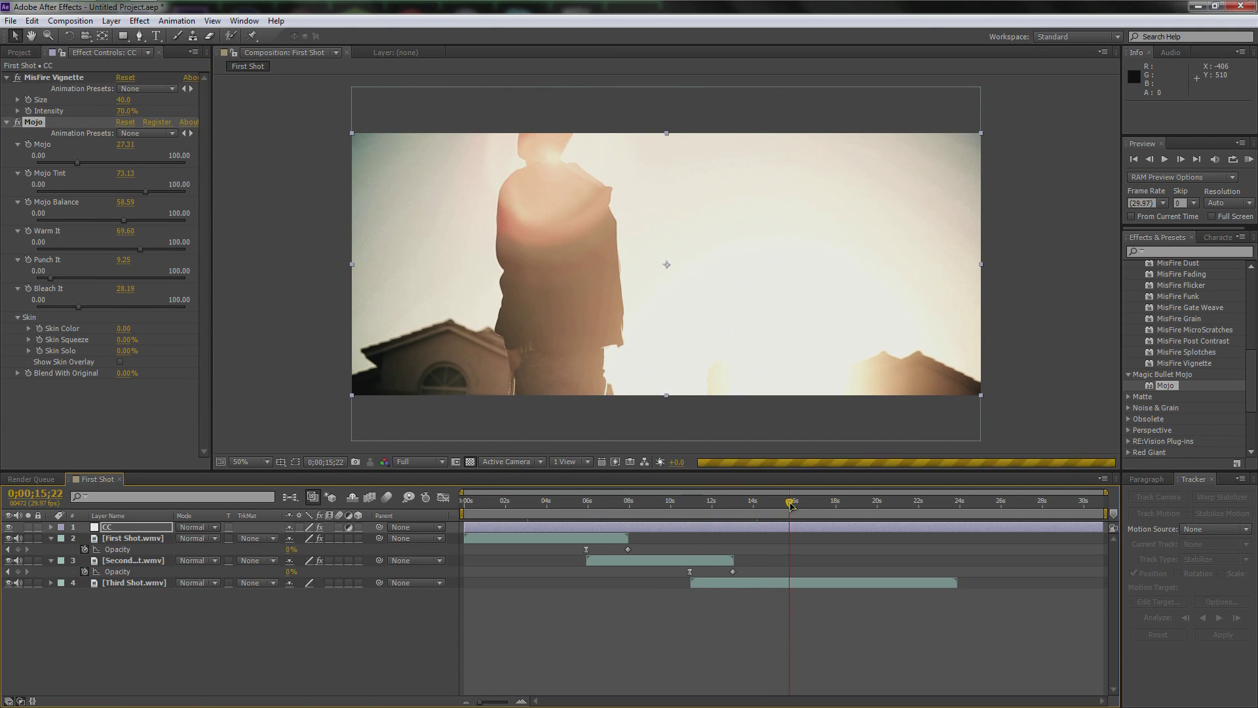
left_click(662, 504)
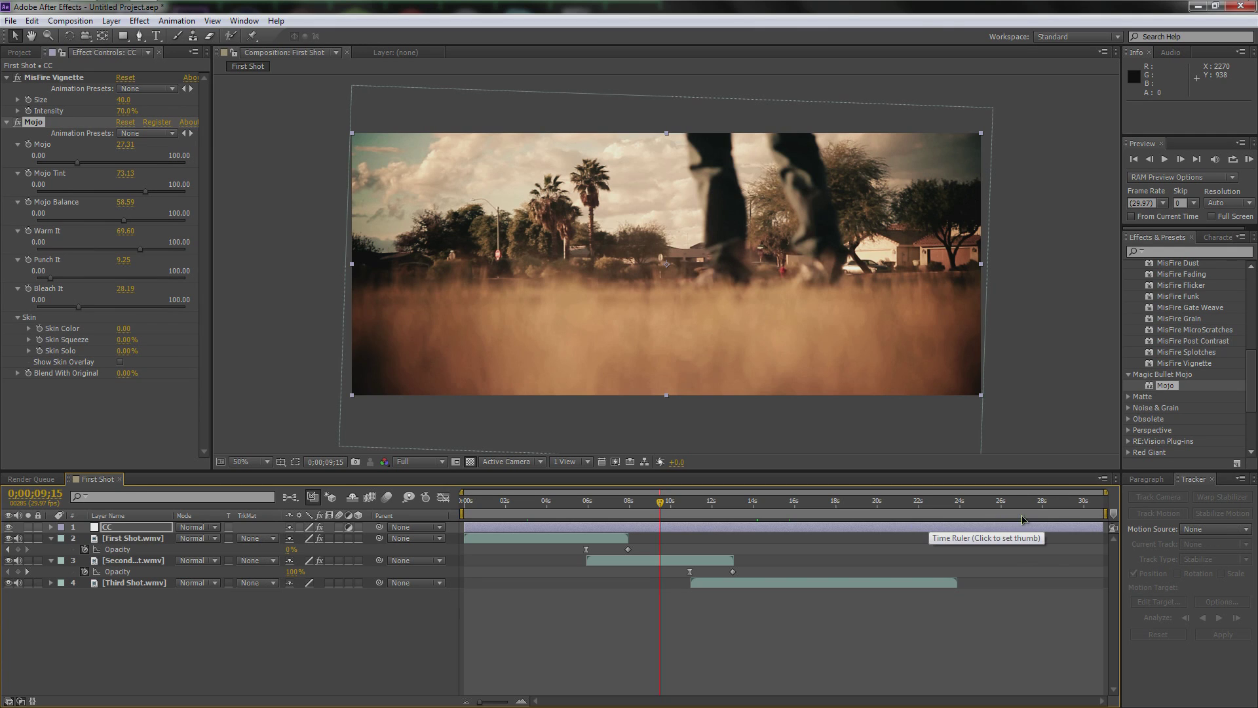
- End the work area at about 24 seconds, trim the comp to it, and check both ends
left_click_drag(1105, 514, 961, 516)
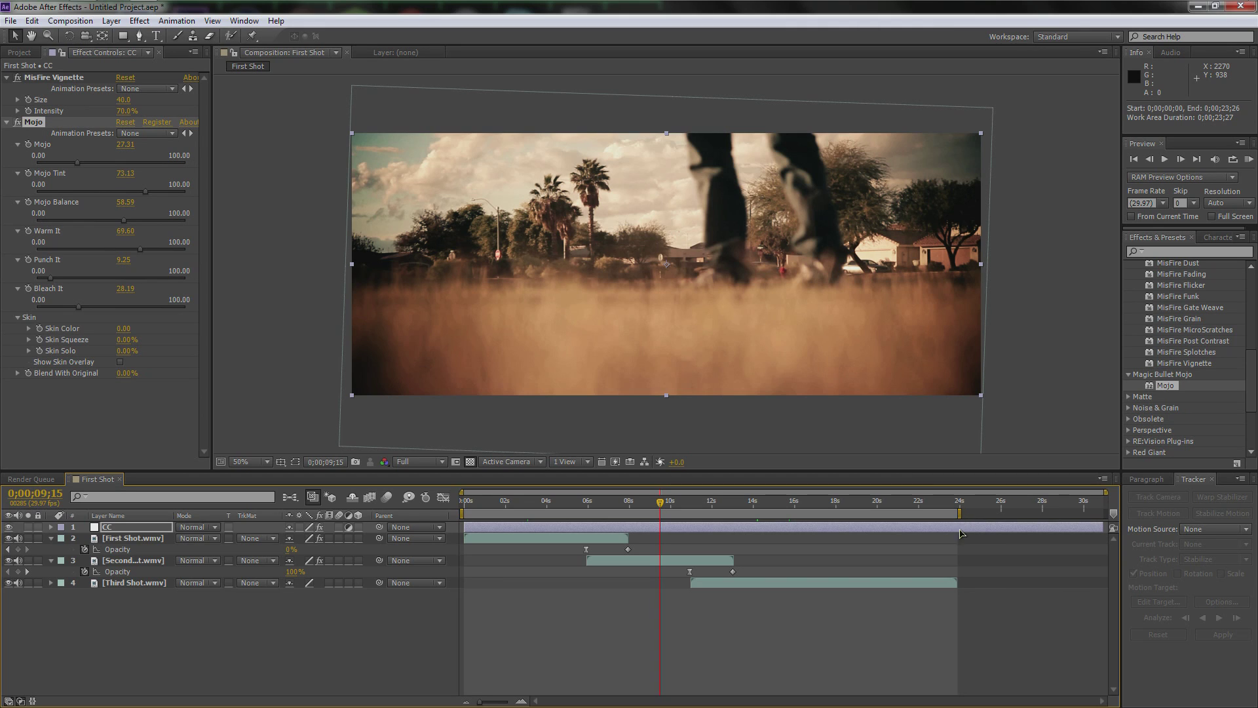
right_click(944, 513)
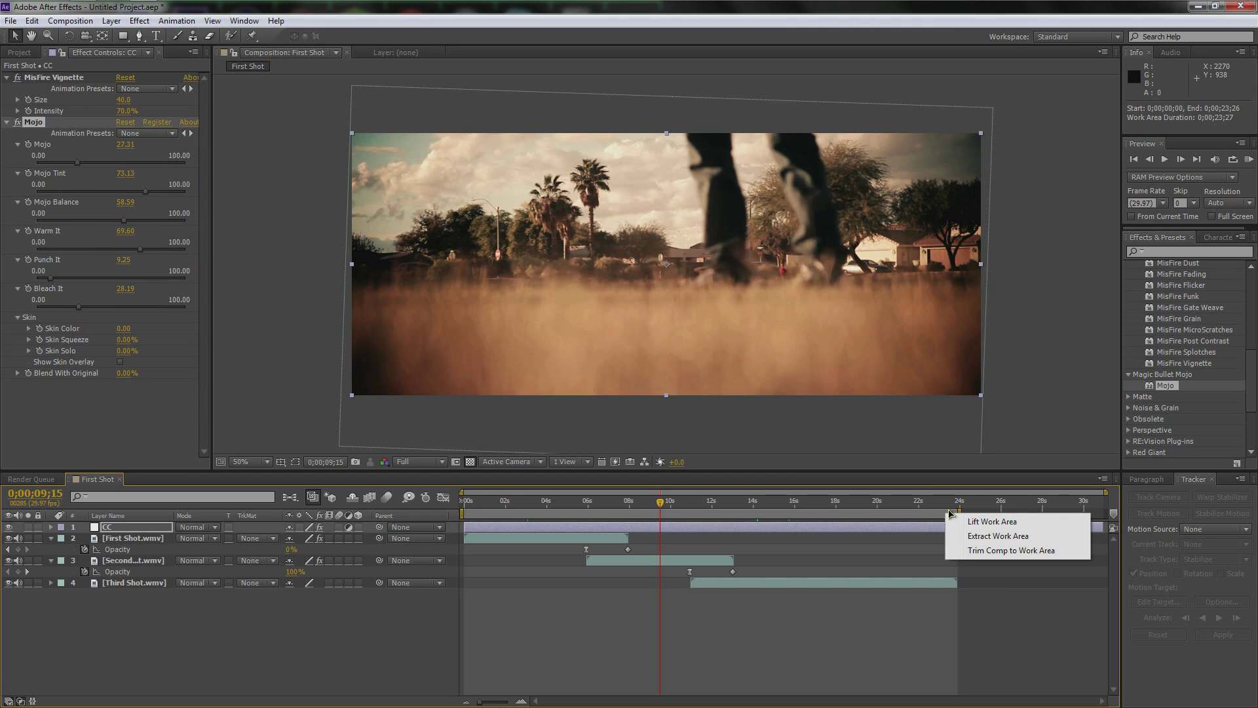
left_click(994, 550)
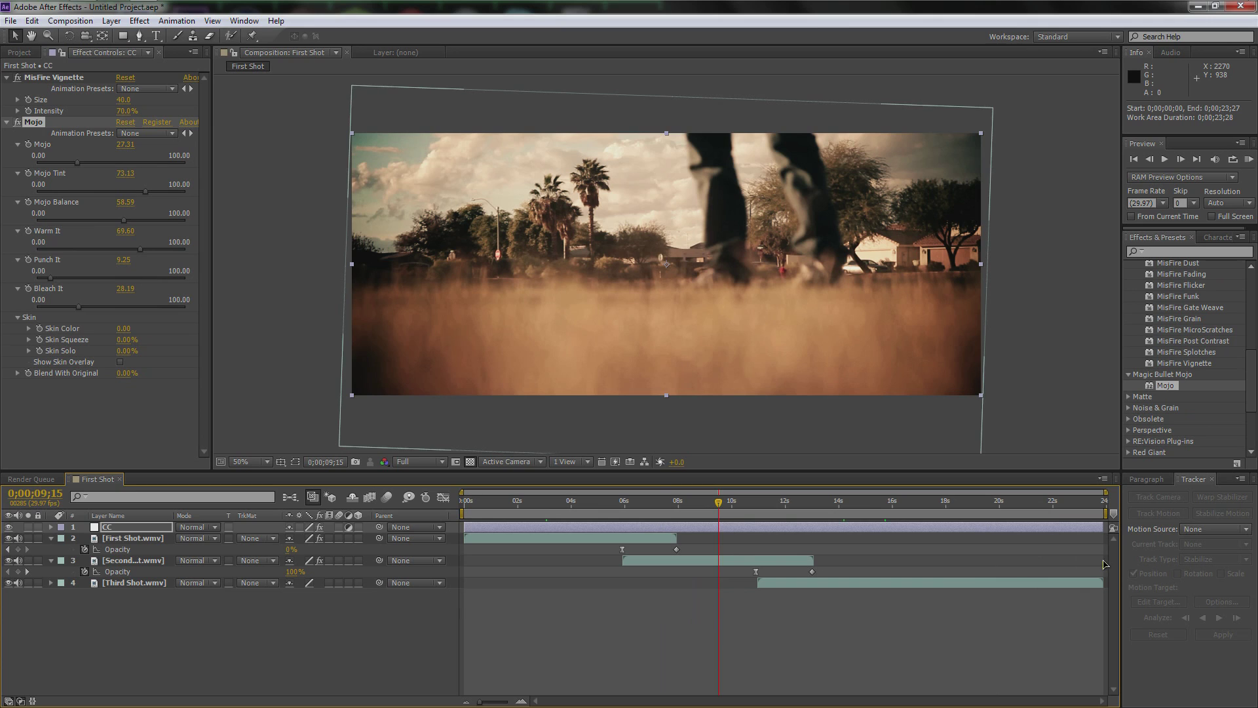
left_click(1105, 502)
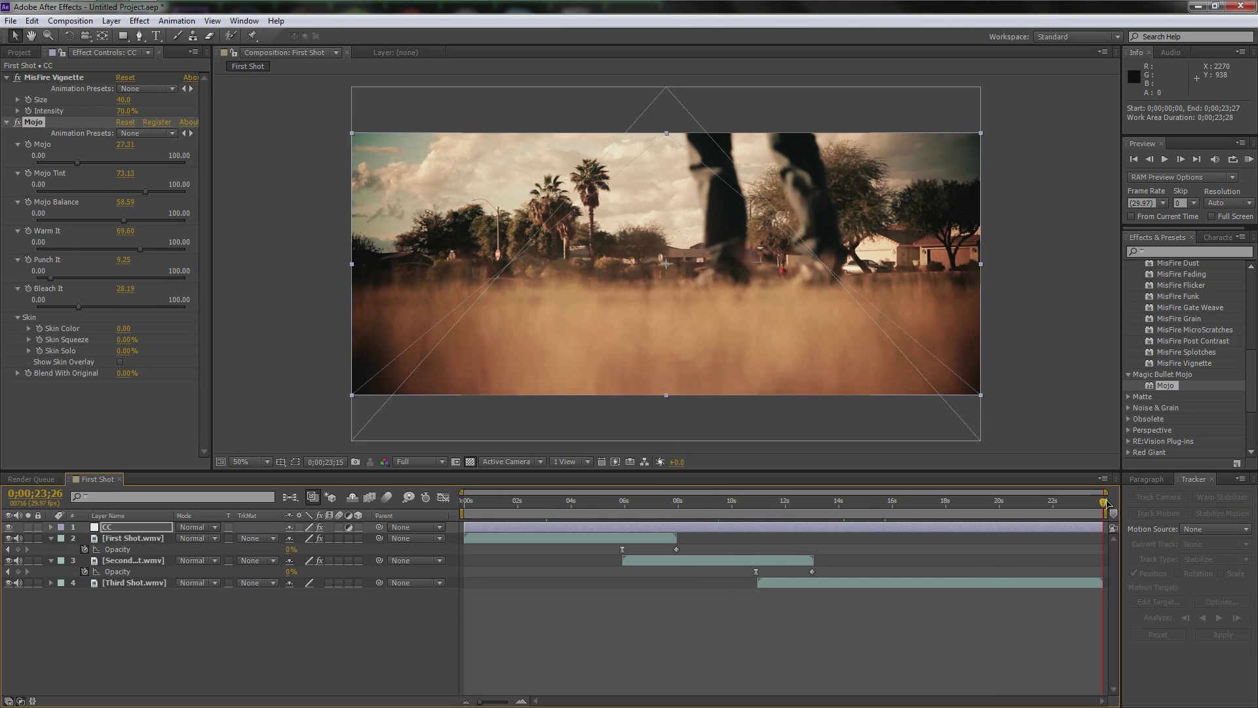
left_click_drag(1105, 502, 1106, 503)
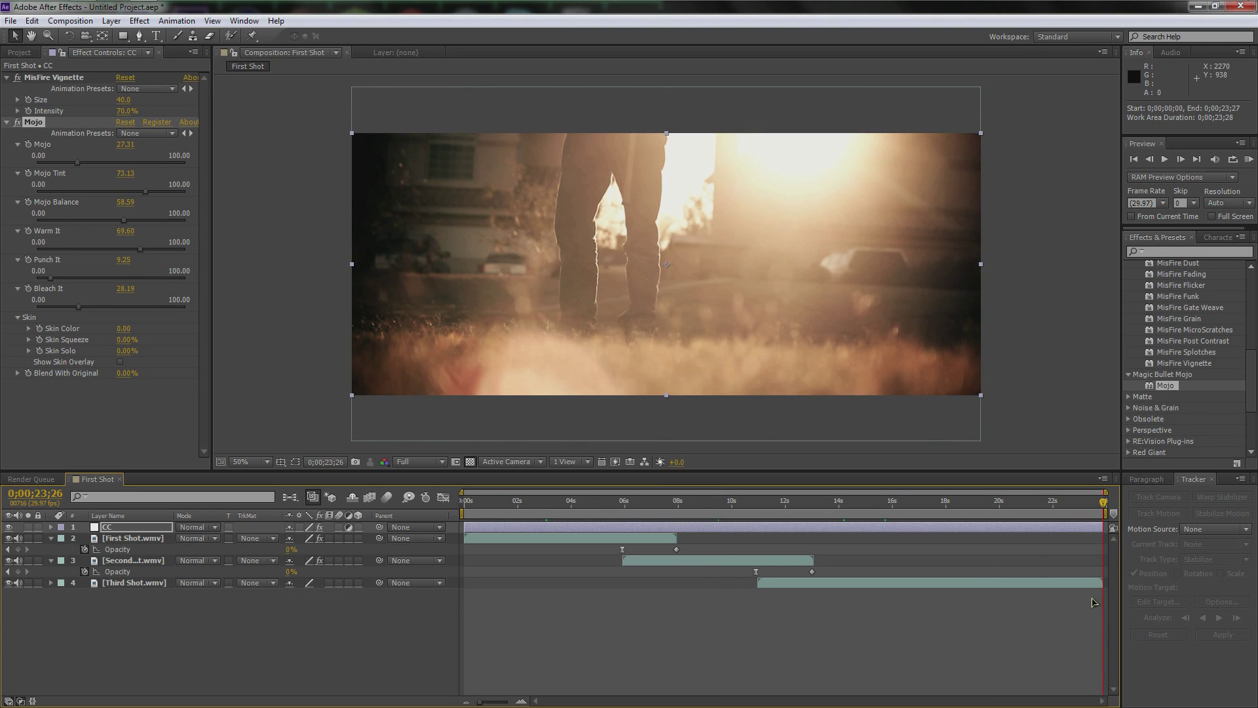
left_click(466, 502)
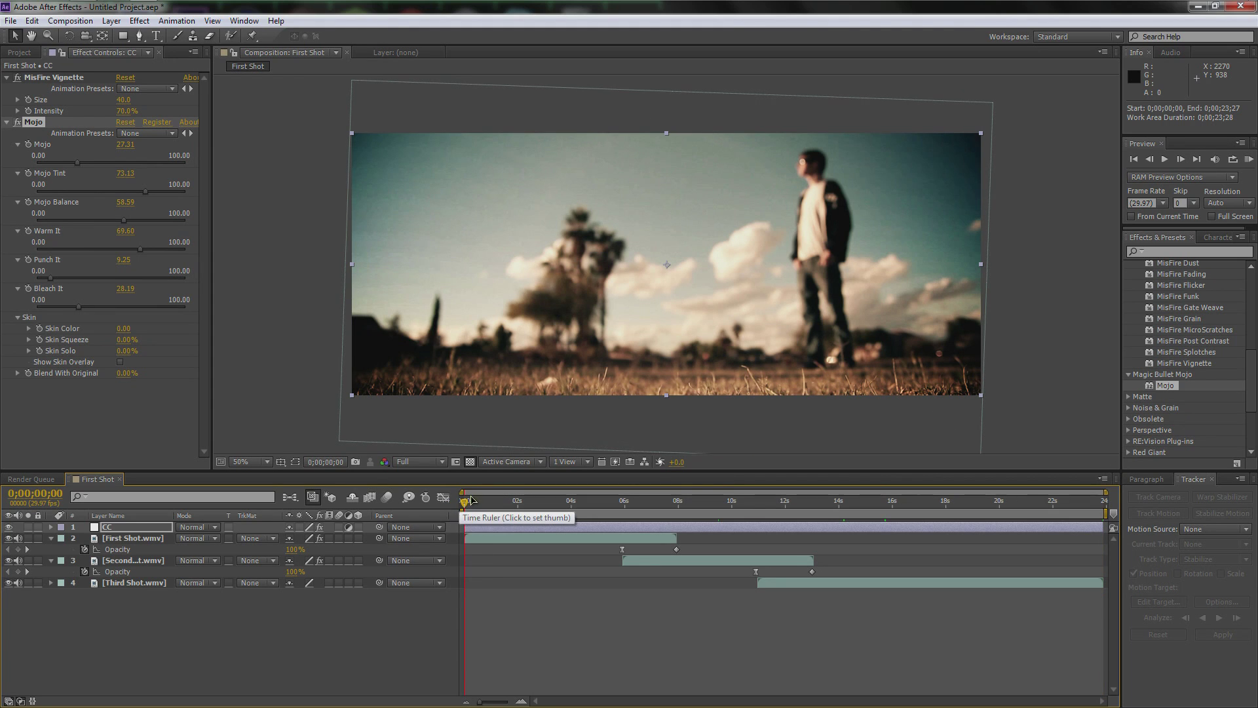
left_click(141, 539)
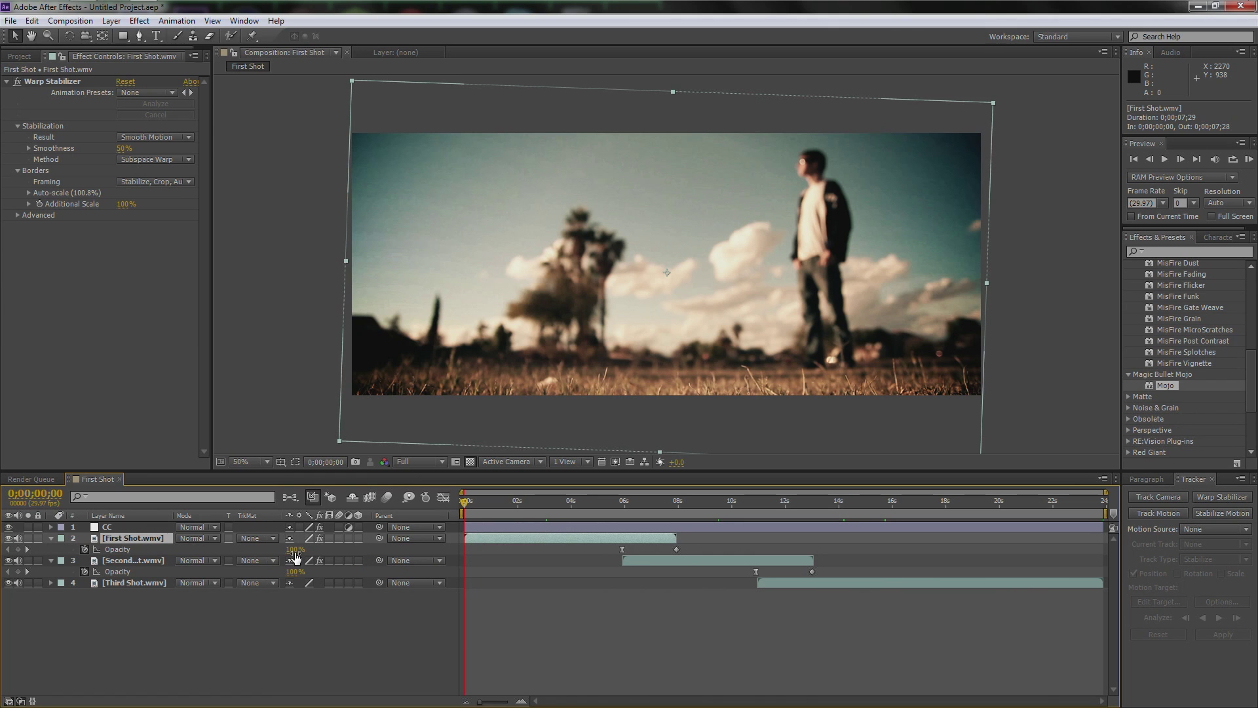
- Keyframe First Shot's Opacity from 0% at the start to 100% at about 0;00;01;27
left_click_drag(295, 557, 334, 550)
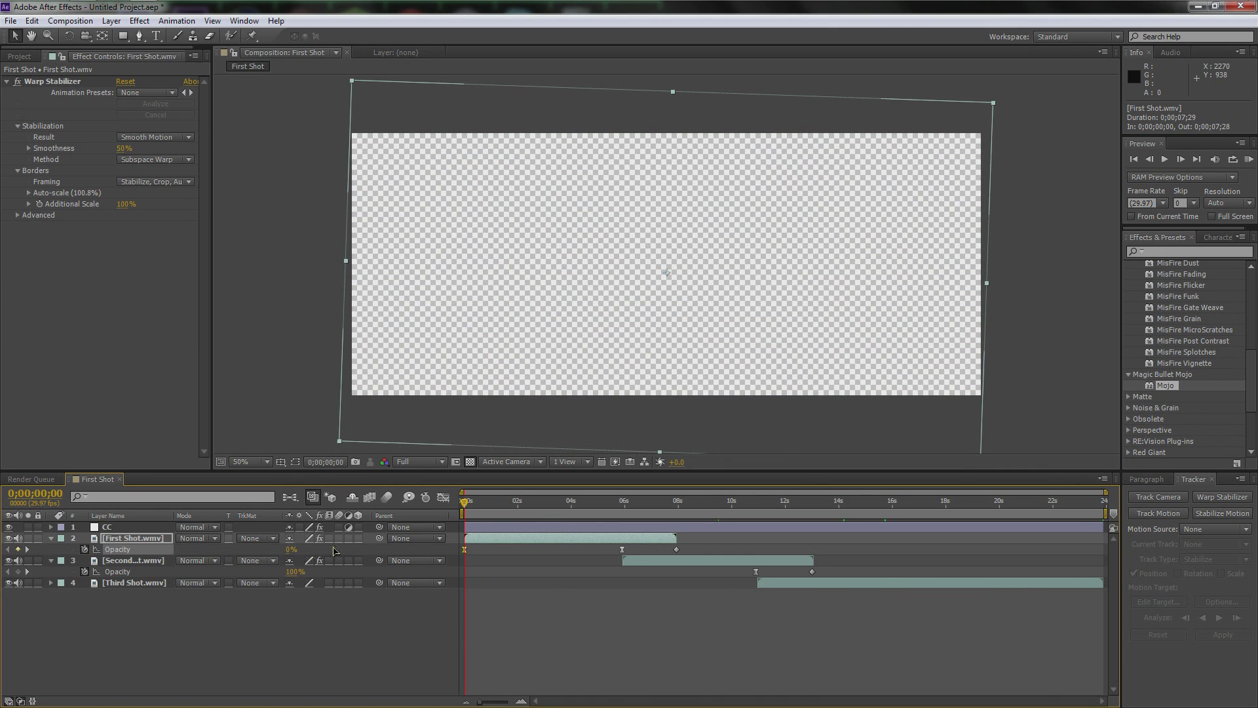
left_click_drag(465, 504, 518, 503)
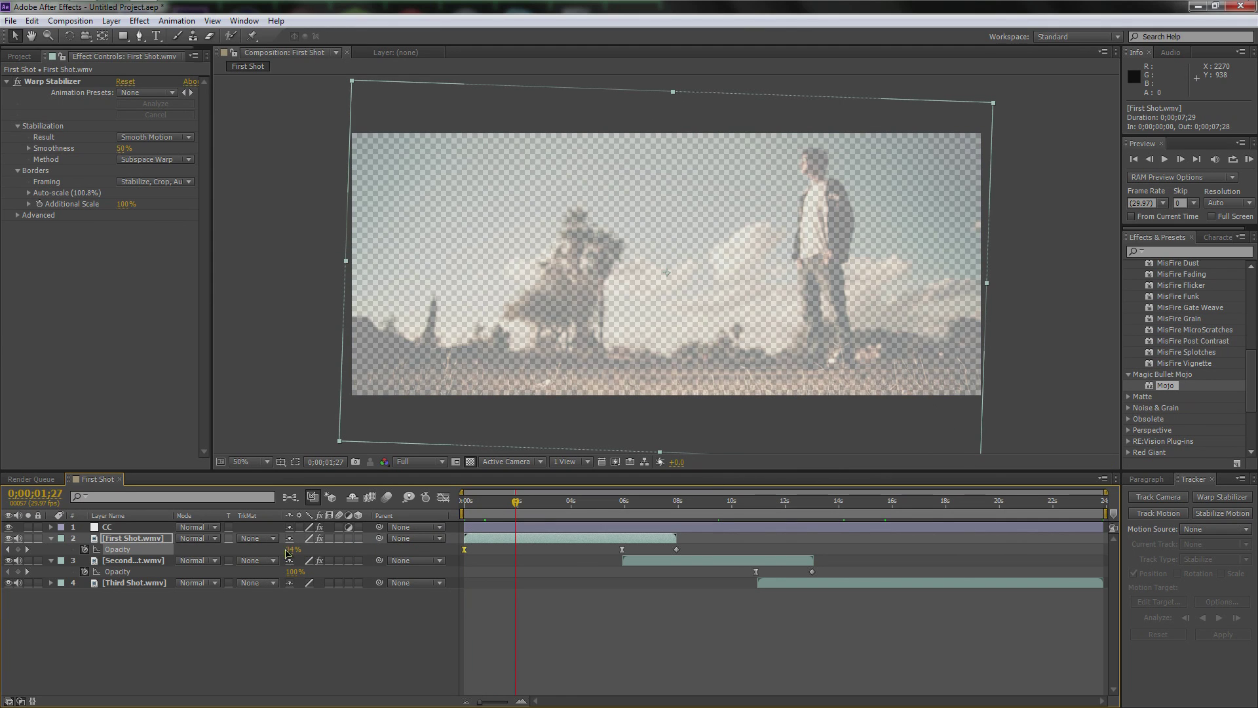
left_click_drag(286, 553, 447, 550)
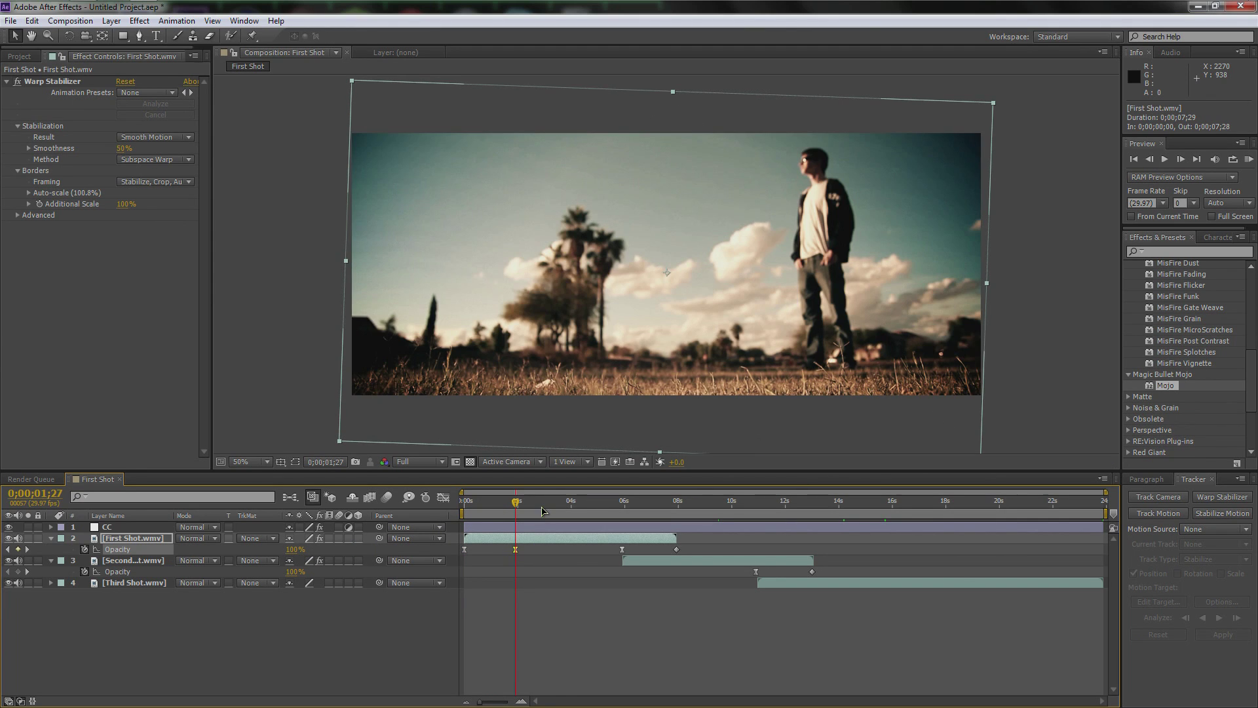
left_click_drag(517, 504, 992, 503)
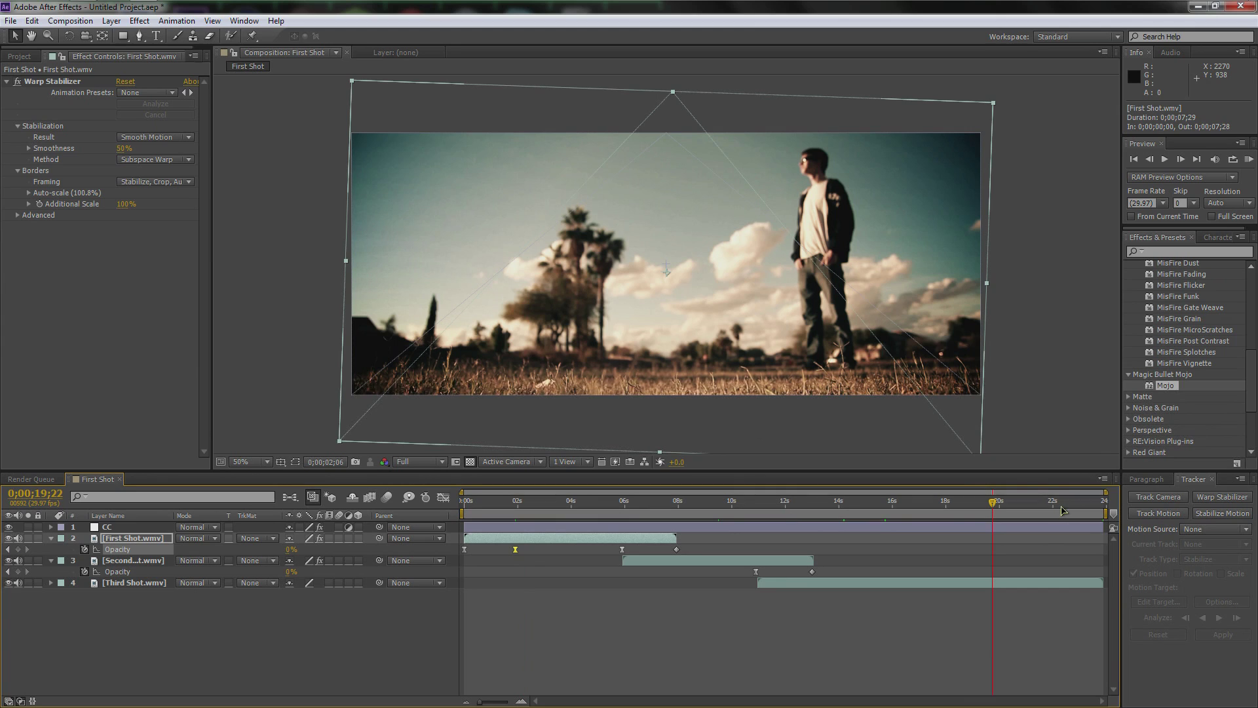
left_click(1055, 505)
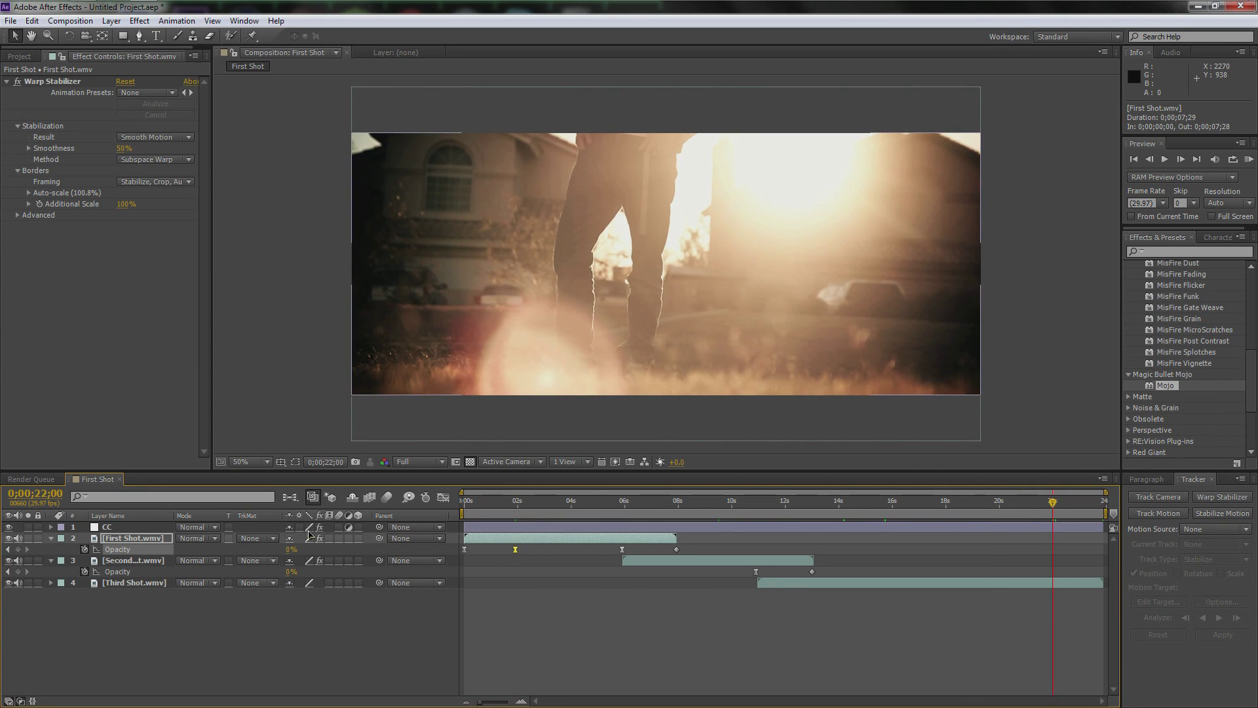
left_click(118, 583)
- Keyframe Third Shot.wmv Opacity at 100% near 21;23, dropping to 0% at the comp end
key("t")
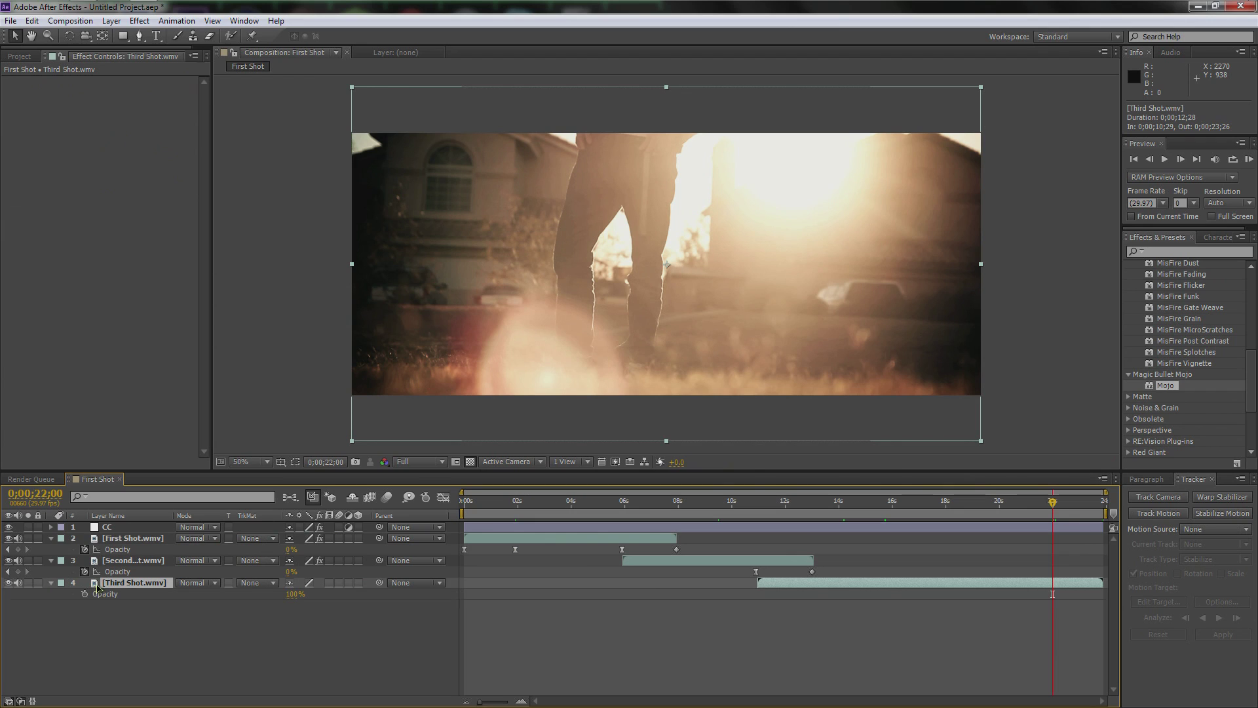
left_click(84, 593)
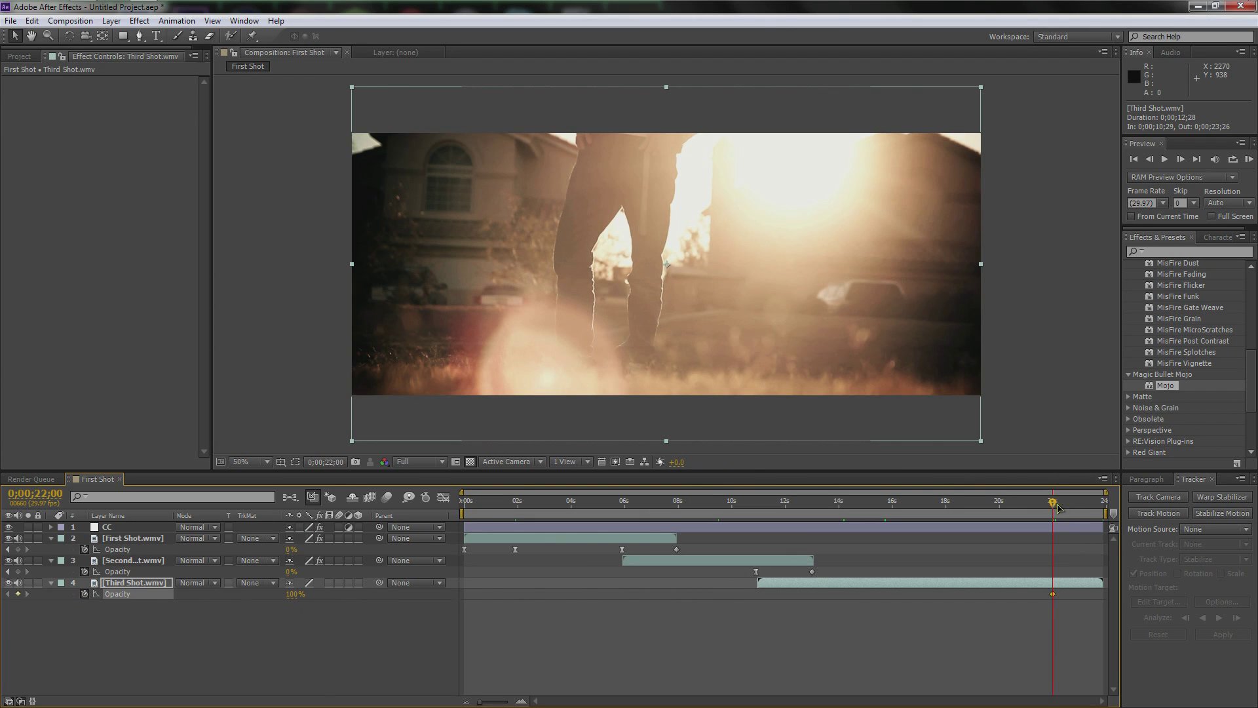
key("End")
left_click_drag(1052, 594, 1046, 597)
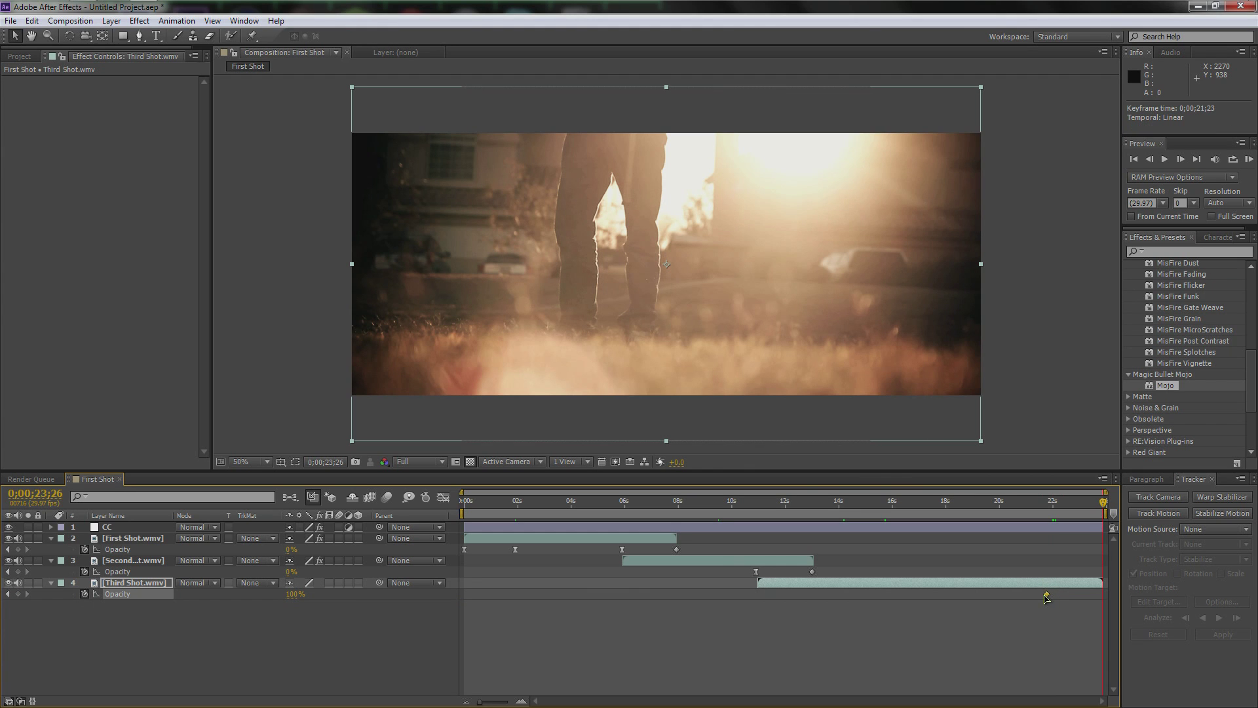
left_click_drag(291, 593, 179, 597)
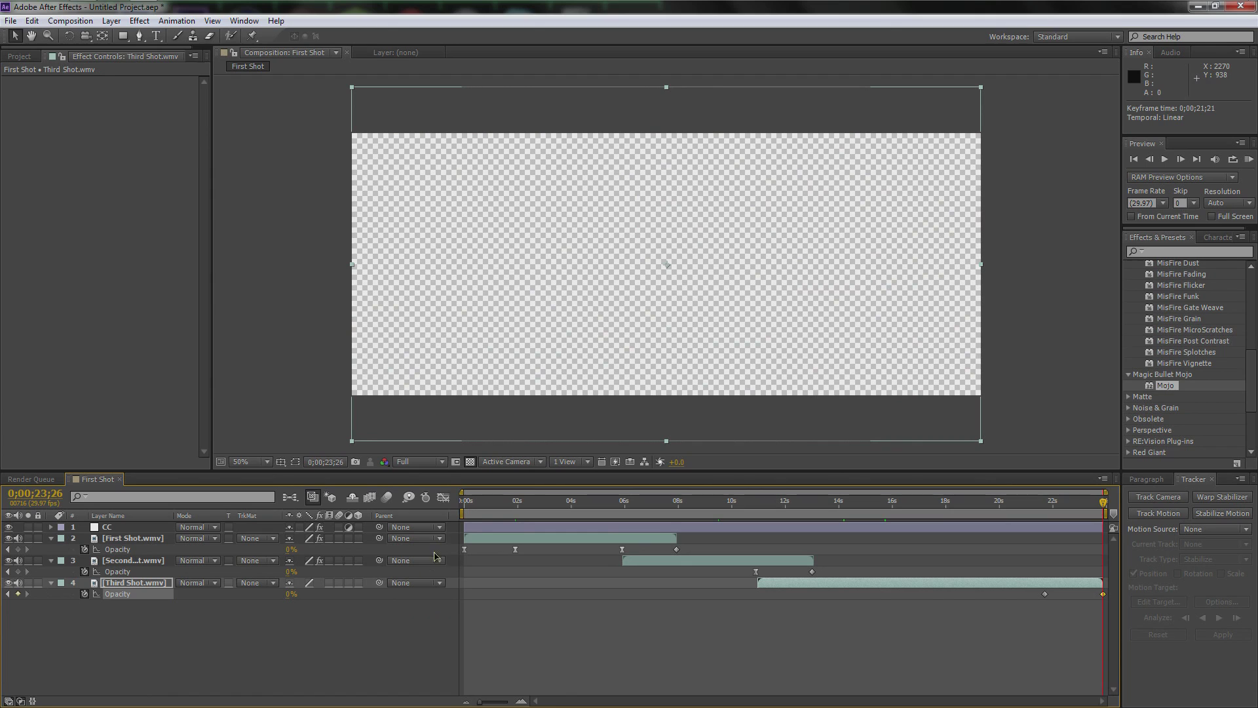
left_click(543, 501)
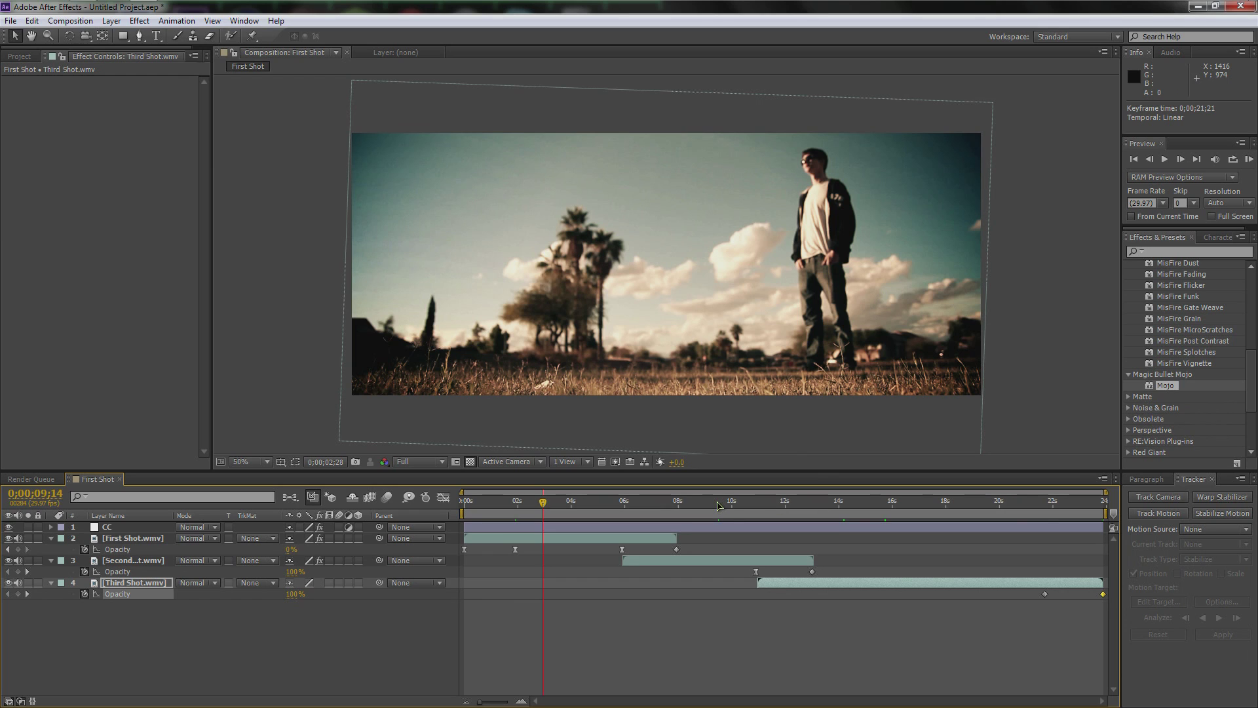
left_click(719, 504)
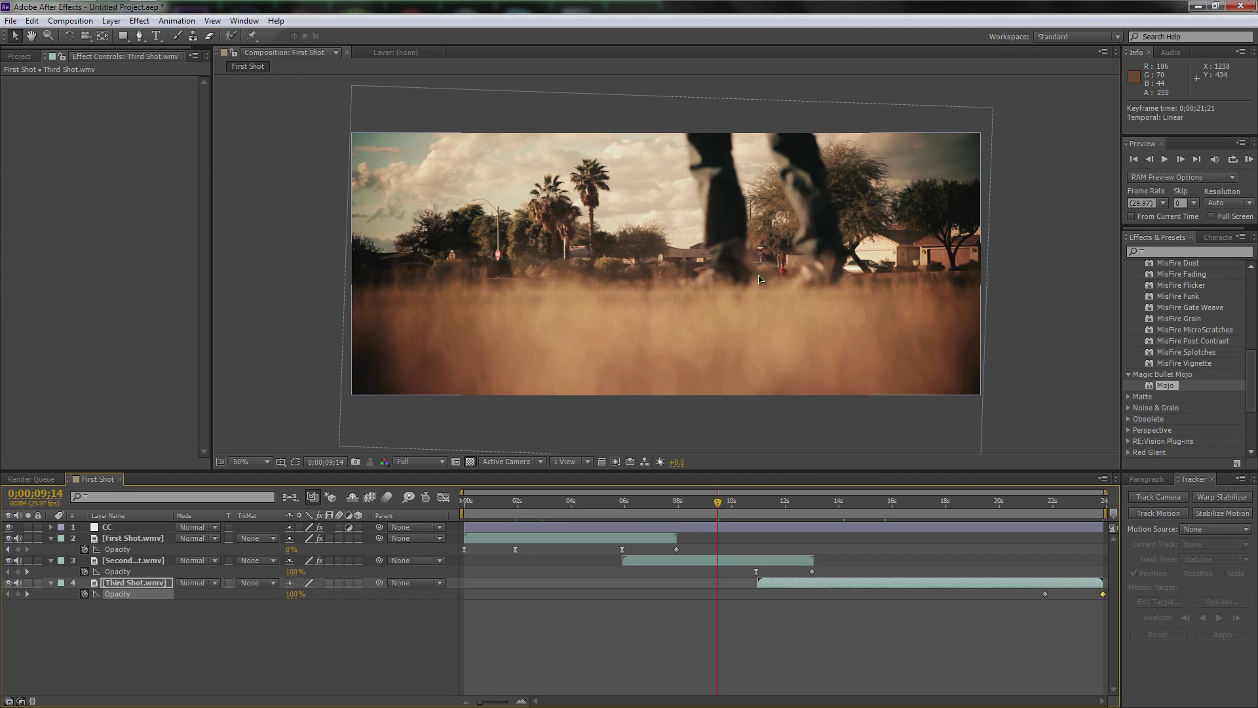
left_click(749, 506)
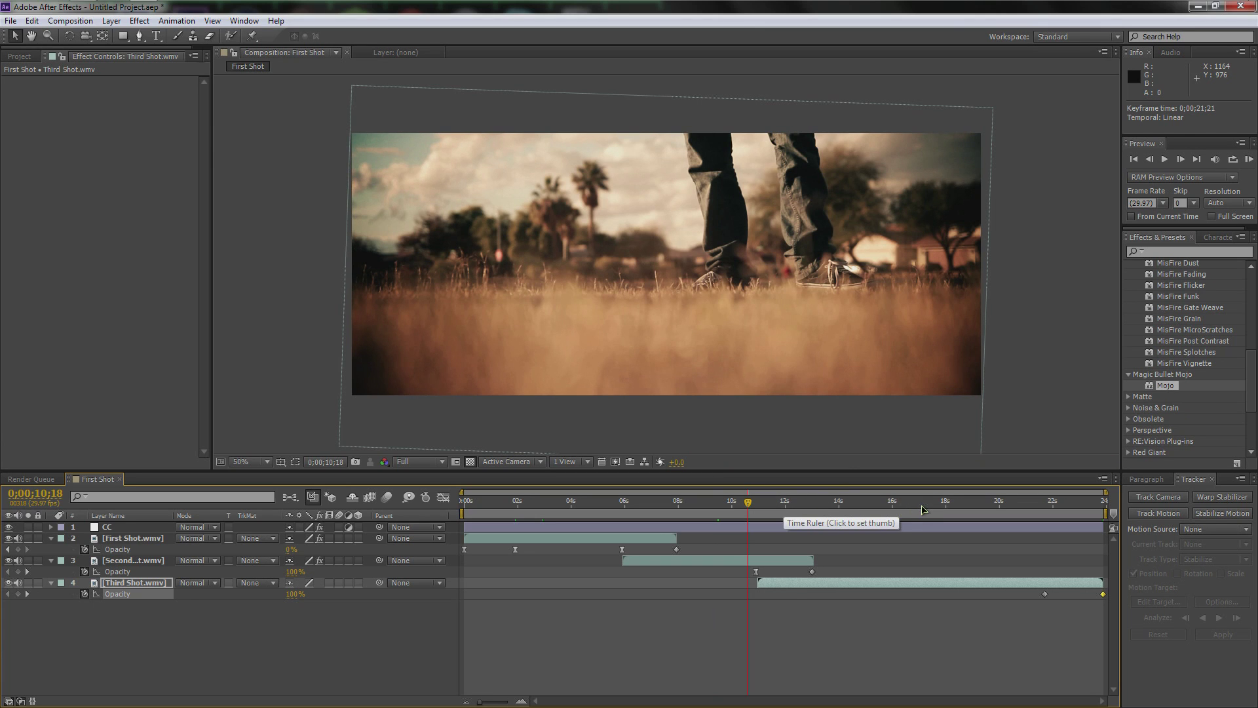
left_click(923, 507)
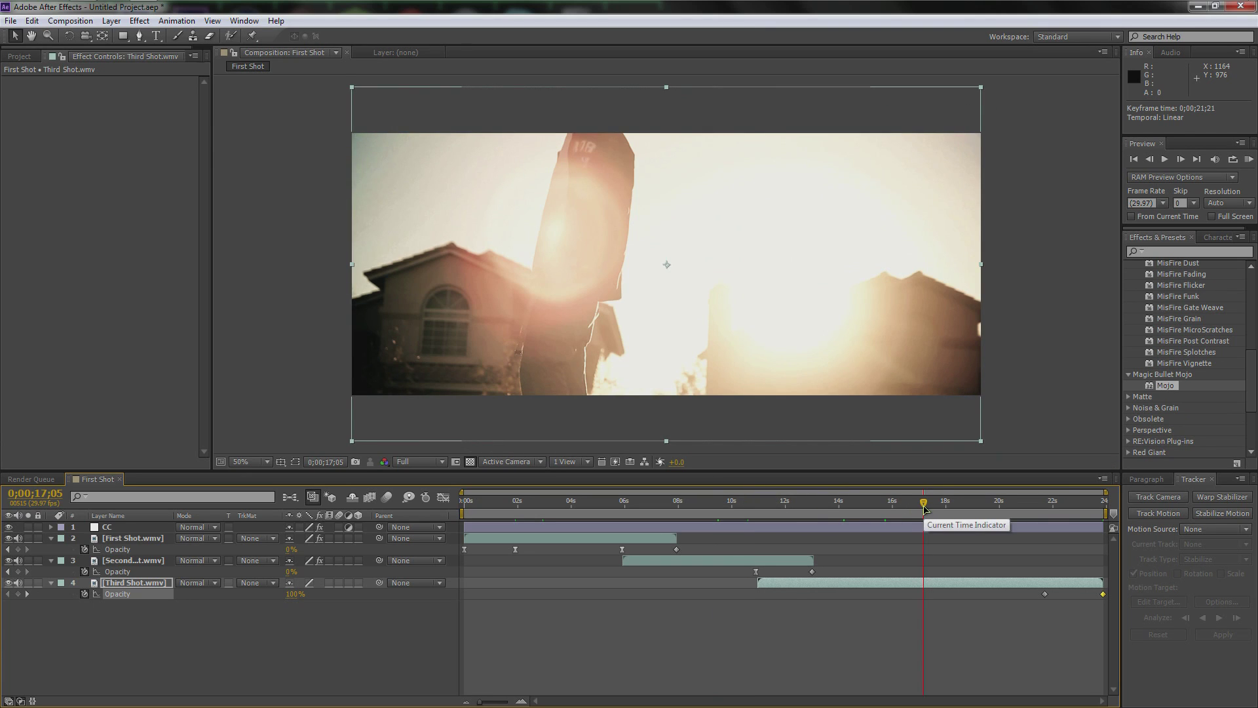
left_click(843, 506)
left_click(828, 506)
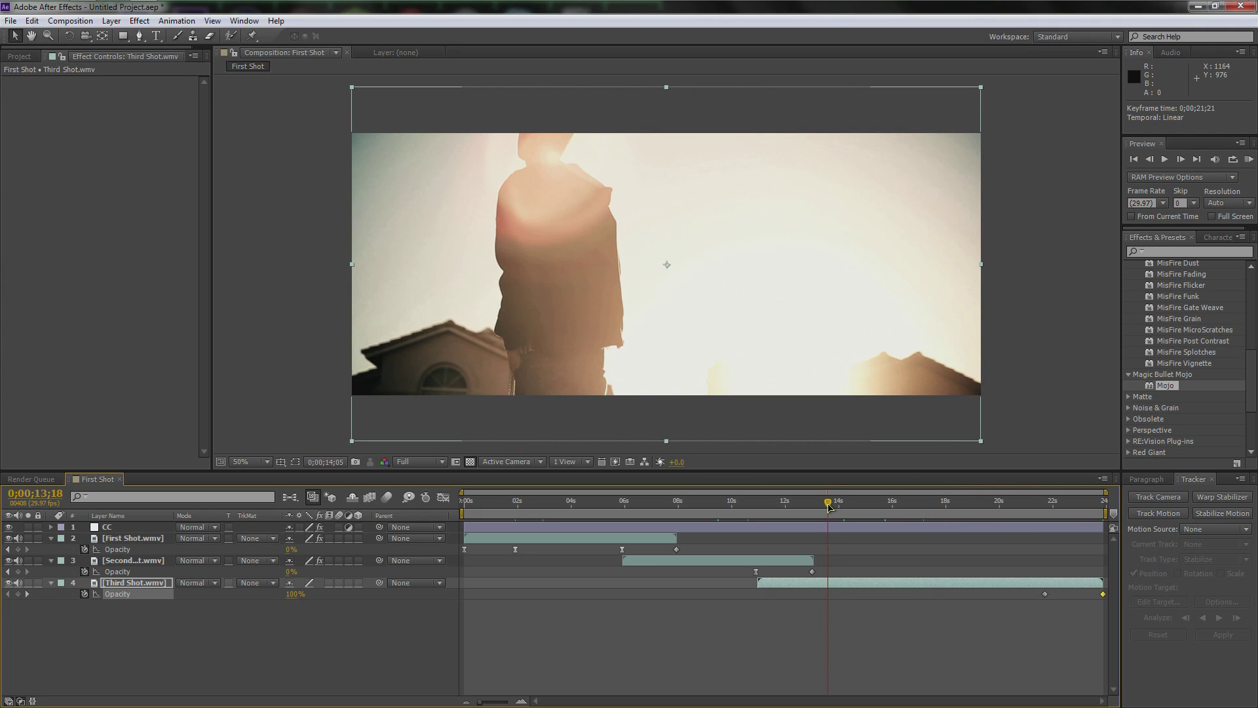